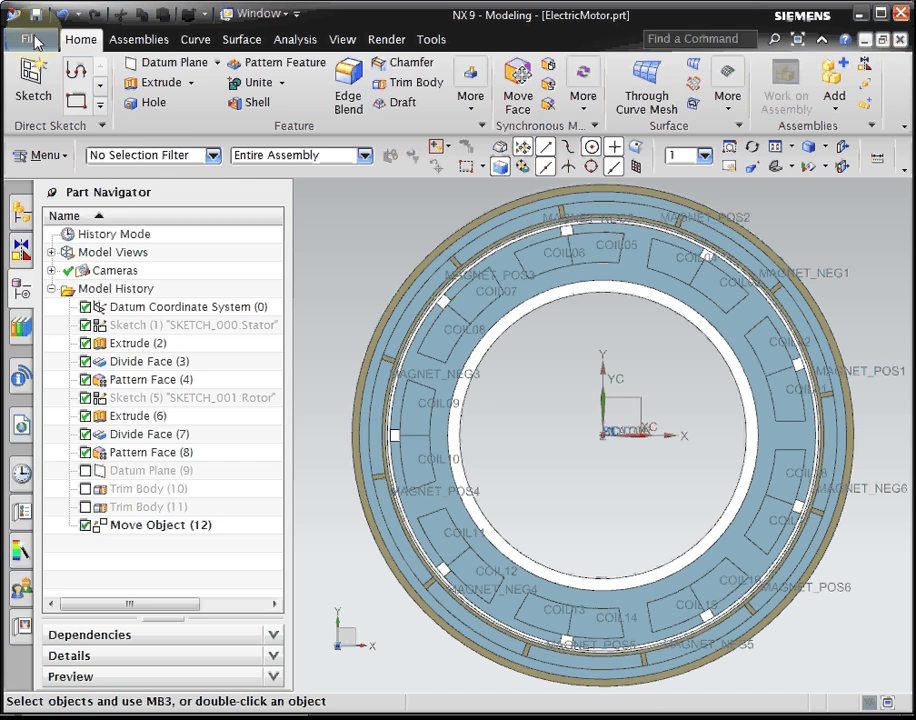
- In Advanced Simulation, create ElectricMotor_fem1.fem and ElectricMotor_sim1.sim using the MAGNETICS 2D Electromagnetics solver
{"action": "left_click", "coordinate": [33, 40]}
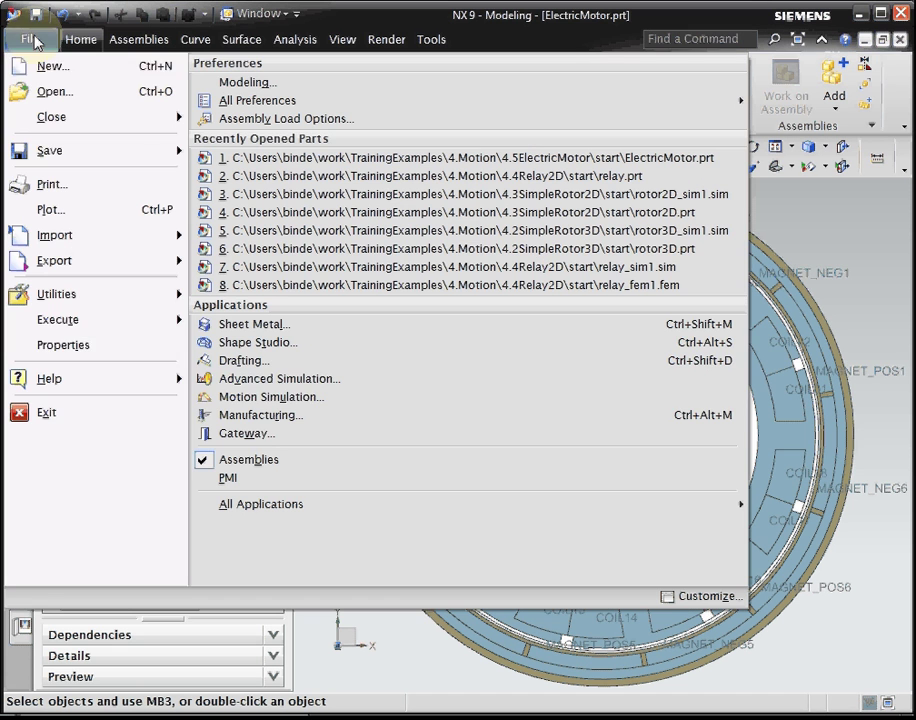
{"action": "left_click", "coordinate": [265, 385]}
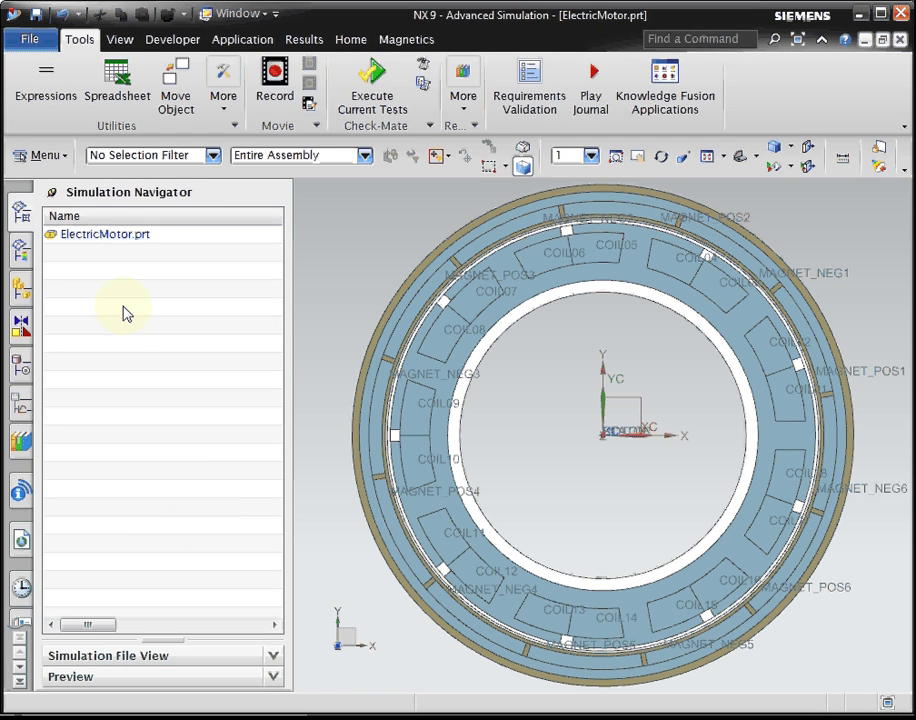
{"action": "right_click", "coordinate": [106, 237]}
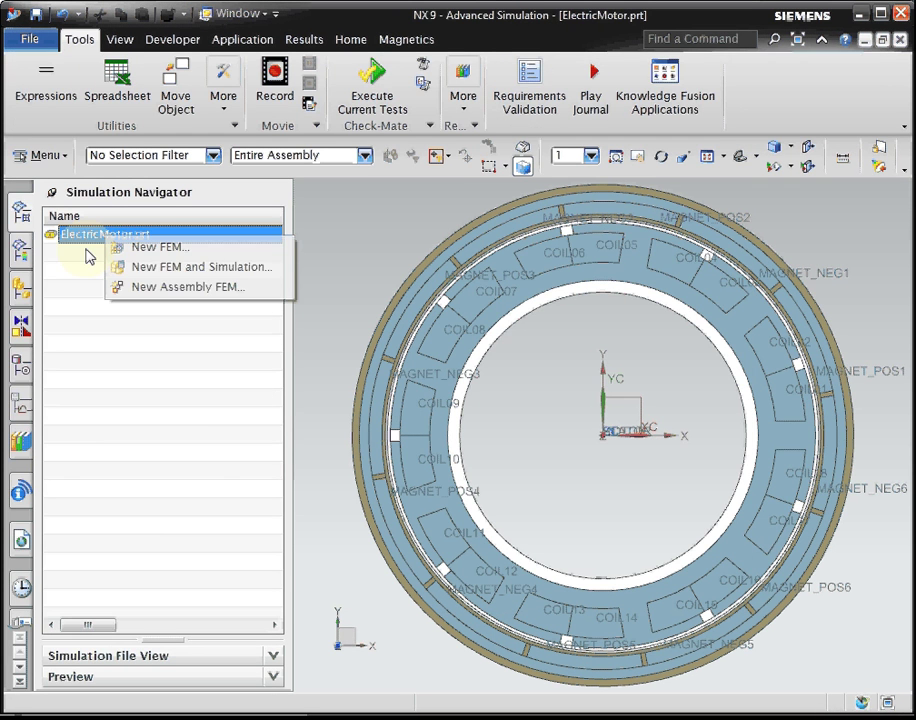
{"action": "left_click", "coordinate": [165, 268]}
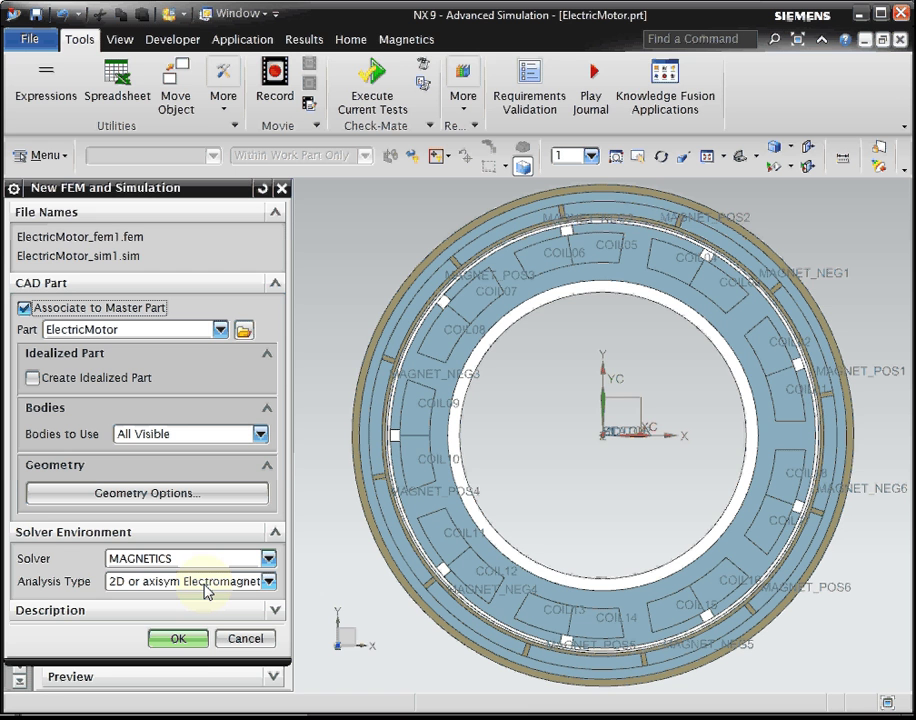
{"action": "left_click", "coordinate": [180, 640]}
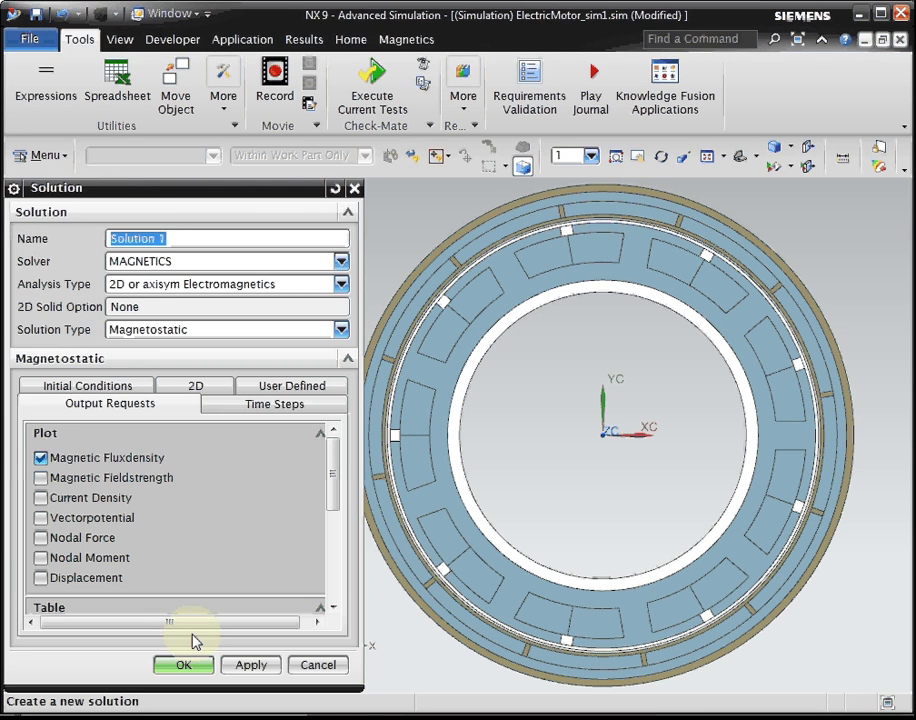
- Make Solution 1 Magnetodynamic Transient, requesting field, current density, loss, vector potential and displacement plots
{"action": "left_click", "coordinate": [258, 331]}
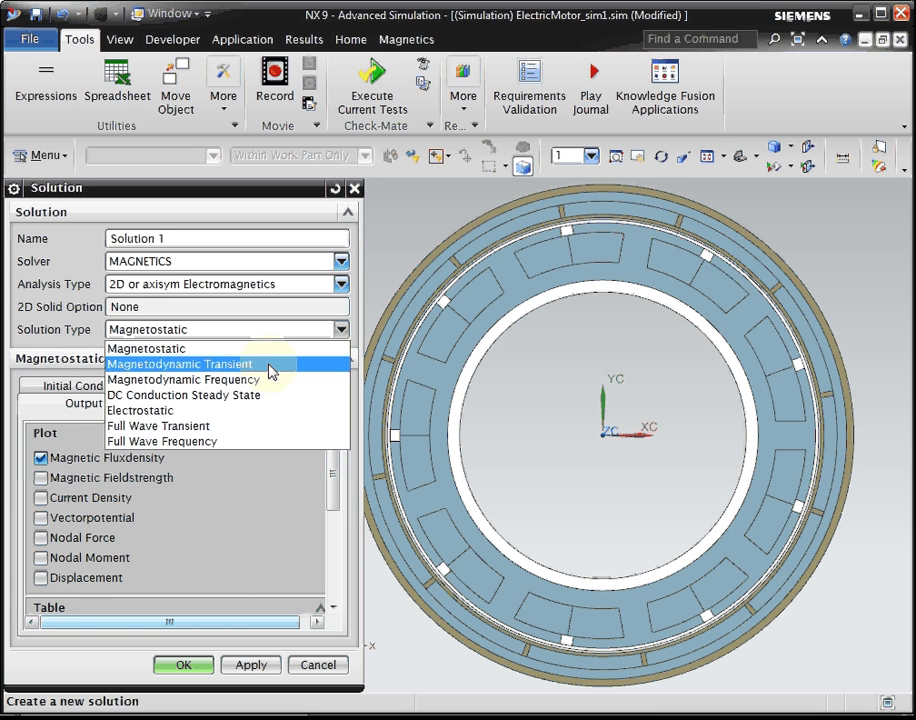
{"action": "left_click", "coordinate": [270, 372]}
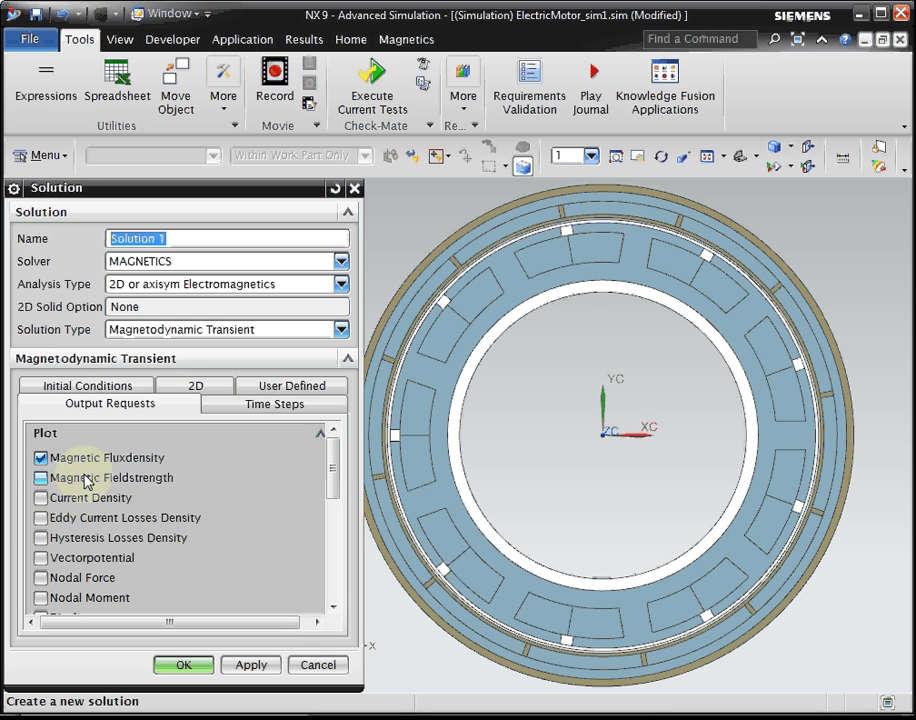
{"action": "left_click", "coordinate": [92, 478]}
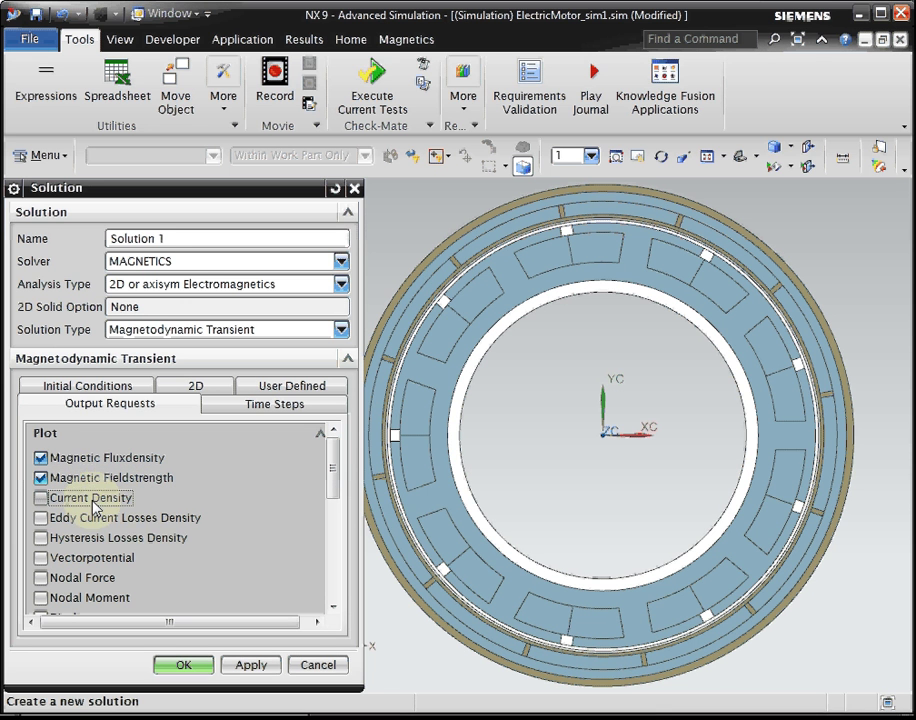
{"action": "left_click", "coordinate": [92, 499]}
{"action": "left_click", "coordinate": [153, 521]}
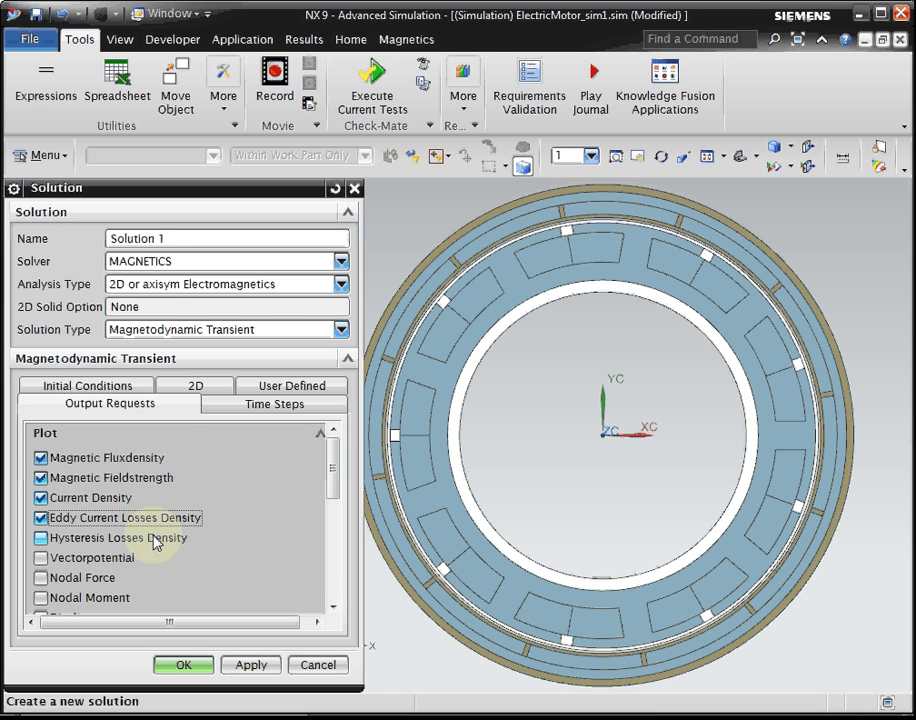
{"action": "left_click", "coordinate": [137, 540]}
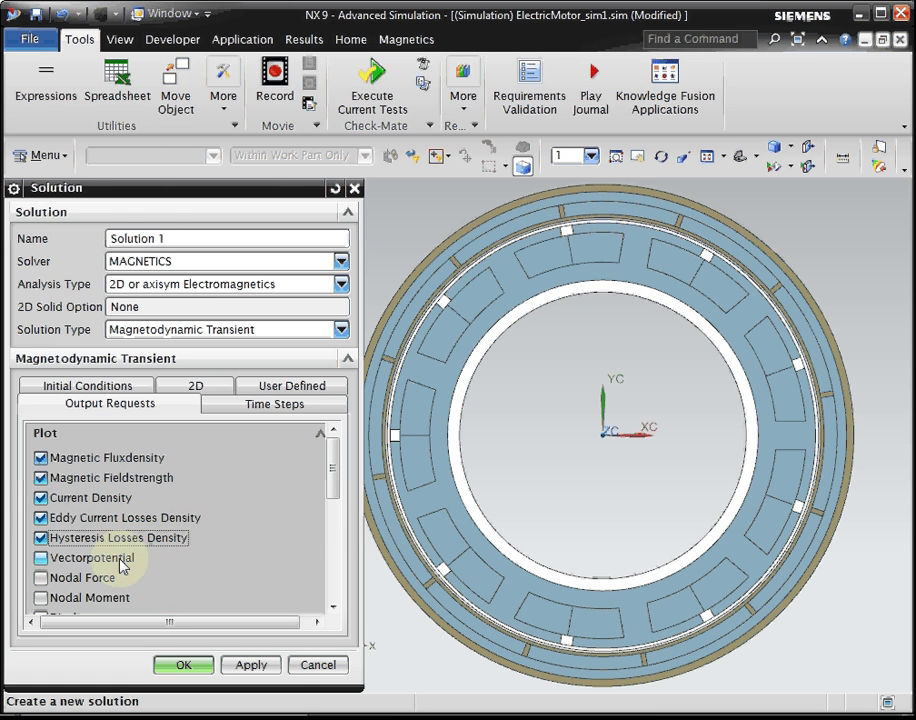
{"action": "left_click", "coordinate": [123, 558]}
{"action": "scroll", "coordinate": [331, 524], "scroll_direction": "down", "scroll_amount": 2}
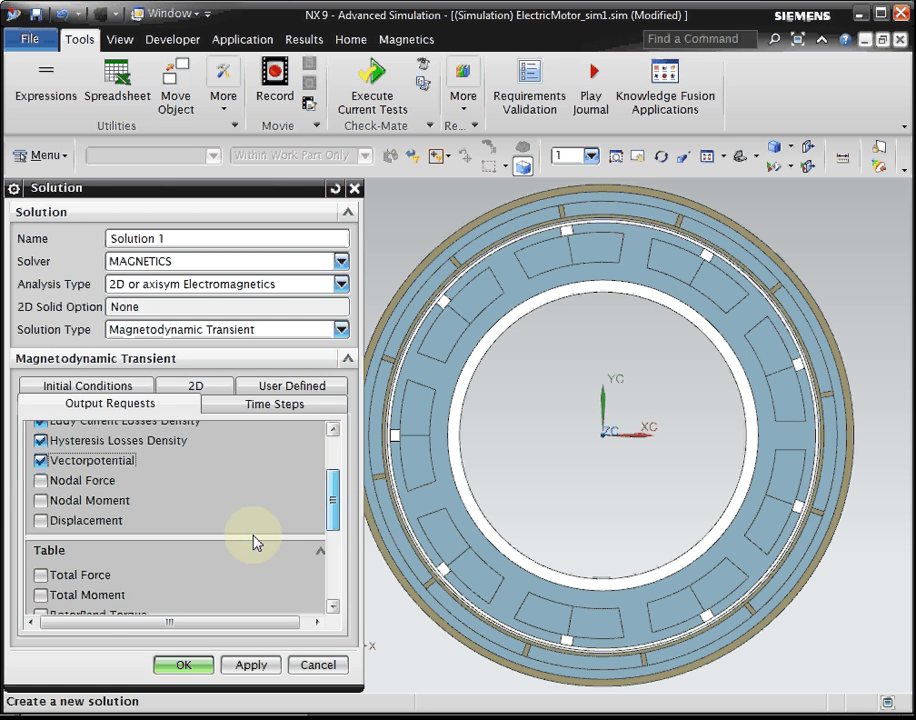
{"action": "left_click", "coordinate": [110, 519]}
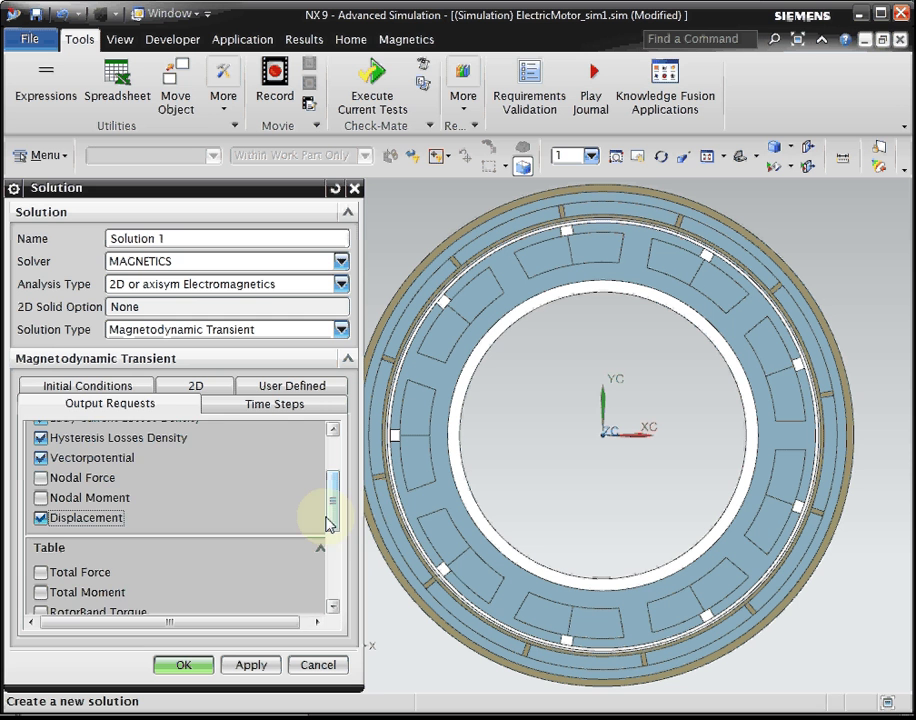
- Request RotorBand Torque, eddy current and hysteresis loss tables, and set the 2D thickness to 100 mm
{"action": "left_click_drag", "start_coordinate": [335, 526], "coordinate": [333, 564]}
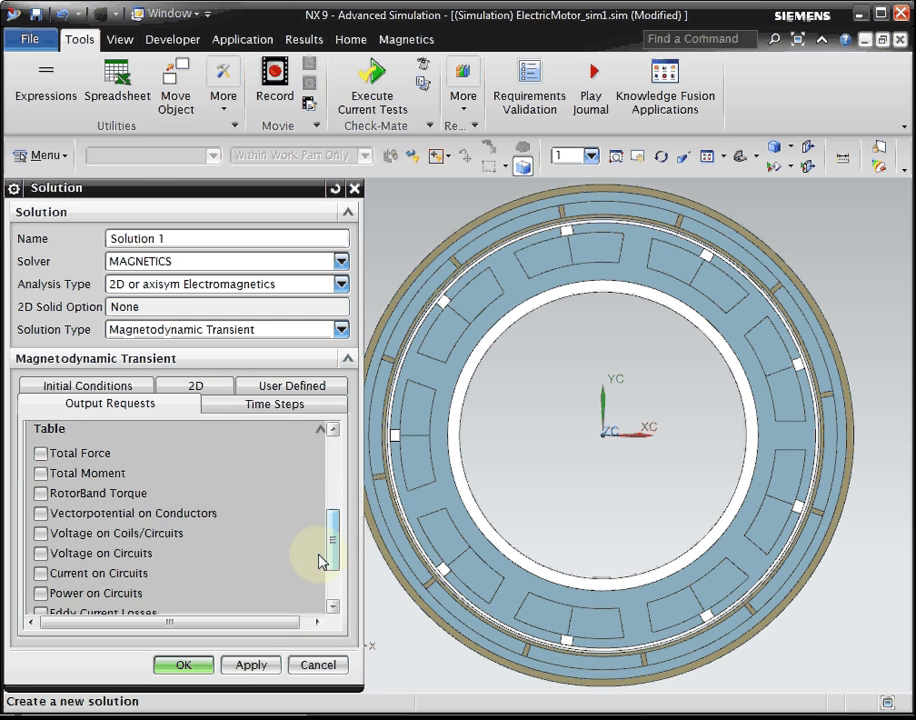
{"action": "left_click", "coordinate": [41, 494]}
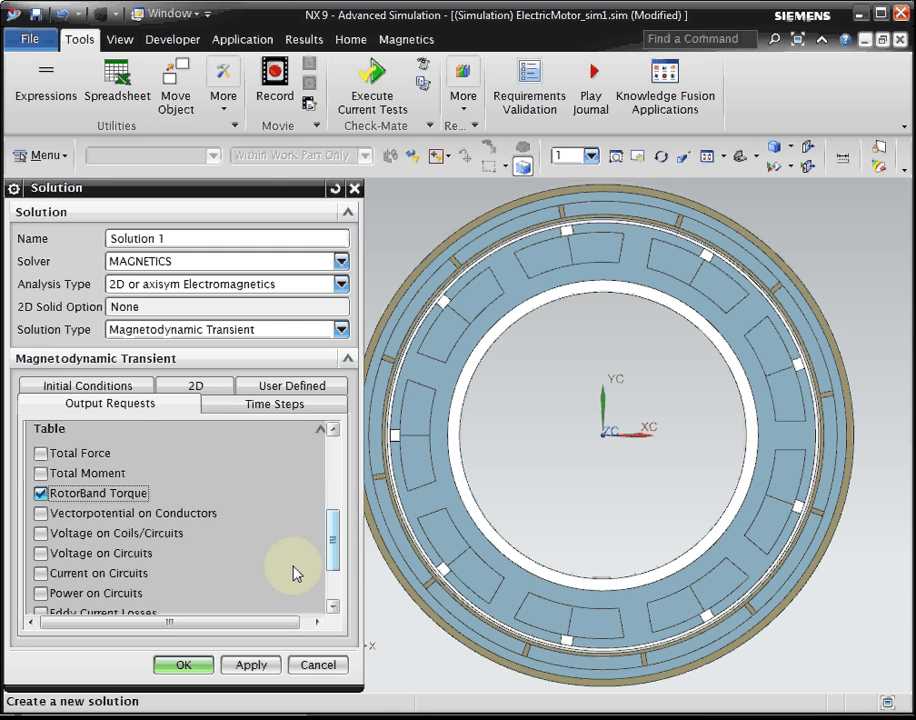
{"action": "left_click_drag", "start_coordinate": [333, 548], "coordinate": [335, 578]}
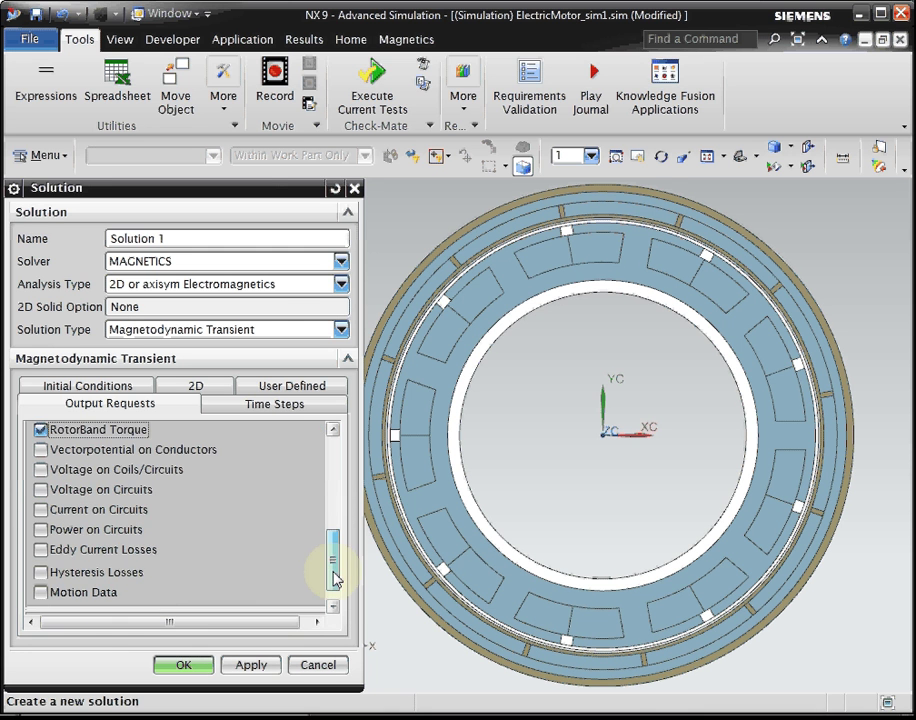
{"action": "left_click", "coordinate": [145, 548]}
{"action": "left_click", "coordinate": [141, 570]}
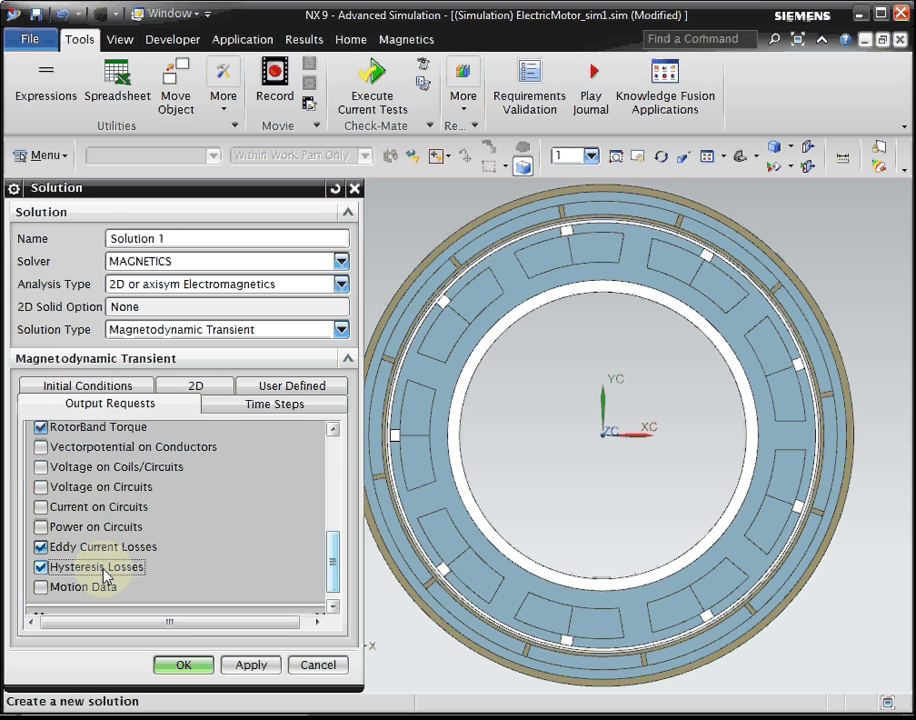
{"action": "left_click", "coordinate": [215, 389]}
{"action": "type", "text": "100"}
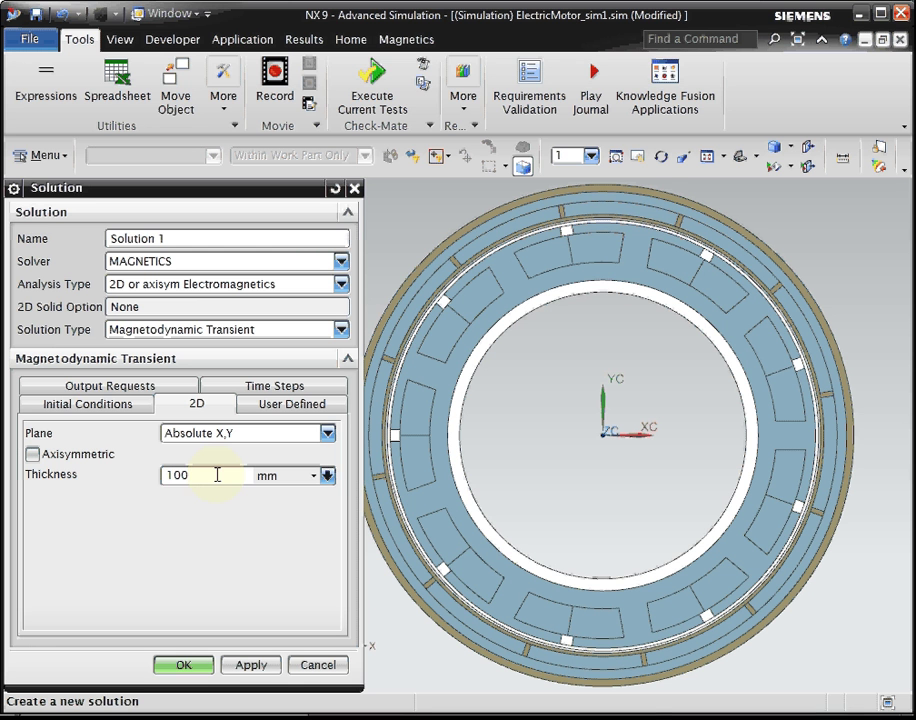
{"action": "left_click", "coordinate": [198, 666]}
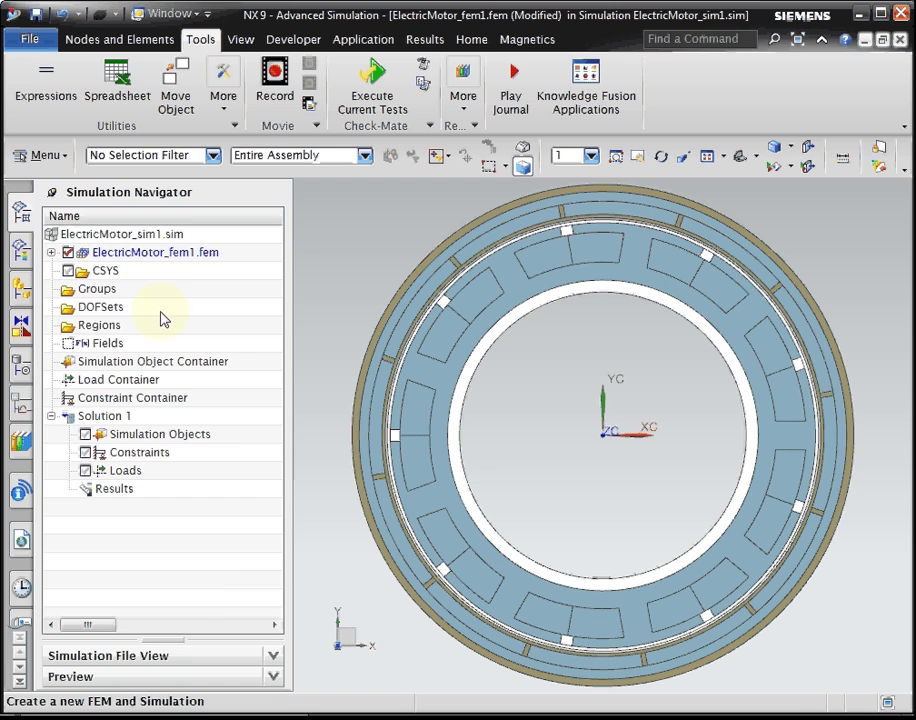
- Open ElectricMotor_fem1.fem and launch Auto FEM 2D from the Magnetics tools
{"action": "double_click", "coordinate": [147, 254]}
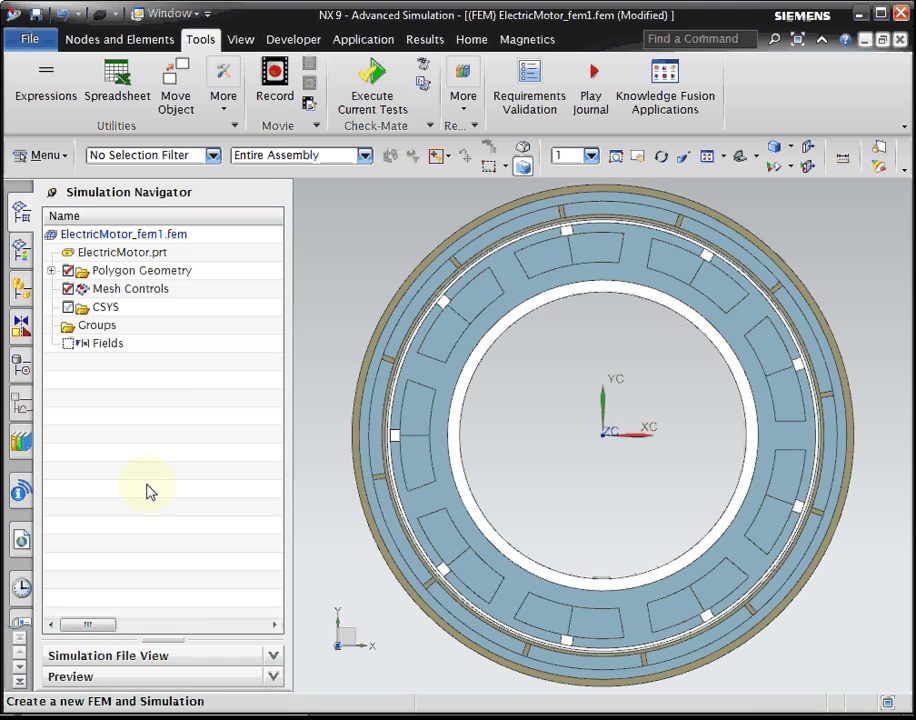
{"action": "left_click", "coordinate": [474, 42]}
{"action": "left_click", "coordinate": [533, 44]}
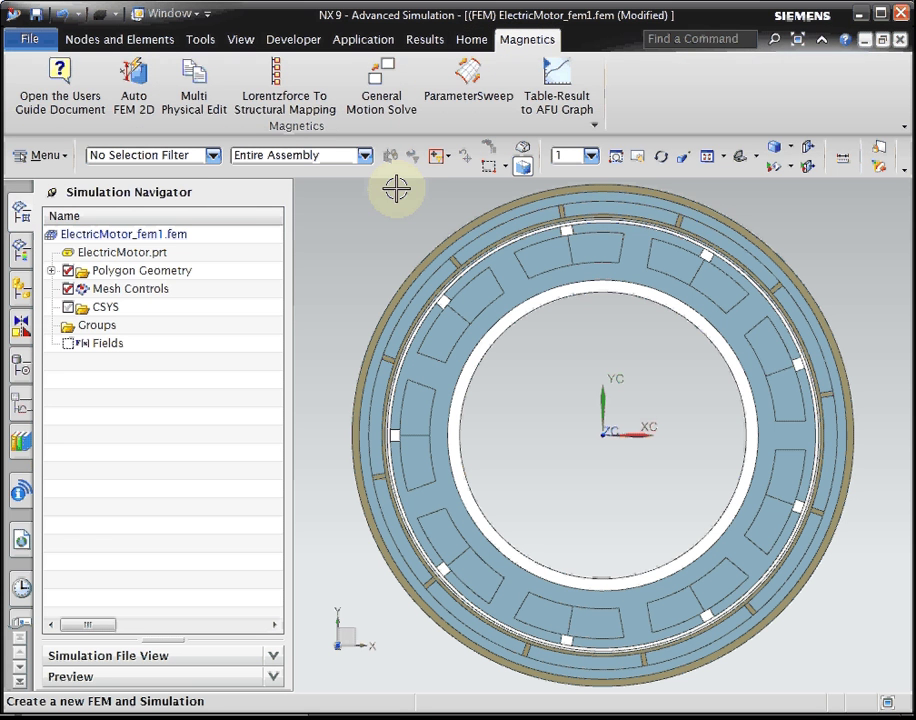
{"action": "left_click", "coordinate": [128, 120]}
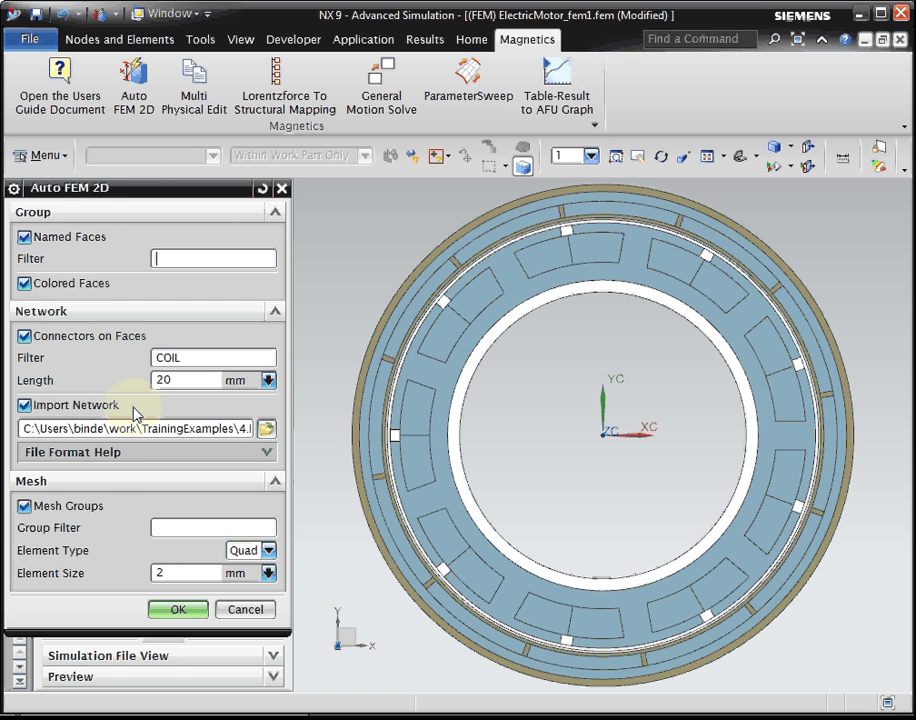
- Auto-mesh the motor (1459 nodes, 952 elements) and colour elements by Material Property Table
{"action": "left_click", "coordinate": [167, 606]}
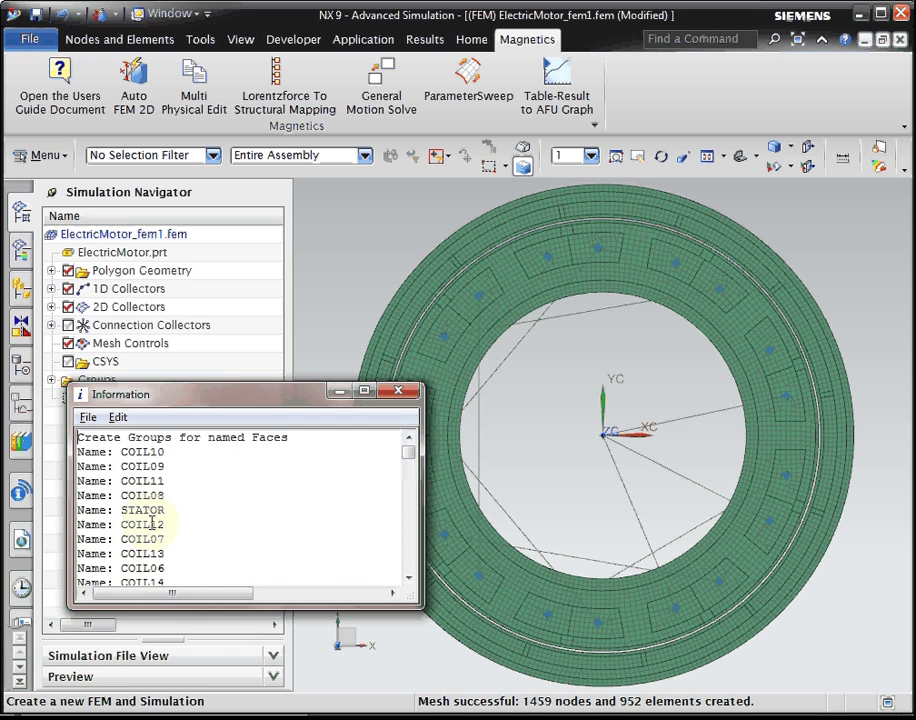
{"action": "left_click", "coordinate": [397, 391]}
{"action": "left_click", "coordinate": [198, 236]}
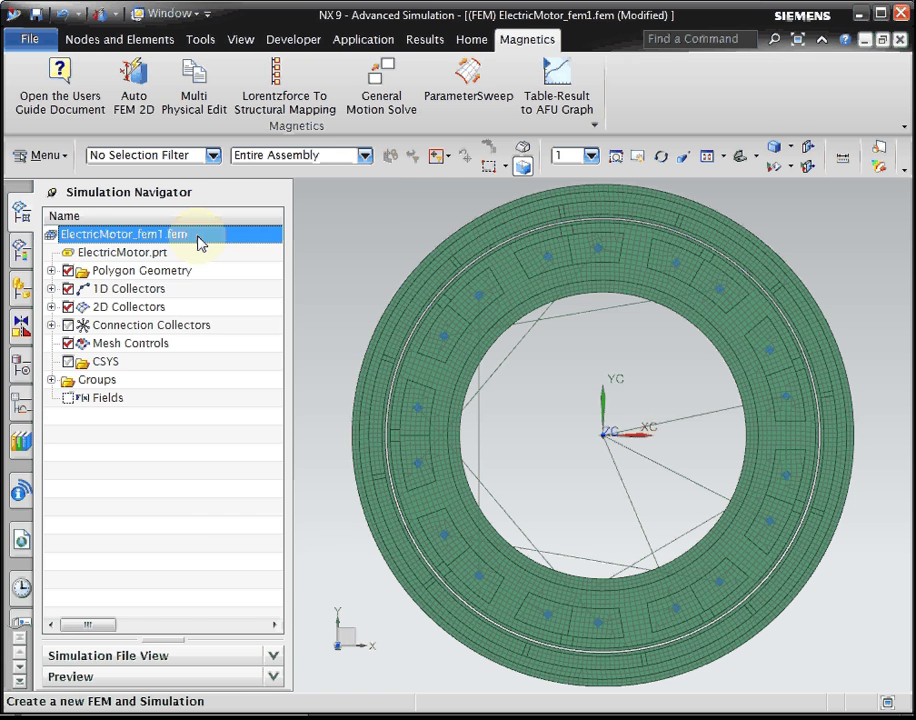
{"action": "right_click", "coordinate": [199, 242]}
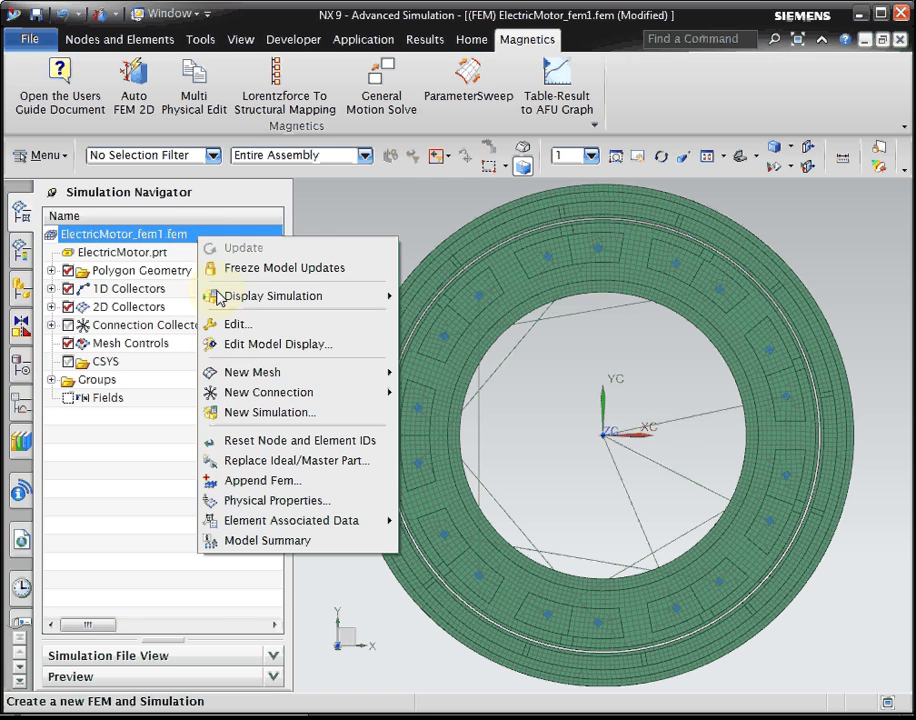
{"action": "left_click", "coordinate": [257, 344]}
{"action": "left_click", "coordinate": [205, 343]}
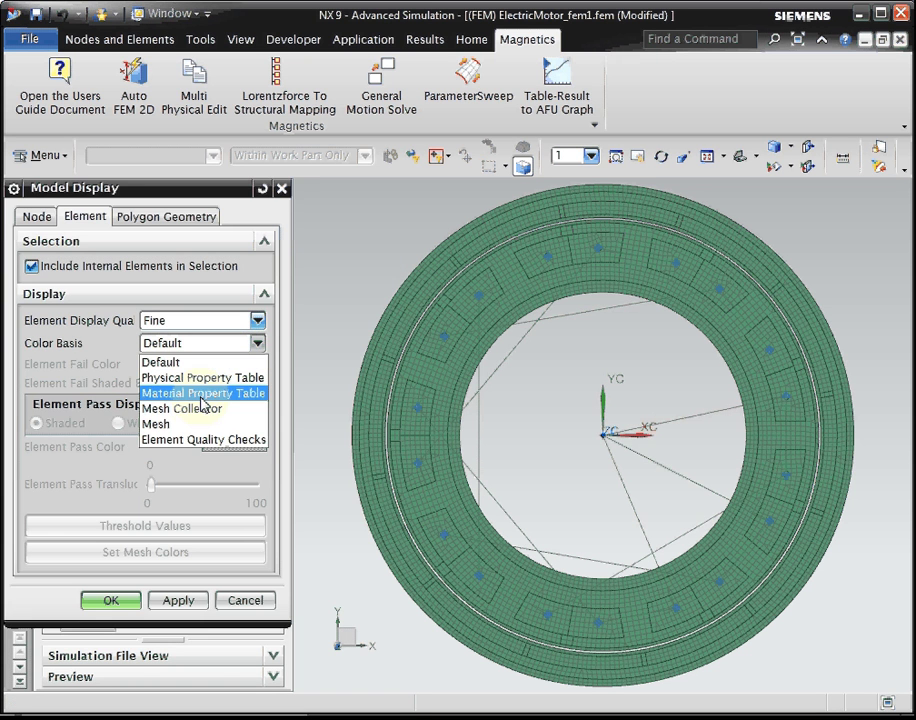
{"action": "left_click", "coordinate": [202, 395]}
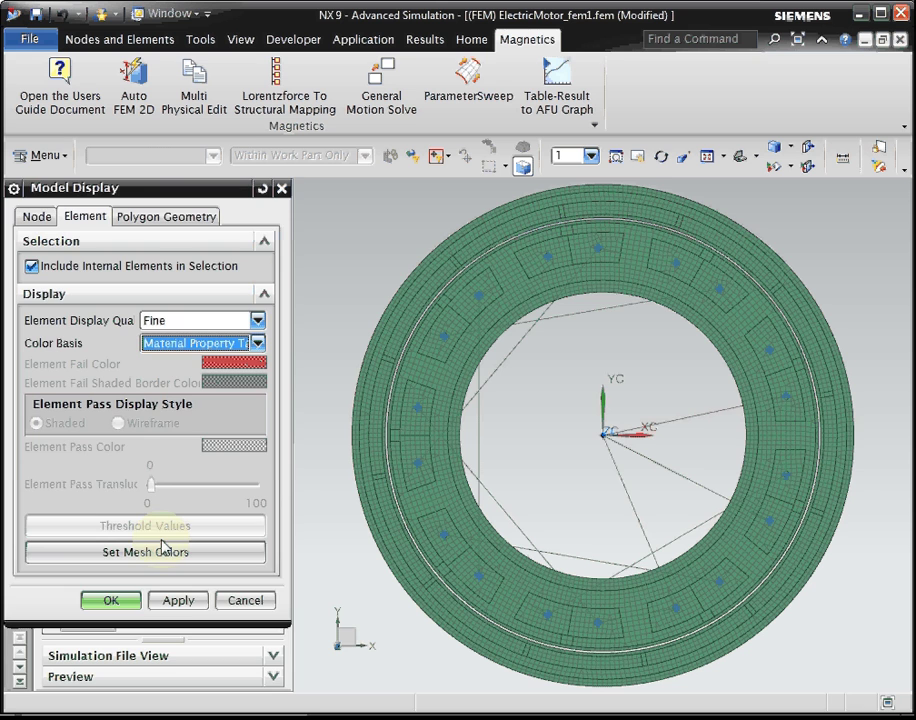
{"action": "left_click", "coordinate": [111, 600]}
{"action": "middle_click_drag", "start_coordinate": [534, 415], "coordinate": [538, 382]}
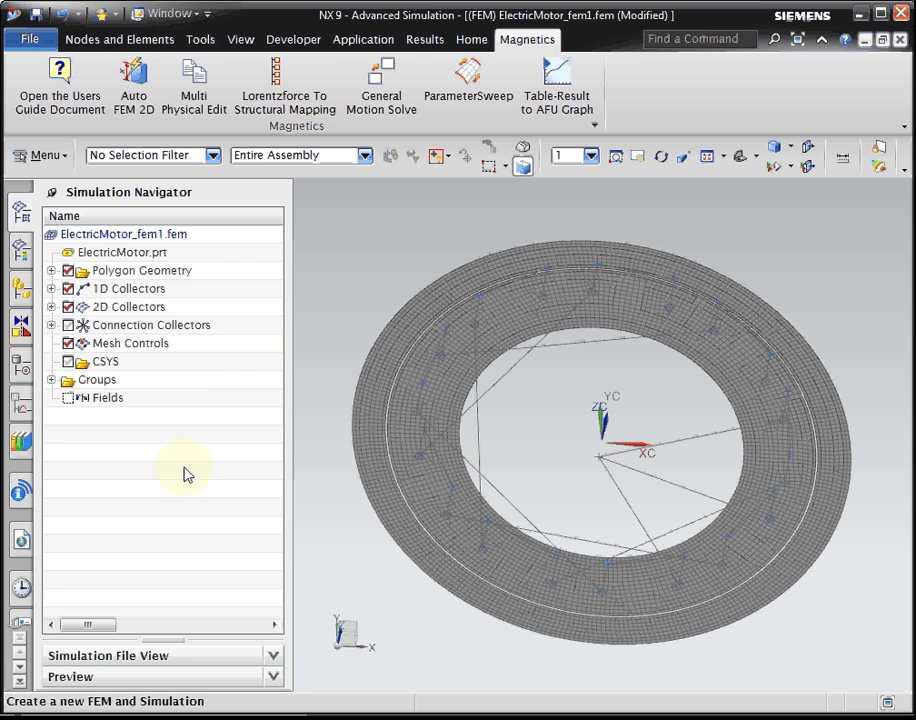
- Set the ResistorsFromFile collector's PRESISTOR resistance to 2 ohm, then expand the 2D Collectors
{"action": "left_click", "coordinate": [51, 290]}
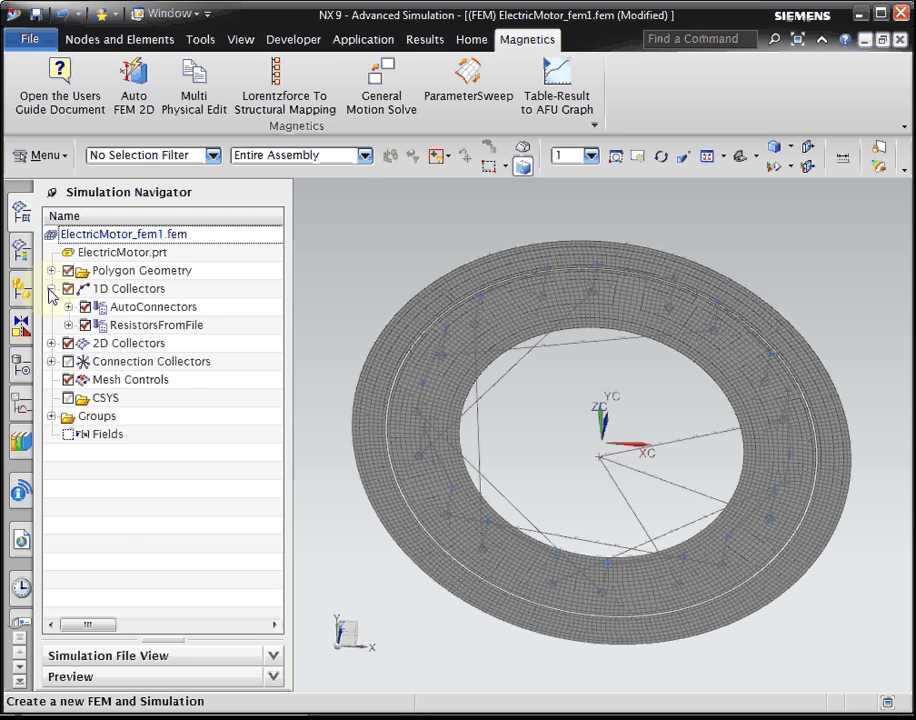
{"action": "left_click", "coordinate": [174, 331]}
{"action": "double_click", "coordinate": [174, 331]}
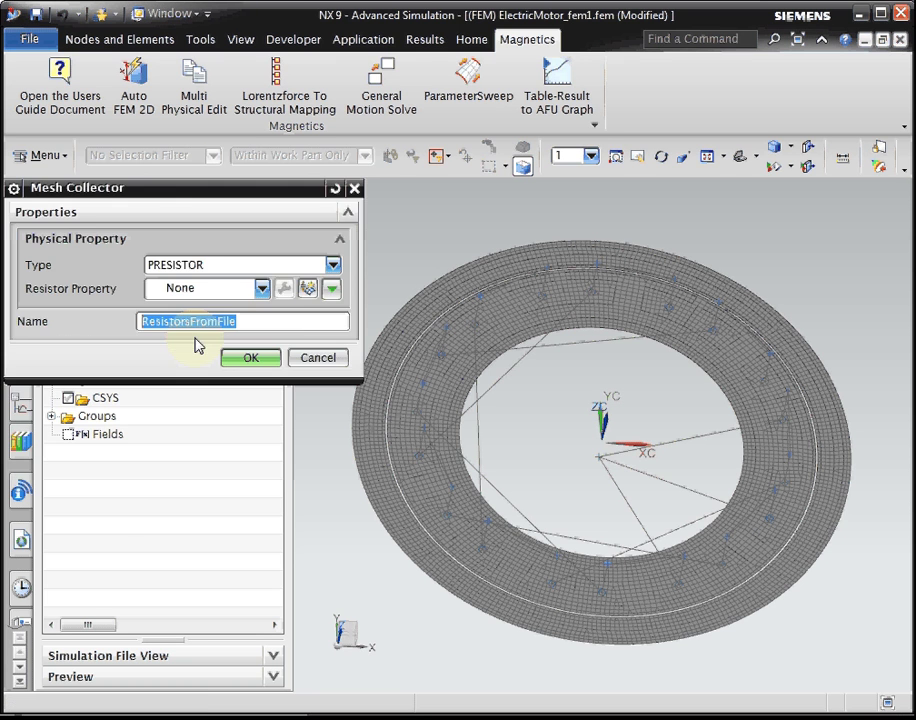
{"action": "left_click", "coordinate": [309, 297]}
{"action": "left_click_drag", "start_coordinate": [115, 342], "coordinate": [88, 343]}
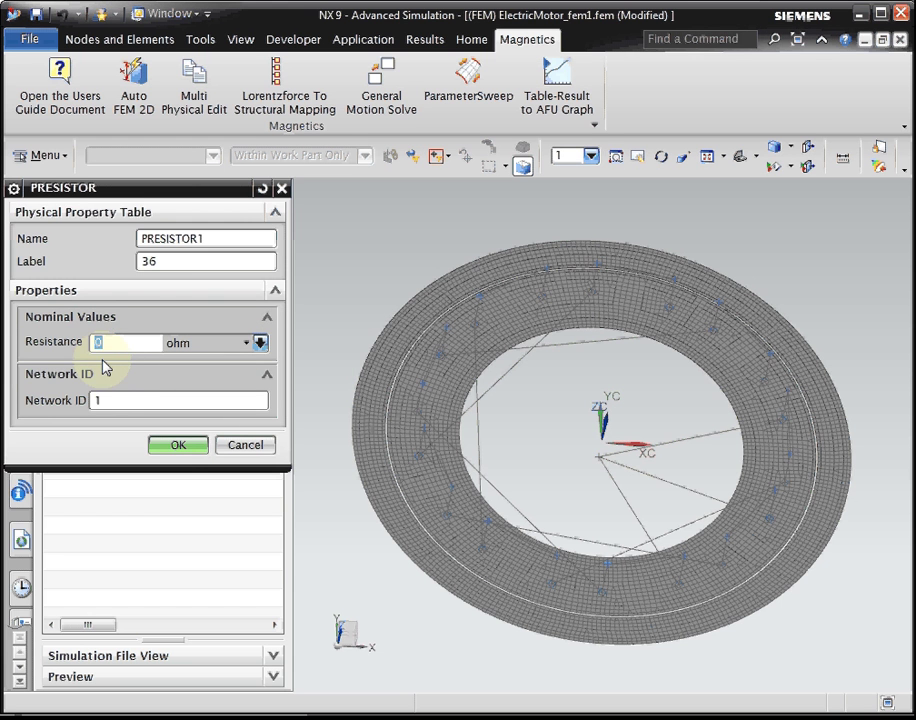
{"action": "type", "text": "2"}
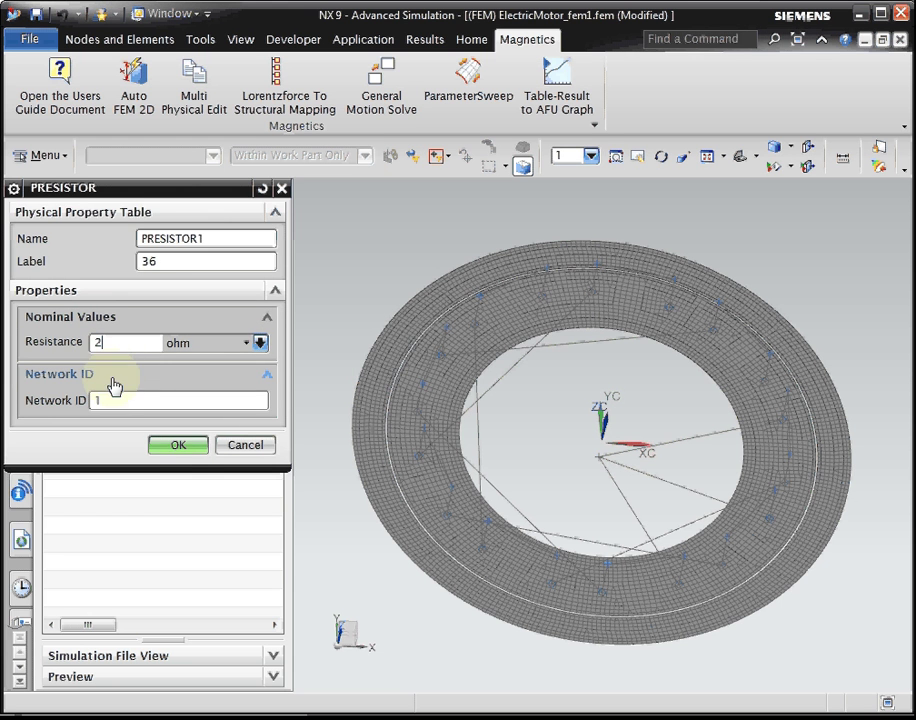
{"action": "left_click", "coordinate": [176, 446]}
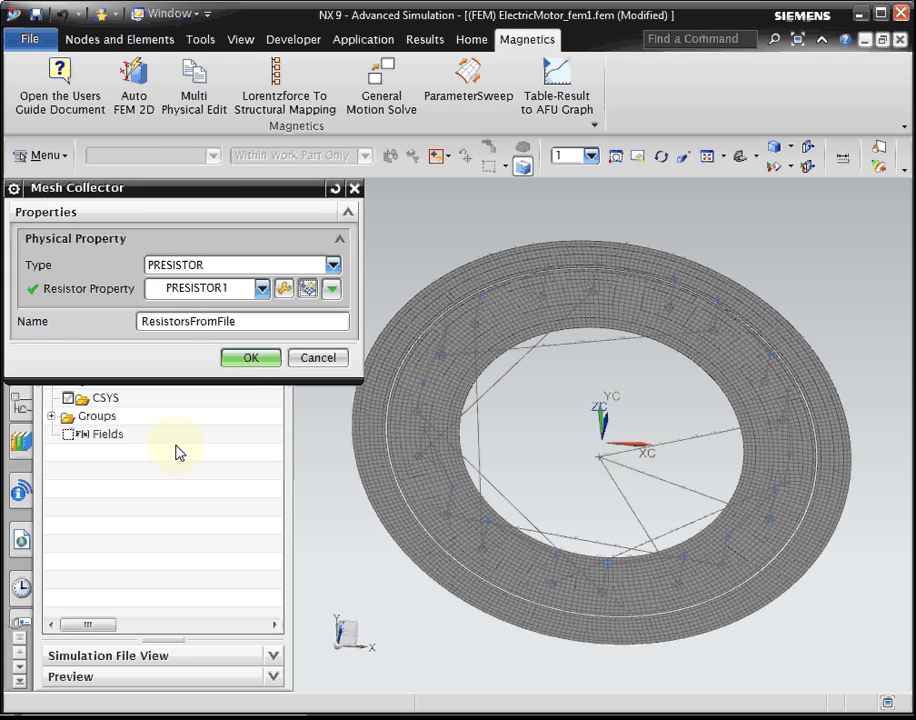
{"action": "left_click", "coordinate": [247, 360]}
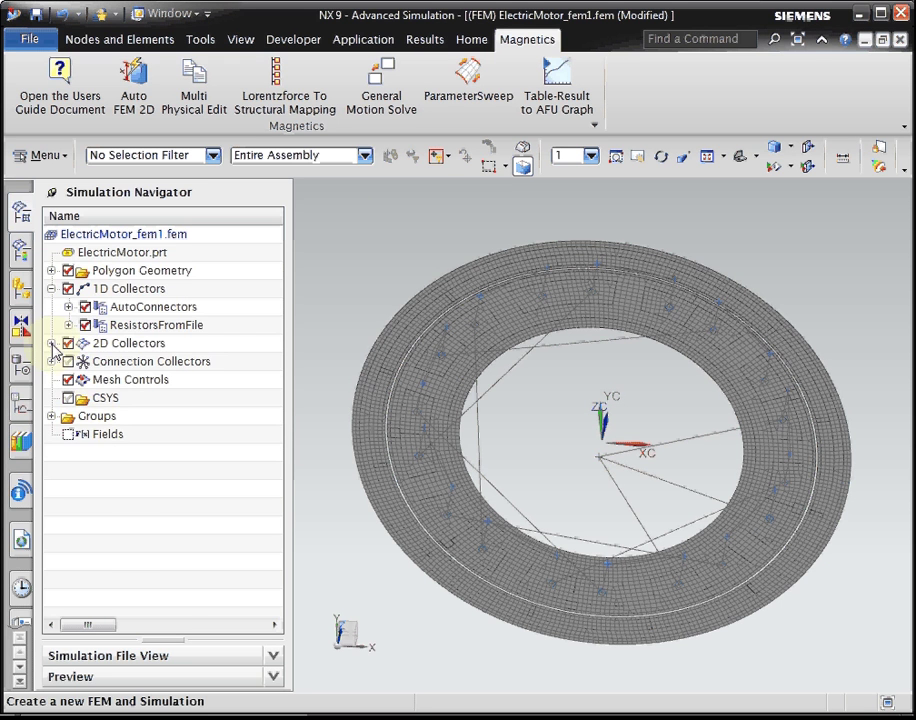
{"action": "left_click", "coordinate": [51, 343]}
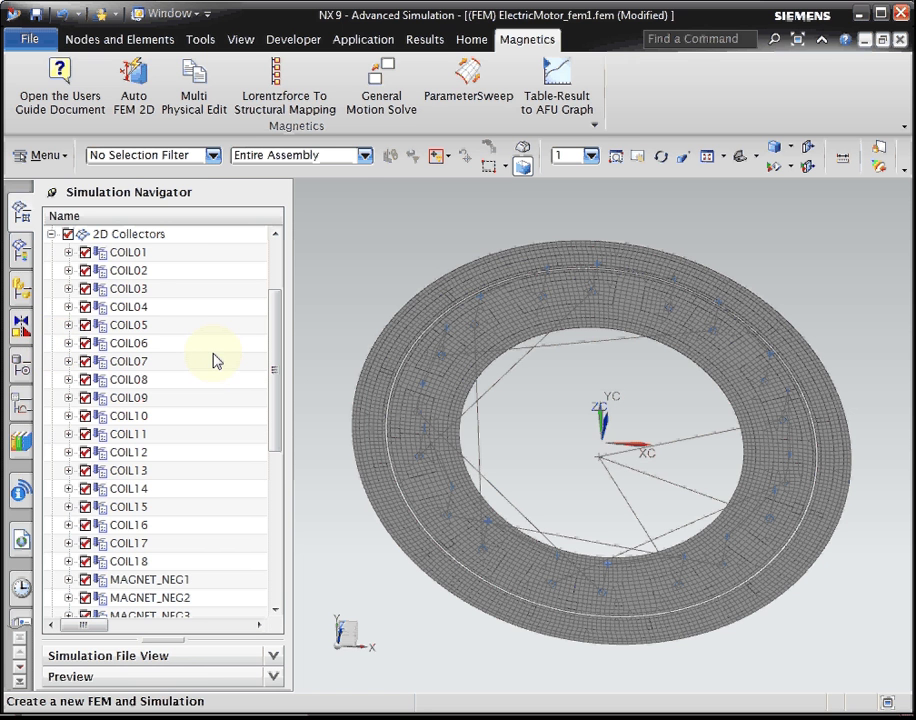
- Assign Copper from the material library to COIL01's plane physical property
{"action": "double_click", "coordinate": [147, 254]}
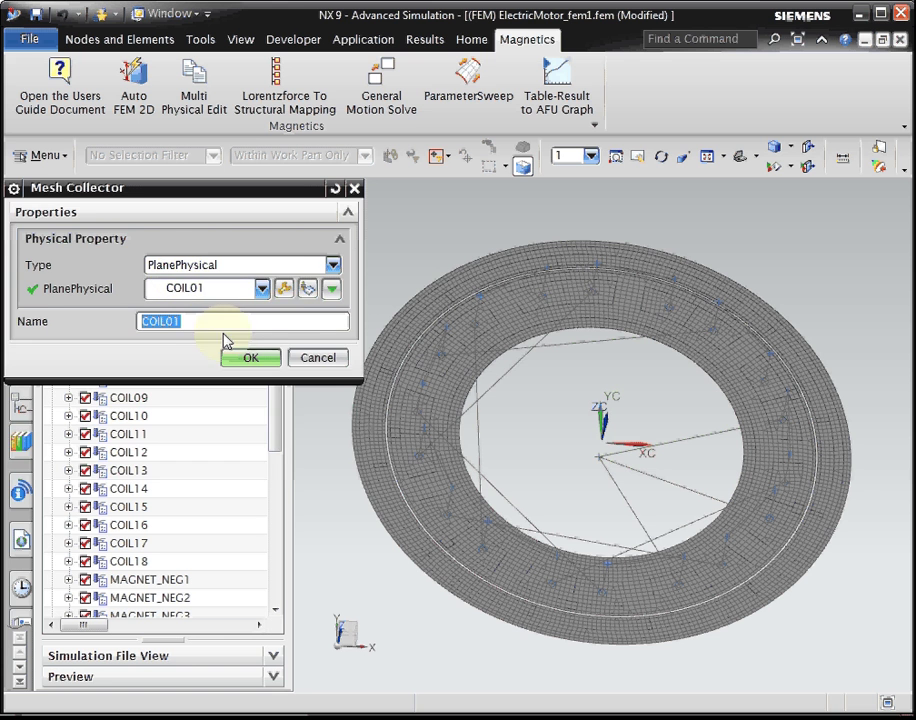
{"action": "left_click", "coordinate": [287, 291]}
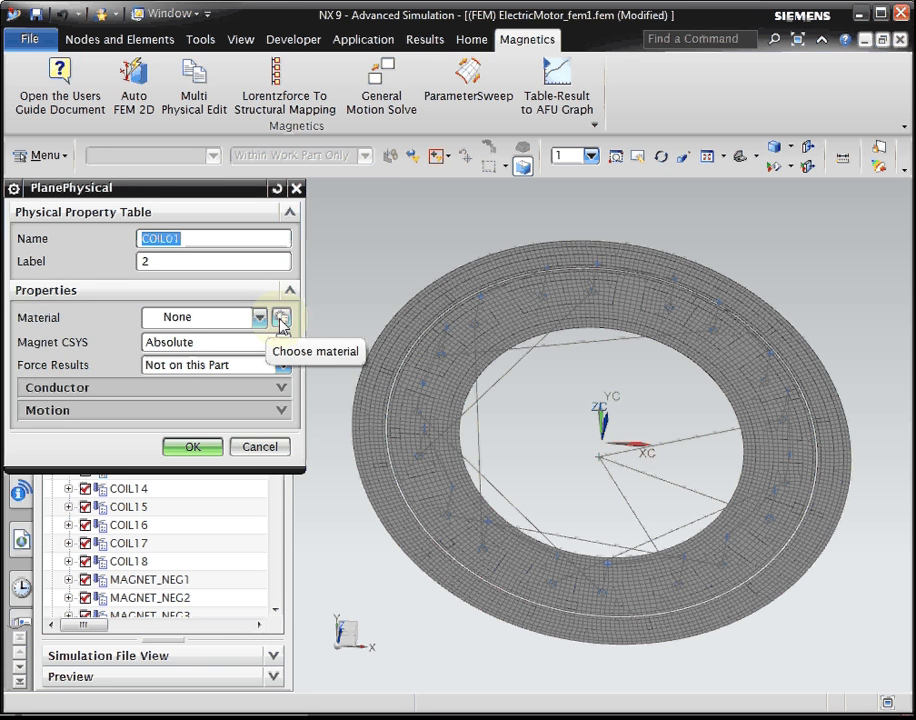
{"action": "left_click", "coordinate": [281, 321]}
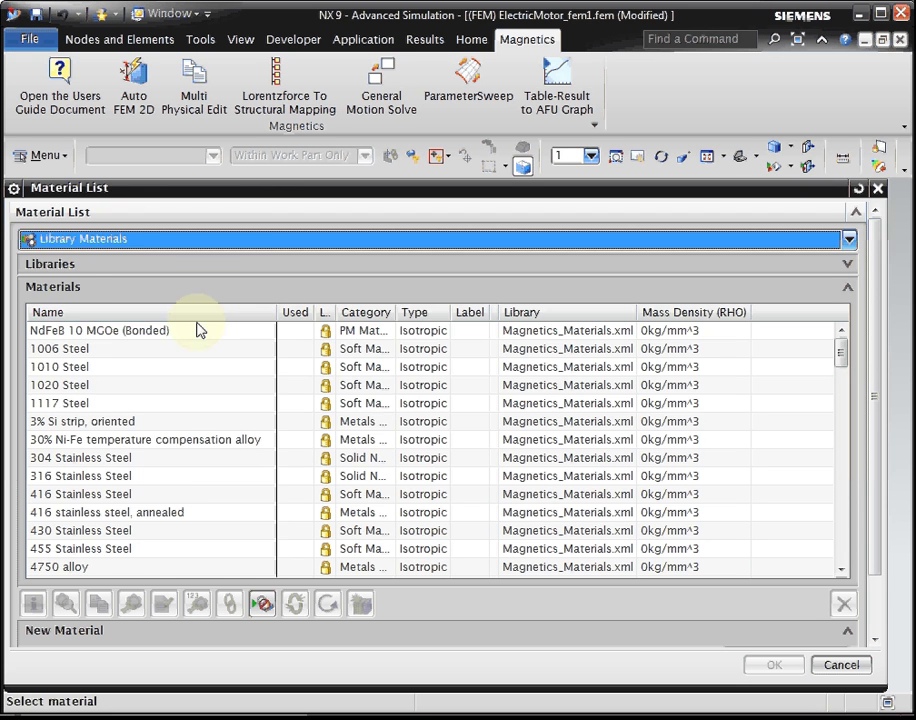
{"action": "left_click", "coordinate": [112, 314]}
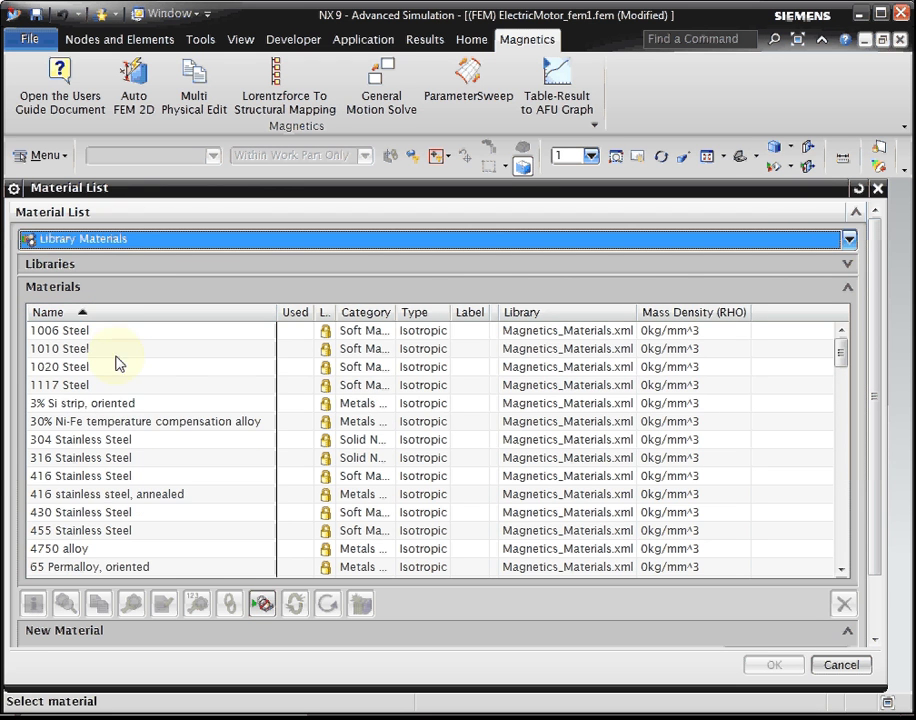
{"action": "scroll", "coordinate": [153, 419], "scroll_direction": "down", "scroll_amount": 7}
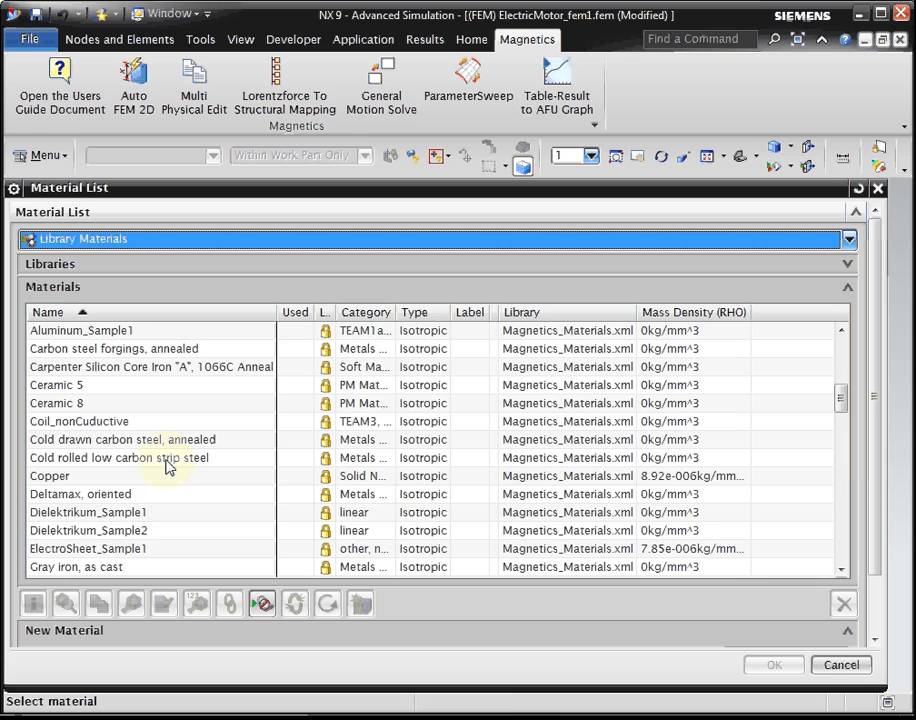
{"action": "left_click", "coordinate": [75, 478]}
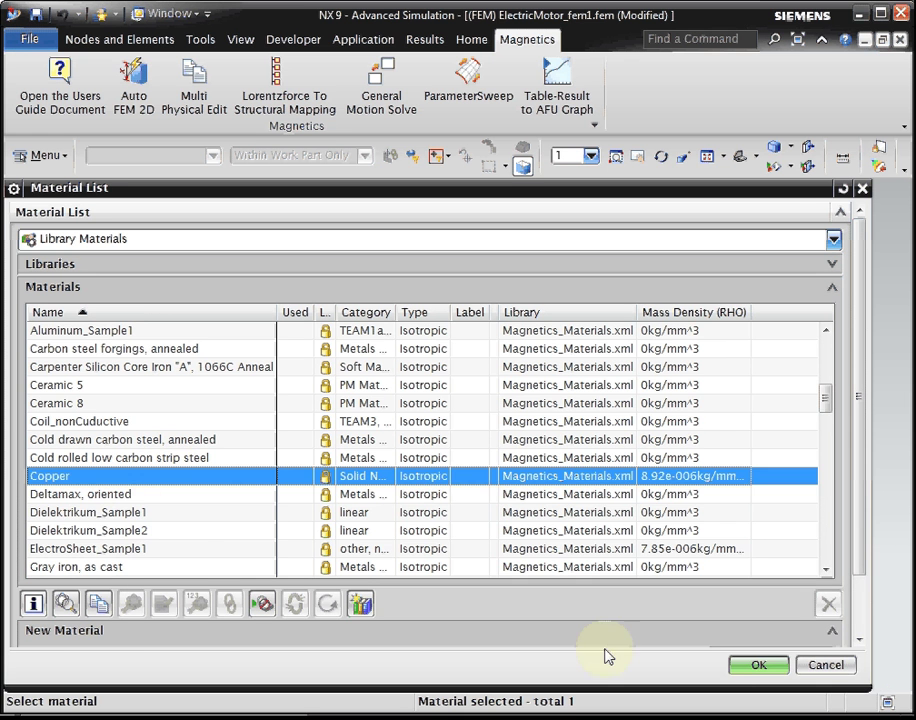
{"action": "left_click", "coordinate": [756, 665]}
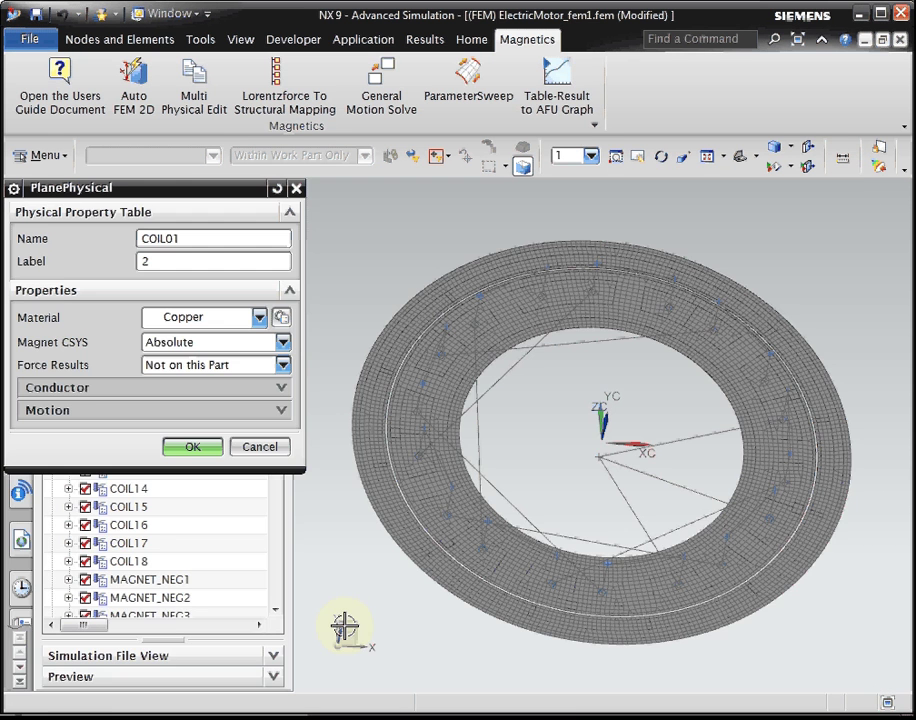
- Set COIL01's conductor distribution to Stranded with 50 turns
{"action": "left_click", "coordinate": [76, 393]}
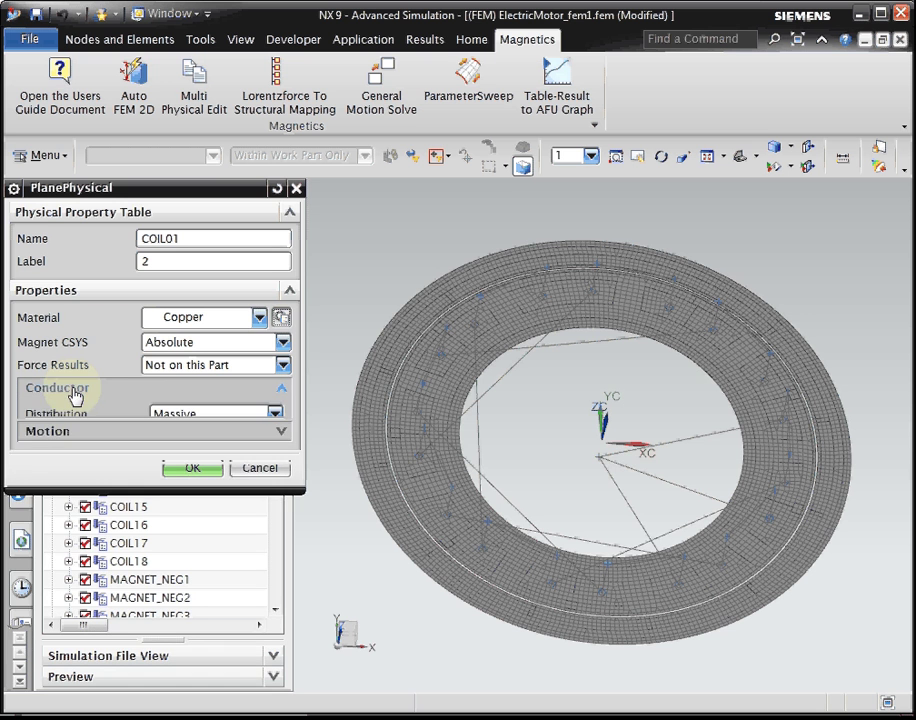
{"action": "left_click", "coordinate": [198, 414]}
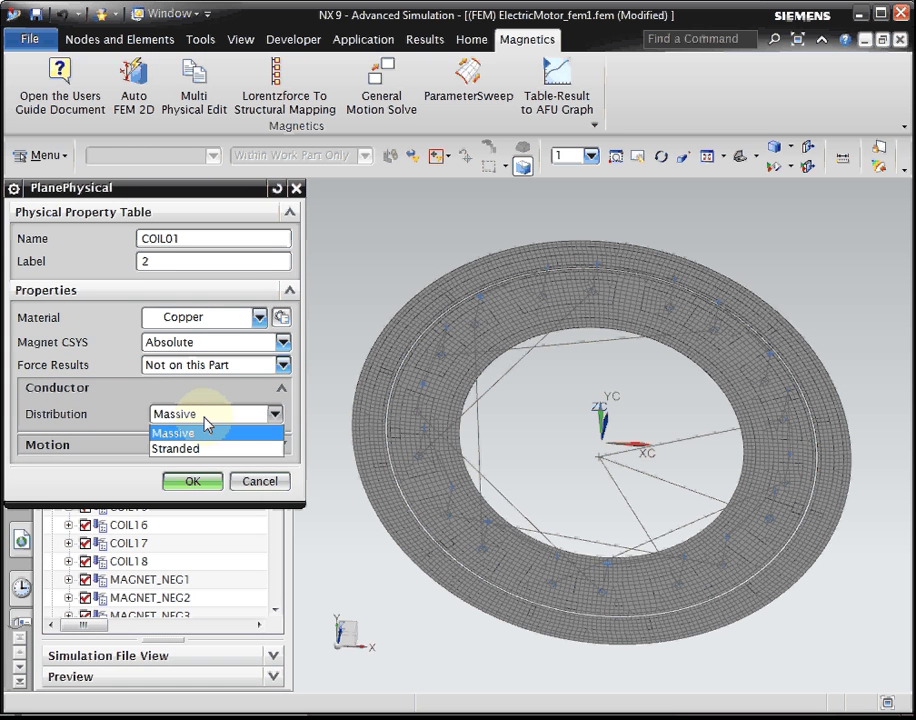
{"action": "left_click", "coordinate": [209, 452]}
{"action": "left_click", "coordinate": [196, 440]}
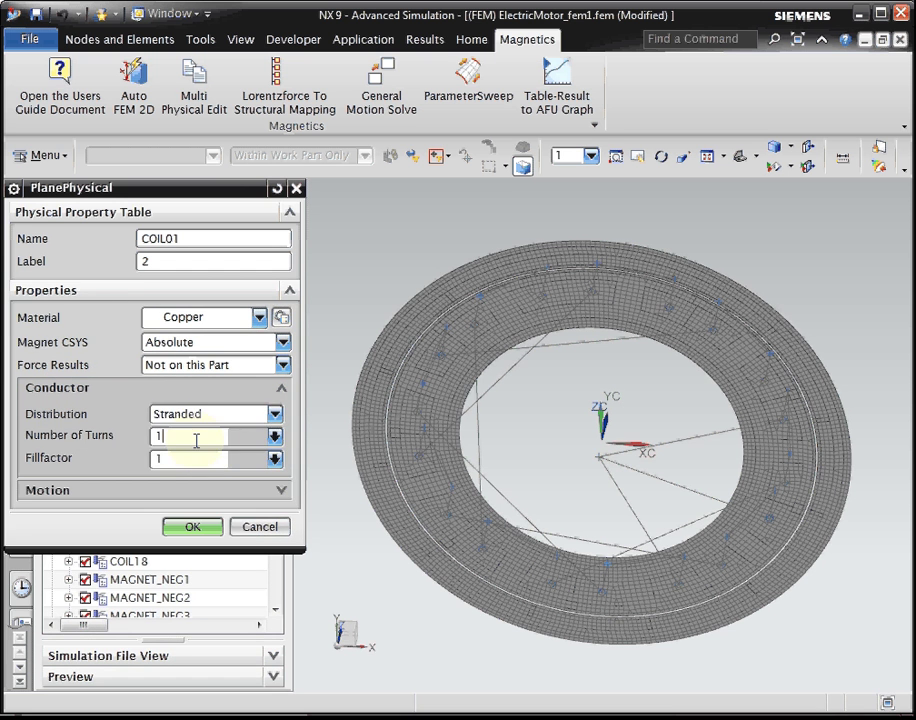
{"action": "double_click", "coordinate": [196, 440]}
{"action": "type", "text": "50"}
{"action": "left_click", "coordinate": [192, 527]}
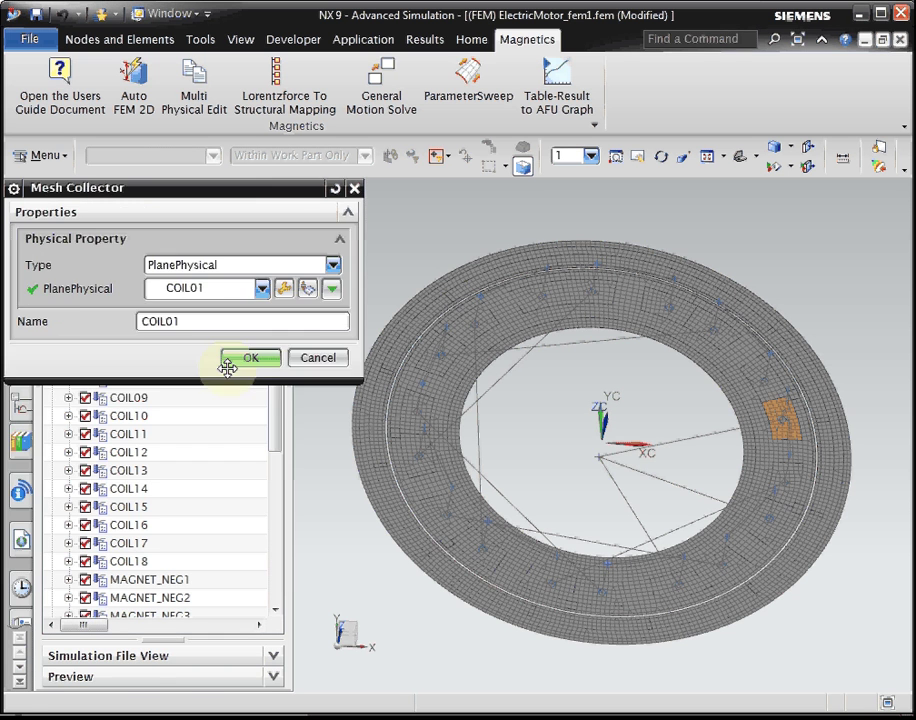
- Use Multi Physical Edit to copy COIL01's properties to all physicals matching the COIL filter
{"action": "left_click", "coordinate": [243, 358]}
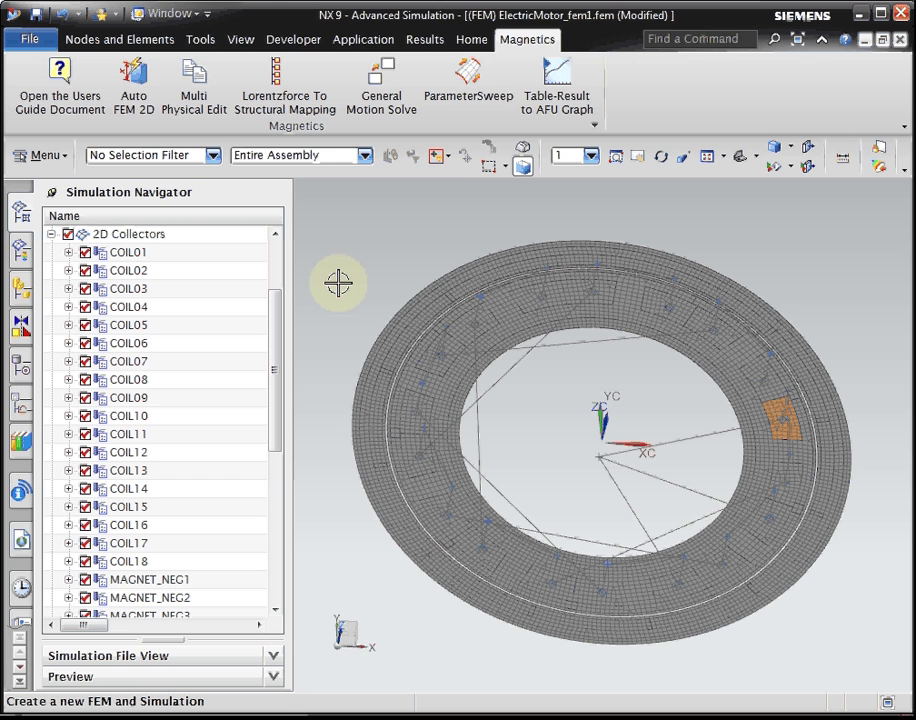
{"action": "left_click", "coordinate": [193, 118]}
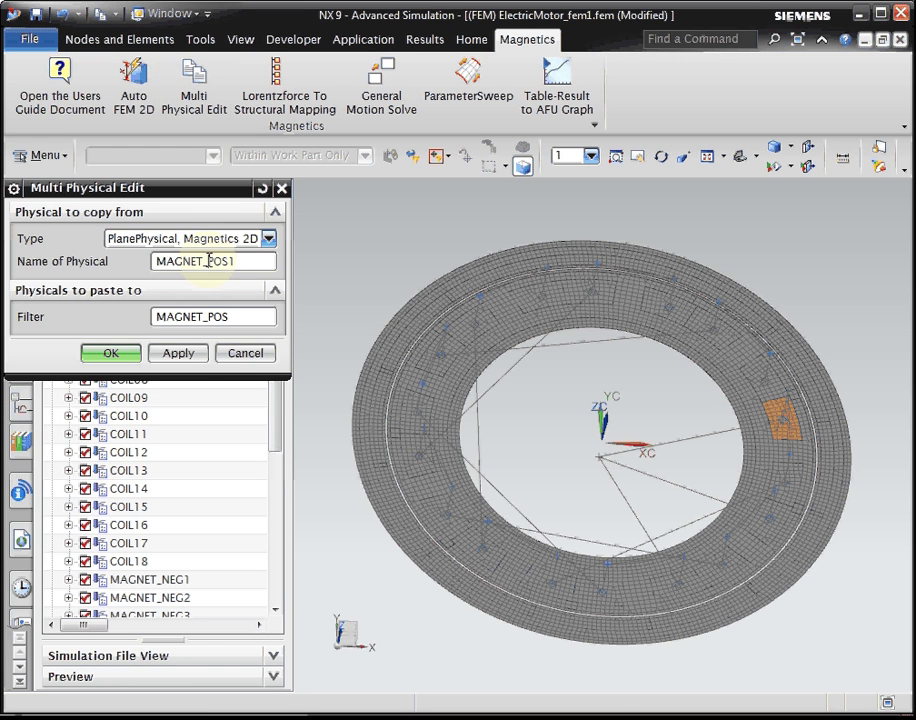
{"action": "double_click", "coordinate": [208, 261]}
{"action": "type", "text": "COIL01"}
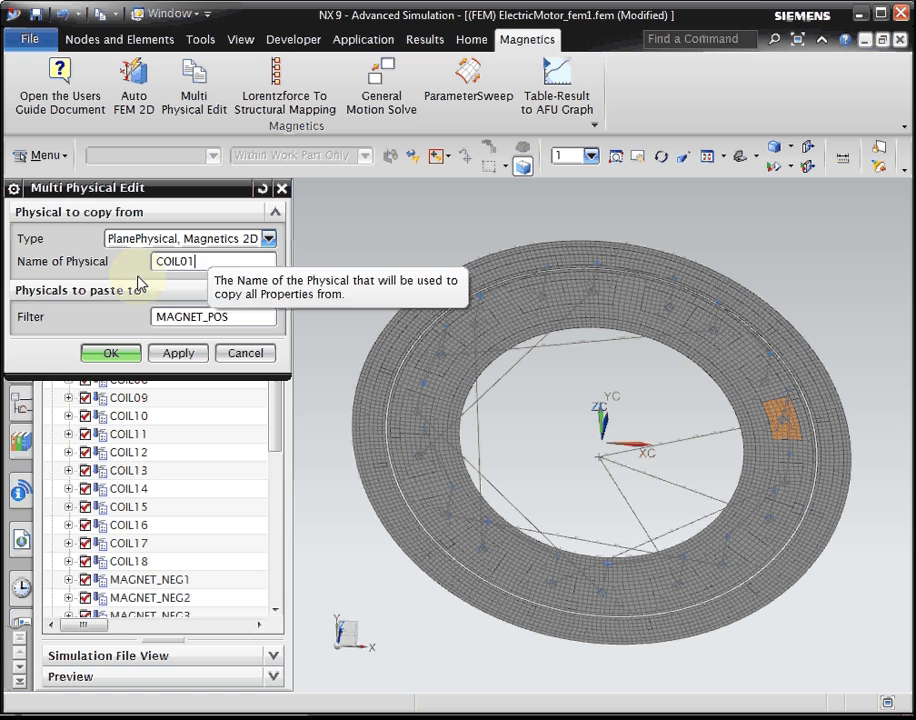
{"action": "key", "text": "Tab"}
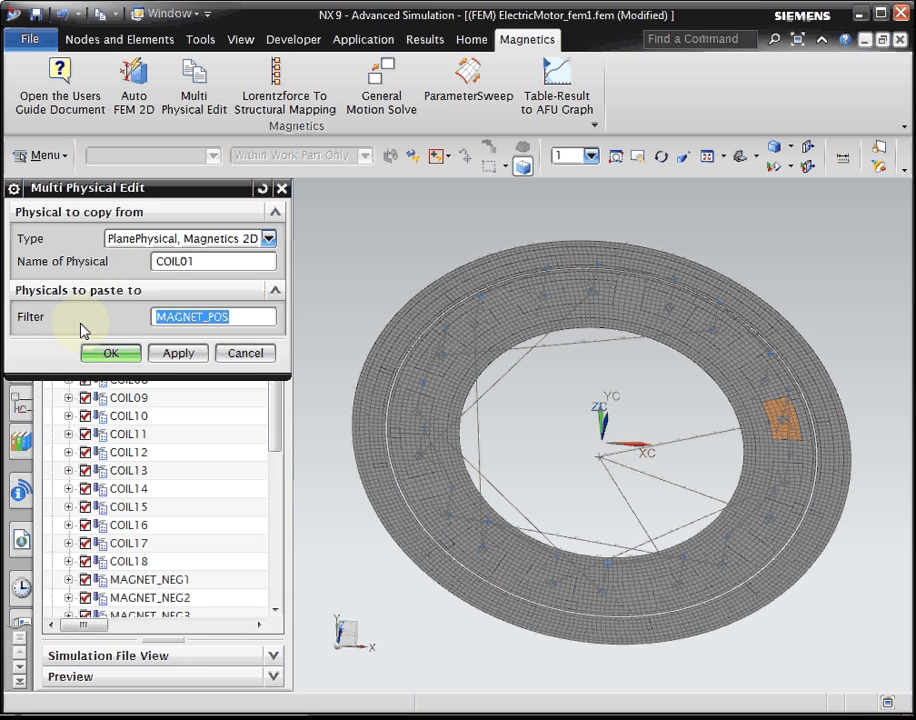
{"action": "type", "text": "COIL01"}
{"action": "key", "text": "BackSpace"}
{"action": "key", "text": "BackSpace"}
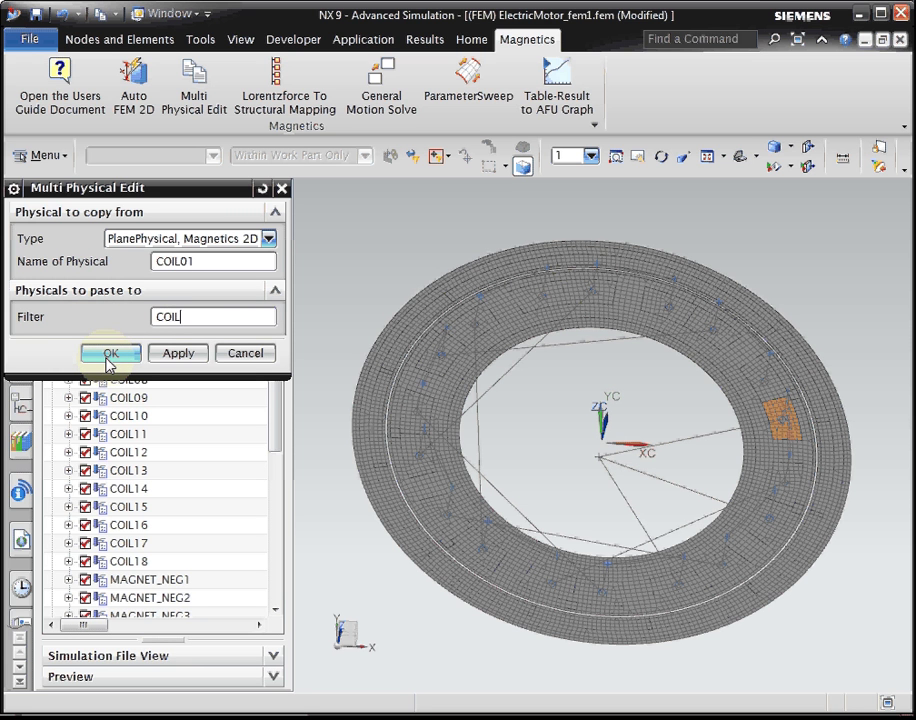
{"action": "left_click", "coordinate": [108, 355]}
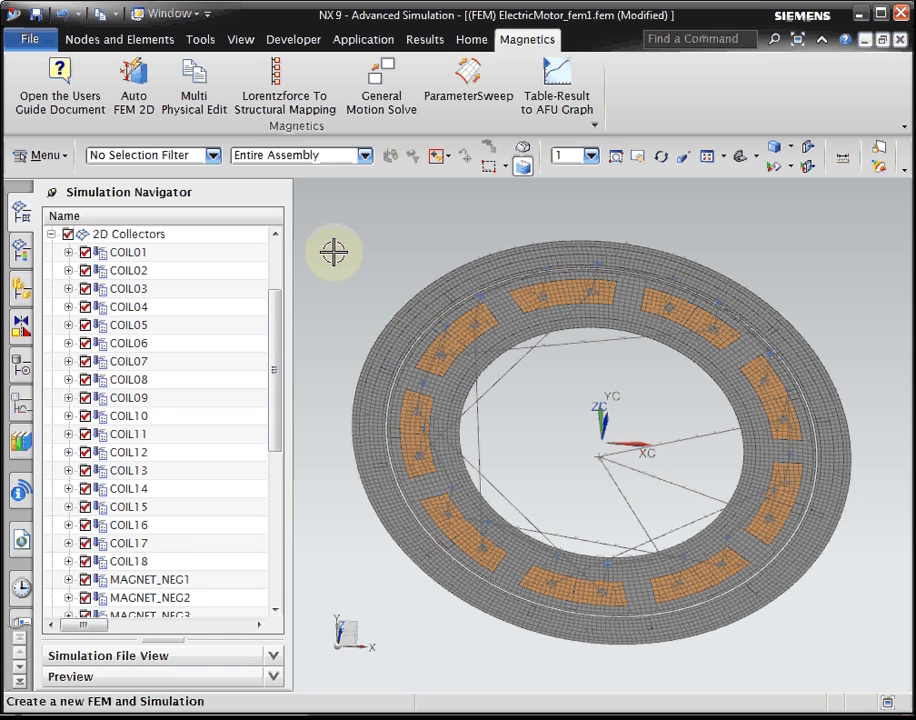
- Set MAGNET_NEG1's plane physical material to N30EH at 100C (neg)
{"action": "left_click_drag", "start_coordinate": [276, 311], "coordinate": [274, 433]}
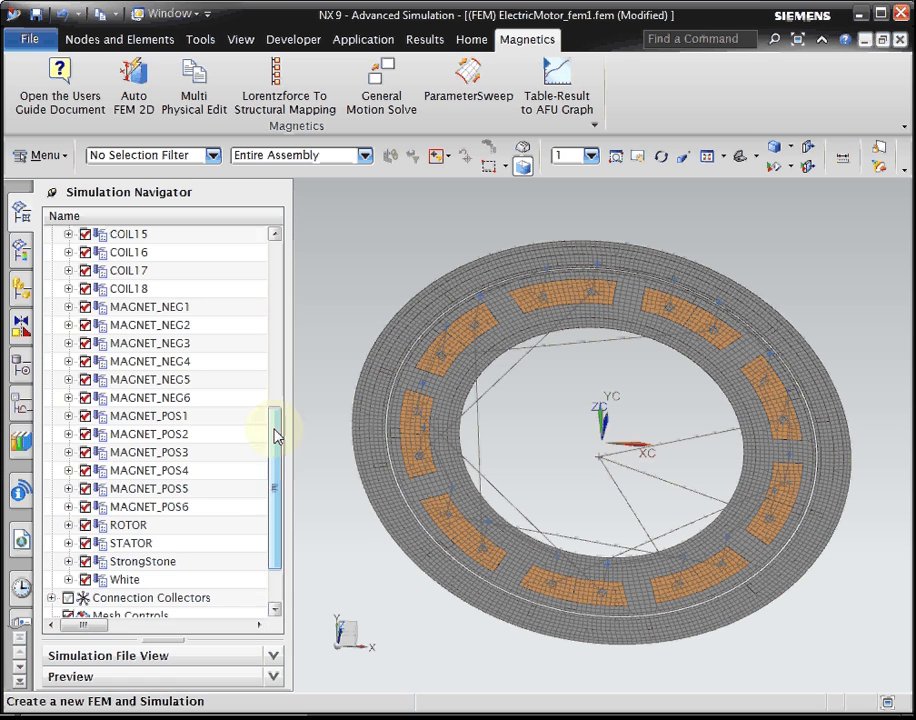
{"action": "double_click", "coordinate": [130, 309]}
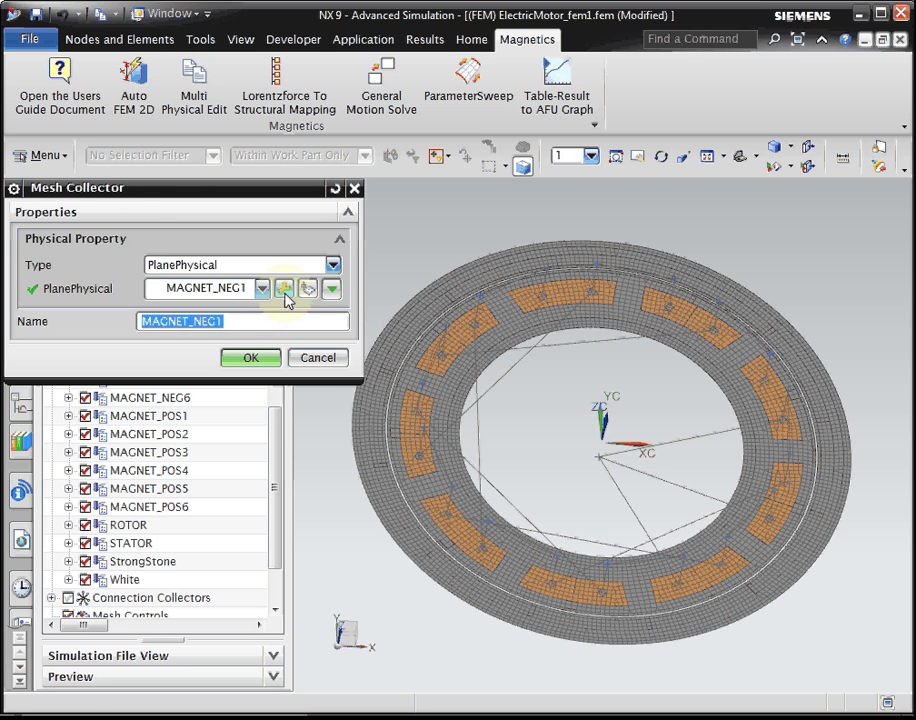
{"action": "left_click", "coordinate": [284, 288]}
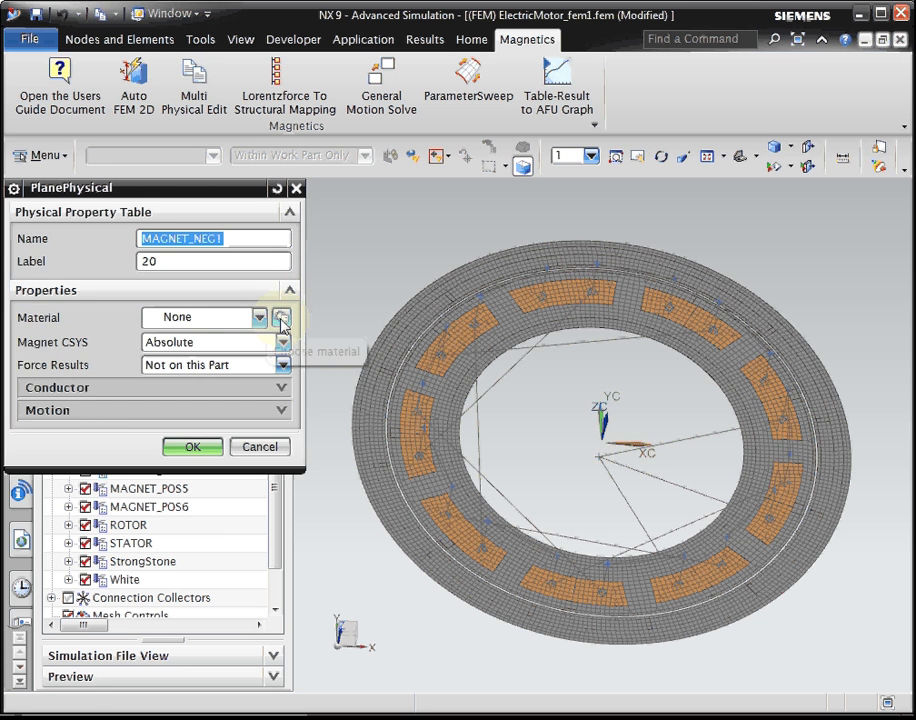
{"action": "left_click", "coordinate": [281, 318]}
{"action": "left_click", "coordinate": [165, 320]}
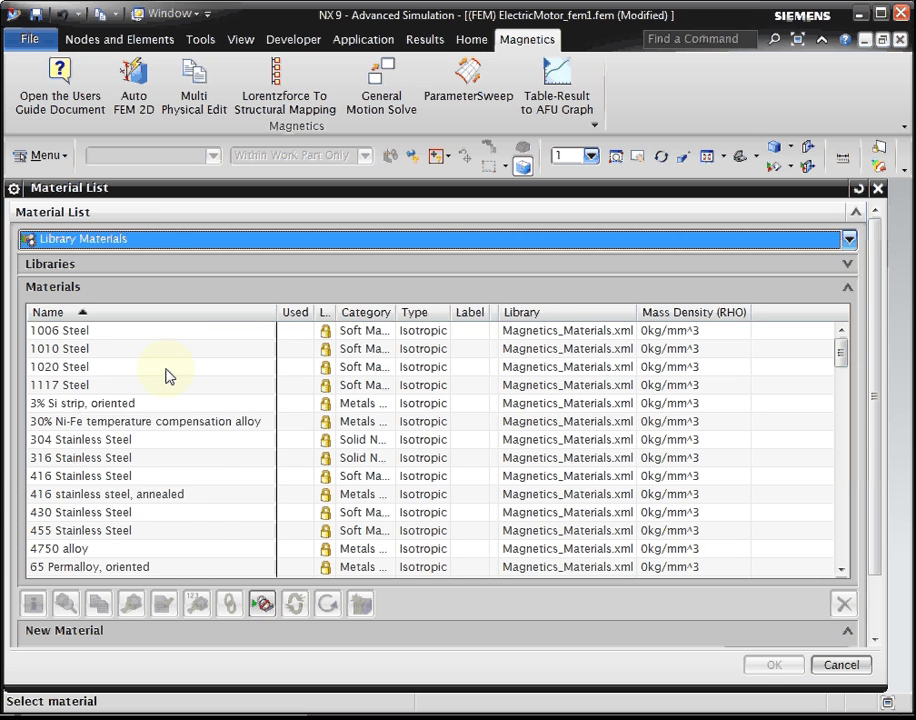
{"action": "scroll", "coordinate": [198, 466], "scroll_direction": "down", "scroll_amount": 7}
{"action": "scroll", "coordinate": [175, 440], "scroll_direction": "down", "scroll_amount": 11}
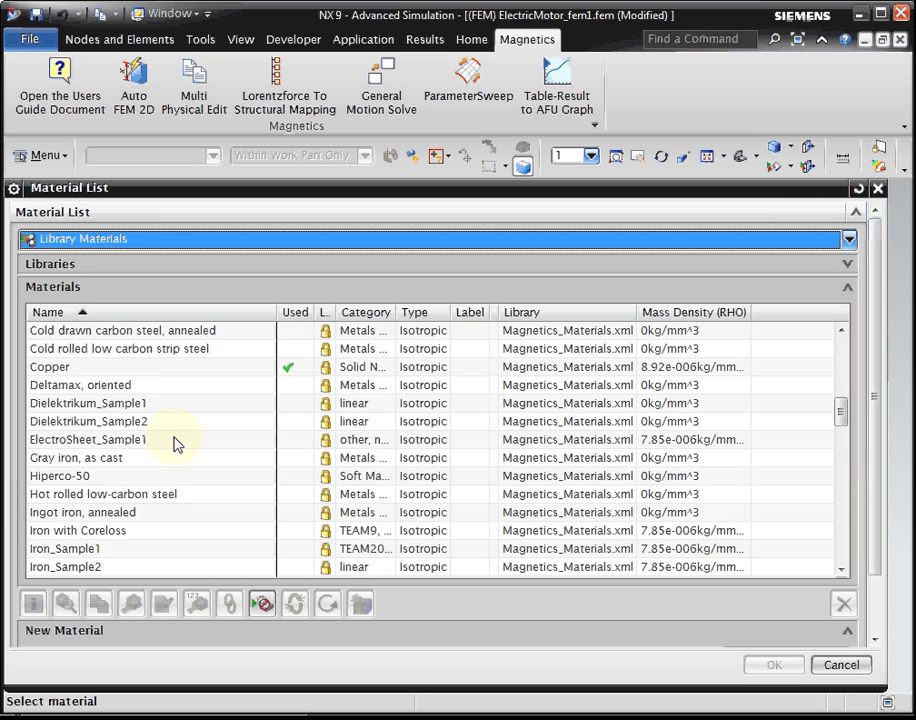
{"action": "scroll", "coordinate": [158, 442], "scroll_direction": "down", "scroll_amount": 2}
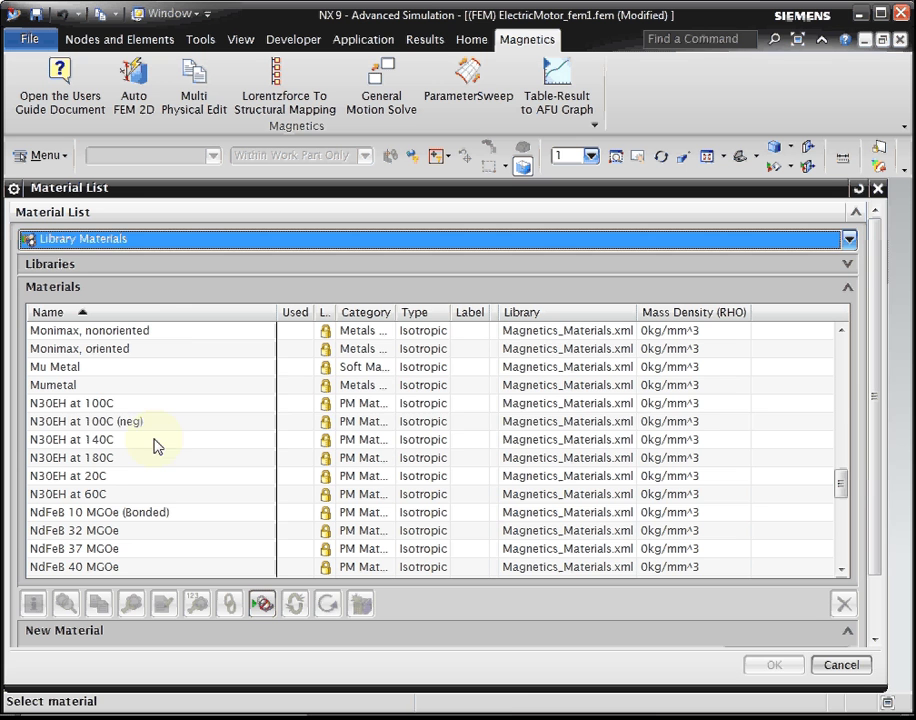
{"action": "left_click", "coordinate": [92, 422]}
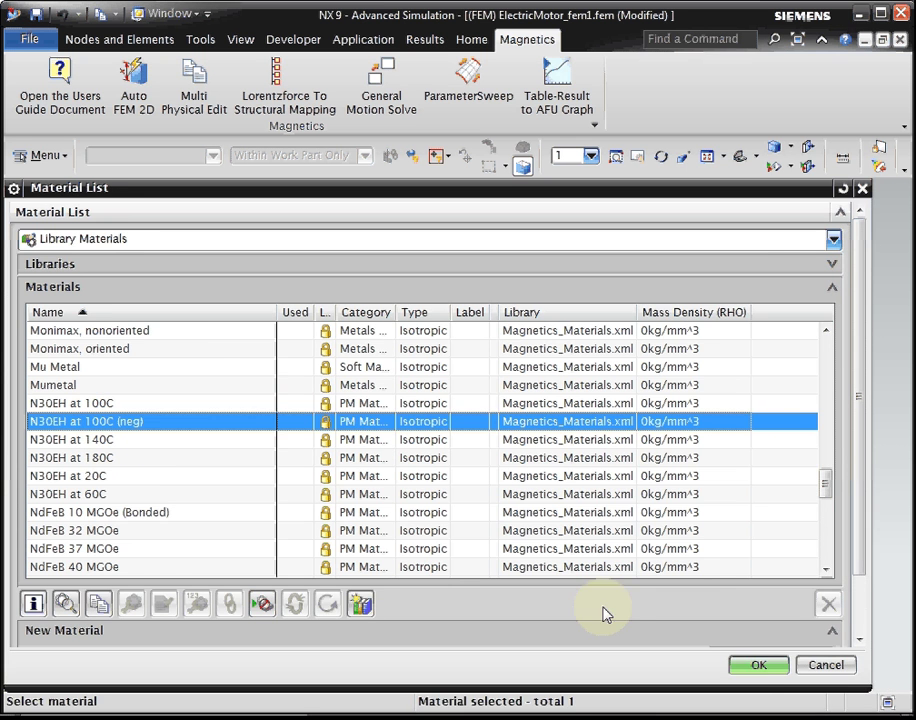
{"action": "left_click", "coordinate": [756, 665]}
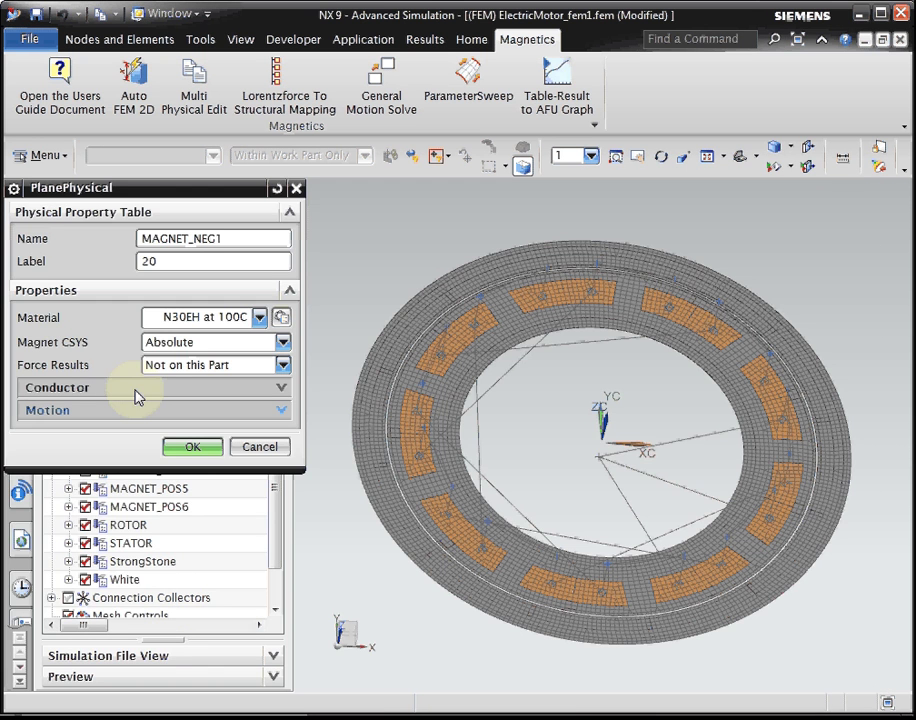
- Give the magnet a Cylindrical CSYS, choose its orientation, and set movability to Part can Move
{"action": "left_click", "coordinate": [170, 343]}
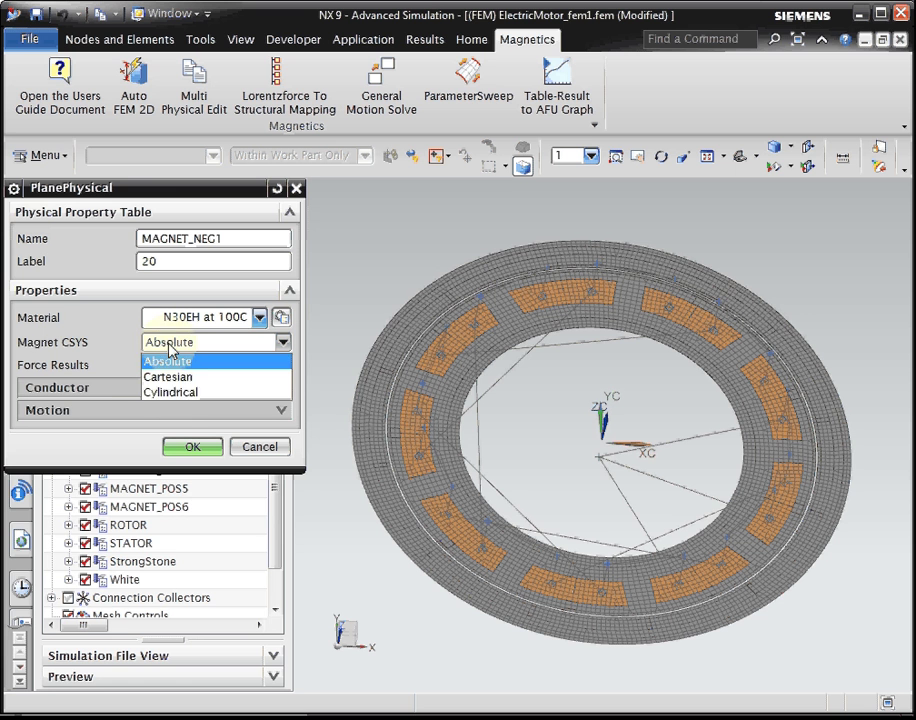
{"action": "left_click", "coordinate": [174, 398]}
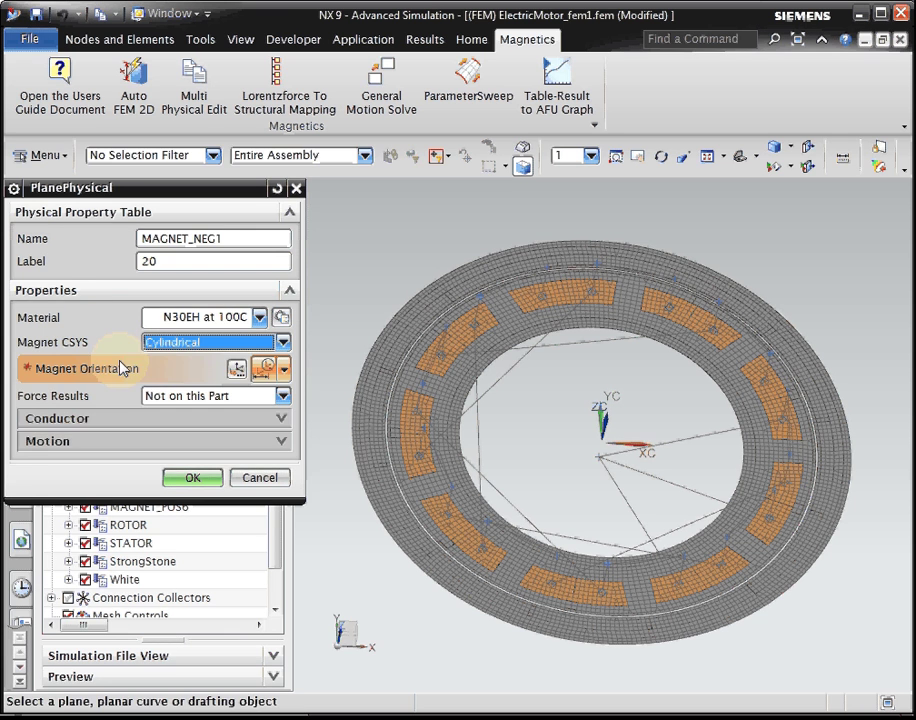
{"action": "left_click", "coordinate": [285, 378]}
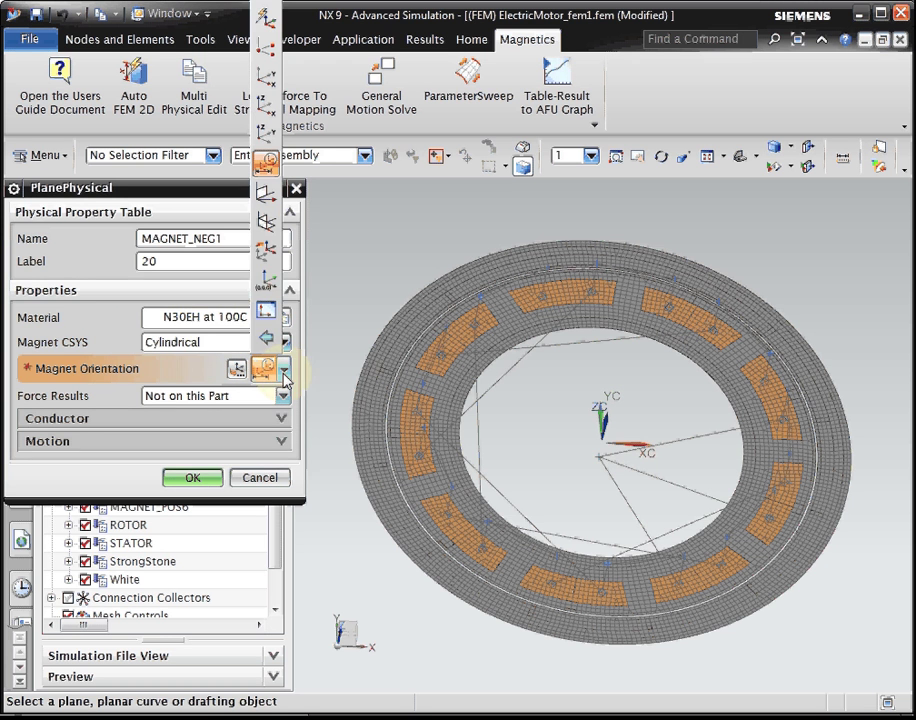
{"action": "left_click", "coordinate": [268, 290]}
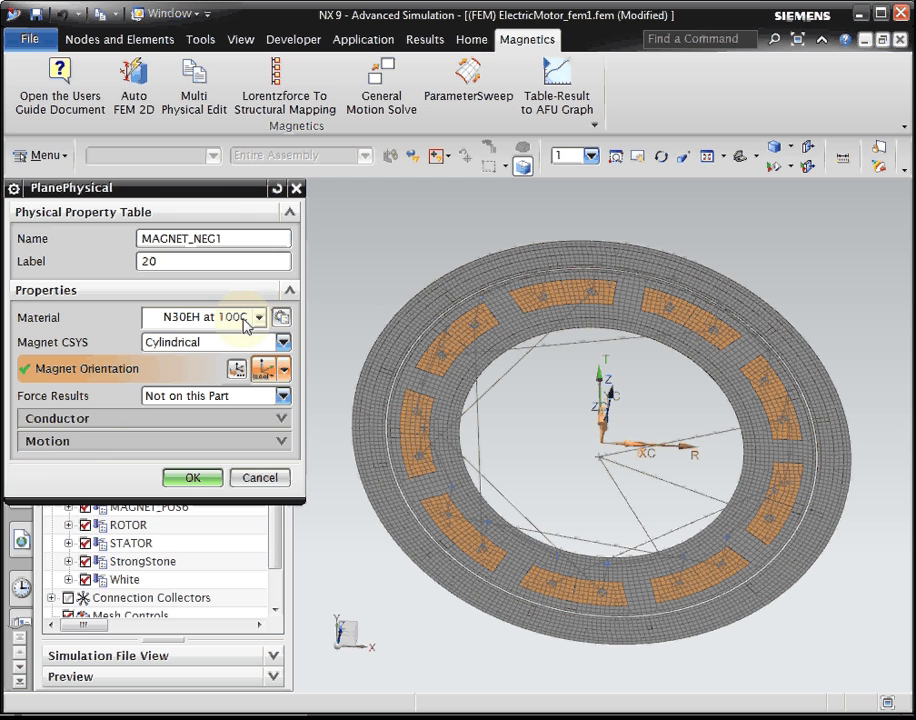
{"action": "left_click", "coordinate": [65, 443]}
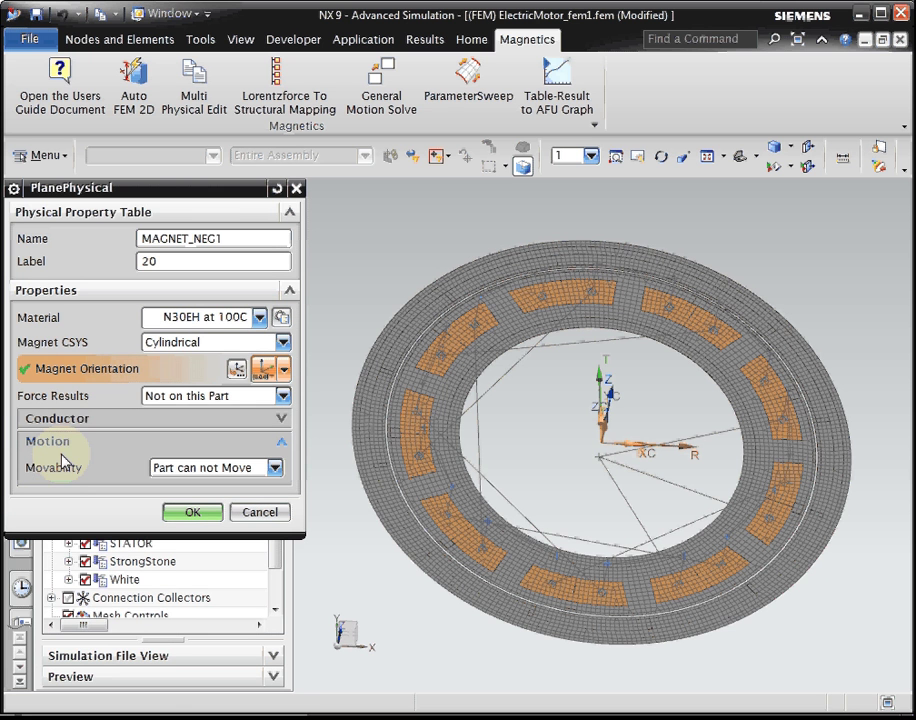
{"action": "left_click", "coordinate": [212, 467]}
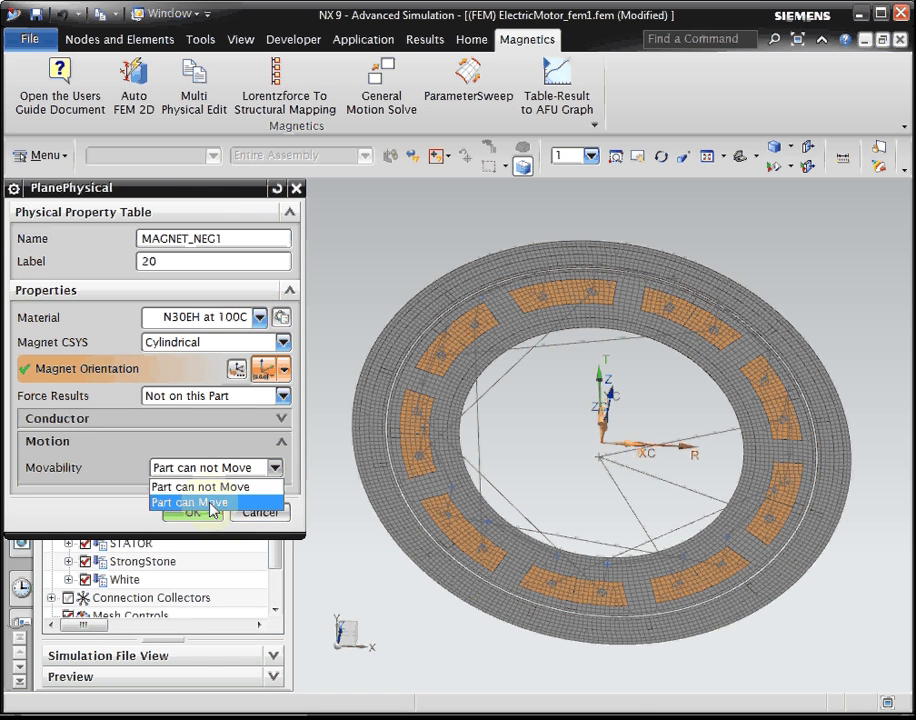
{"action": "left_click", "coordinate": [194, 502]}
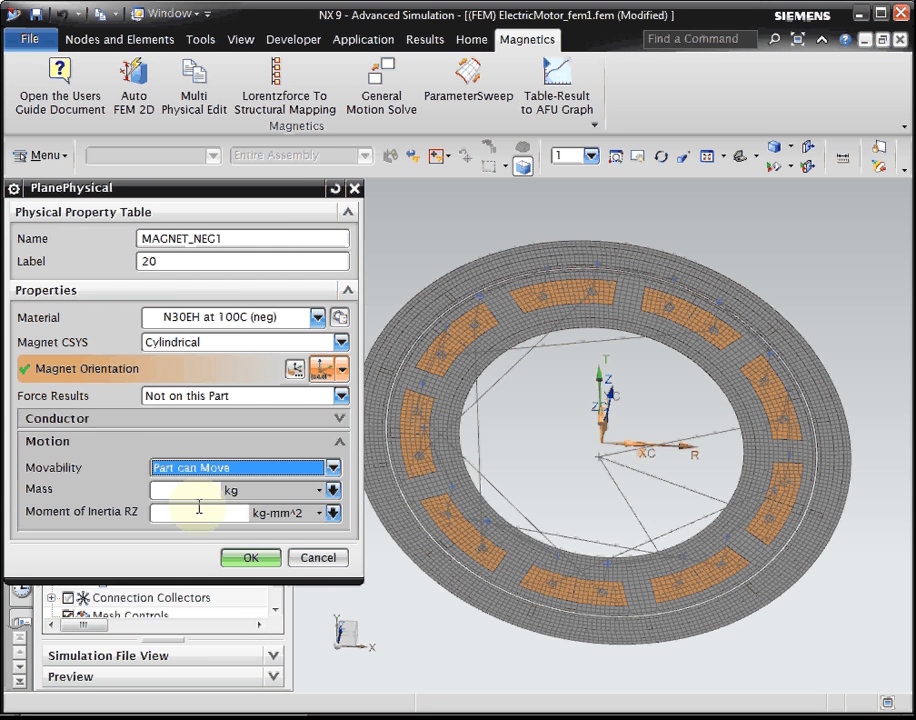
{"action": "left_click", "coordinate": [245, 560]}
{"action": "left_click", "coordinate": [245, 560]}
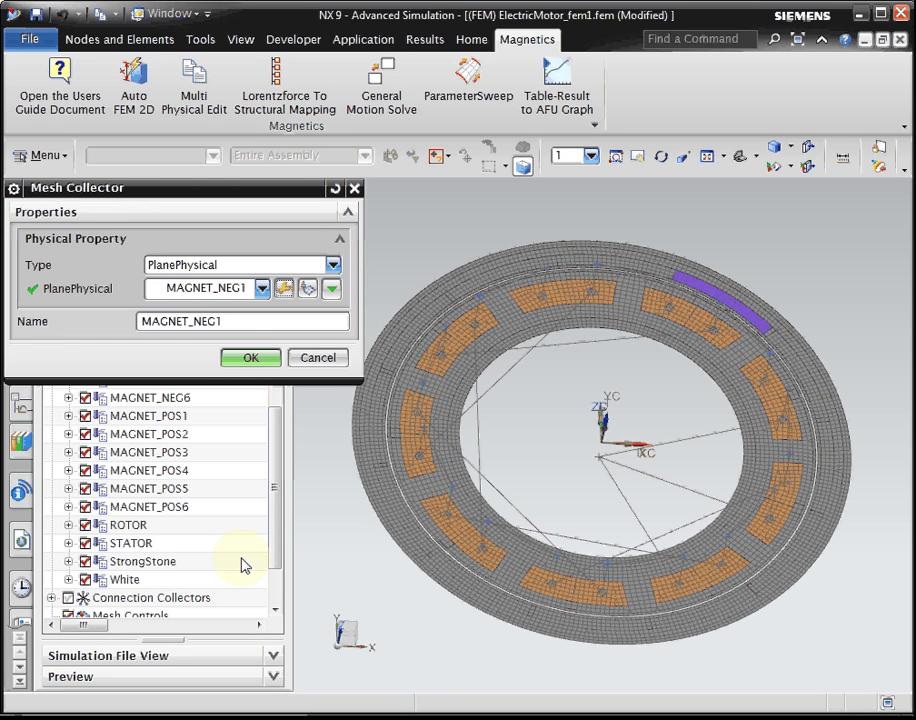
{"action": "left_click", "coordinate": [249, 360]}
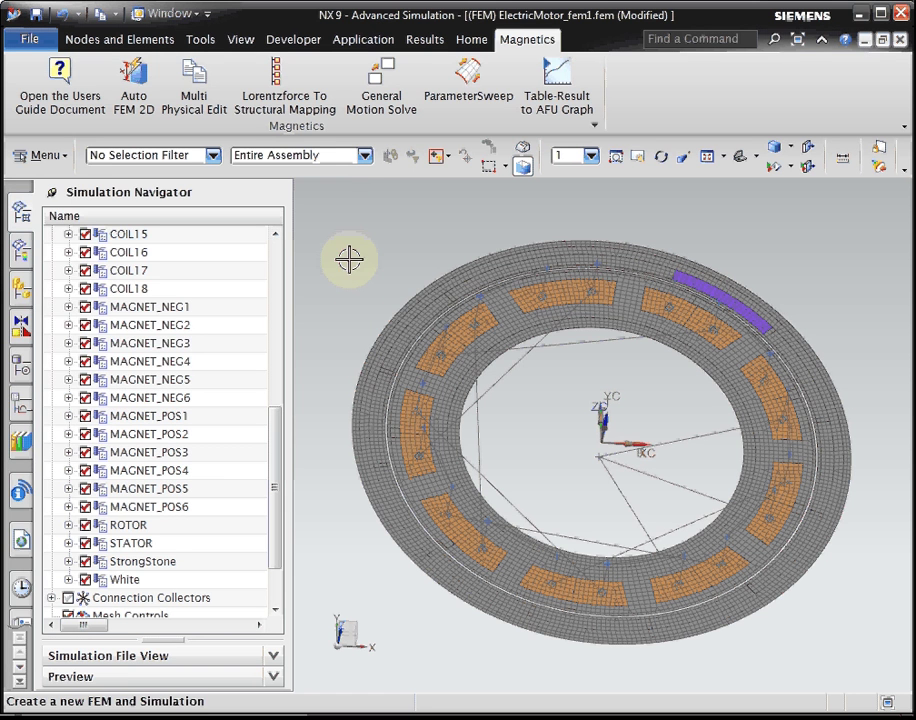
- Use Multi Physical Edit to copy MAGNET_NEG1's properties to every physical matching the MAGNET filter
{"action": "left_click", "coordinate": [193, 97]}
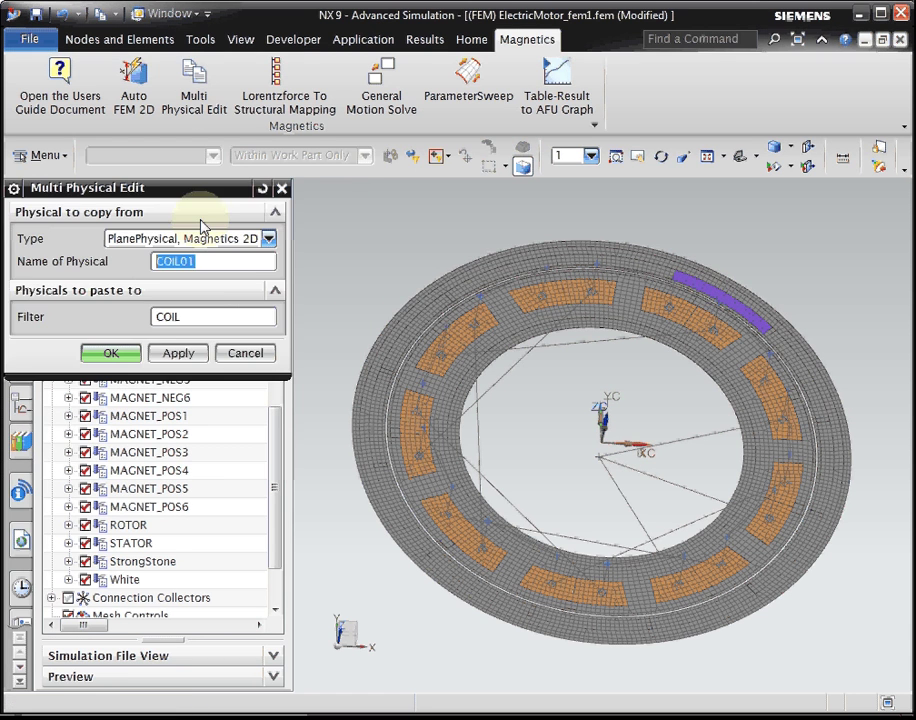
{"action": "type", "text": "MAGNET_NEG1"}
{"action": "double_click", "coordinate": [229, 317]}
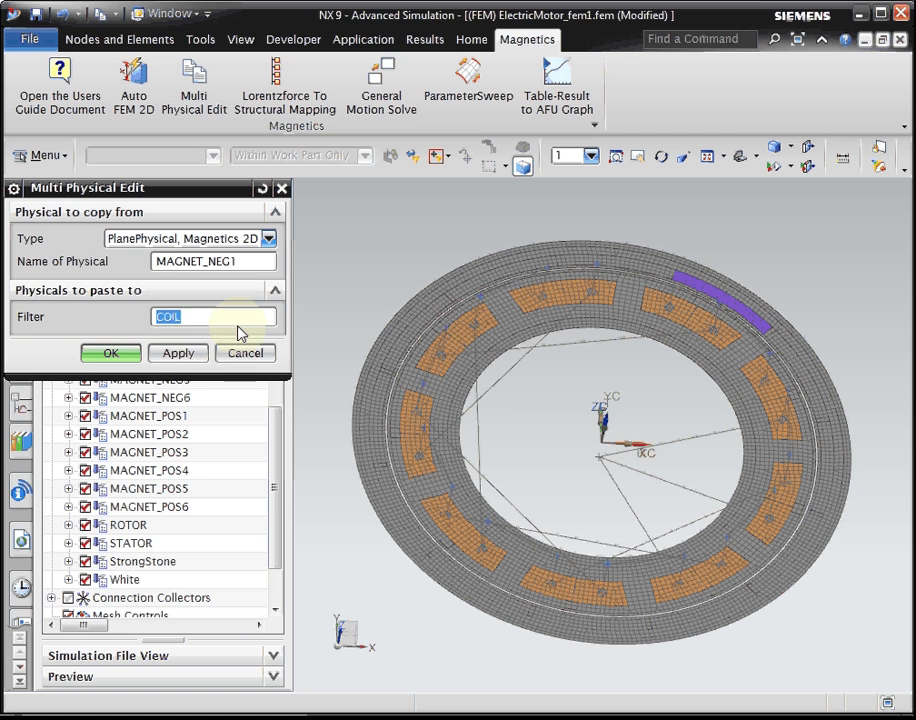
{"action": "type", "text": "MAGNET_NEG1"}
{"action": "key", "text": "BackSpace"}
{"action": "key", "text": "BackSpace"}
{"action": "key", "text": "BackSpace"}
{"action": "key", "text": "BackSpace"}
{"action": "key", "text": "BackSpace"}
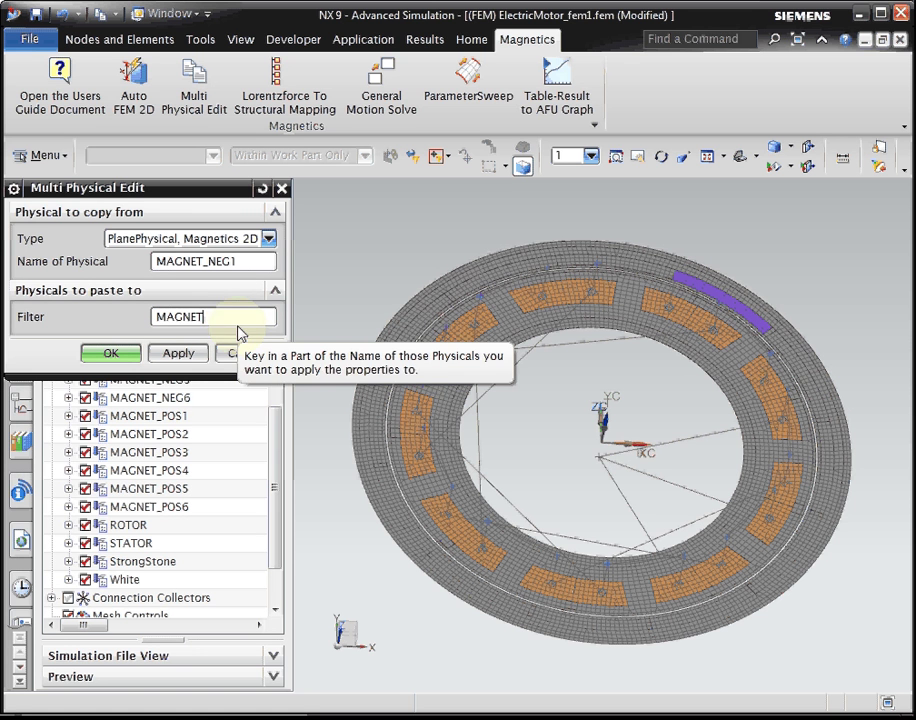
{"action": "left_click", "coordinate": [112, 355]}
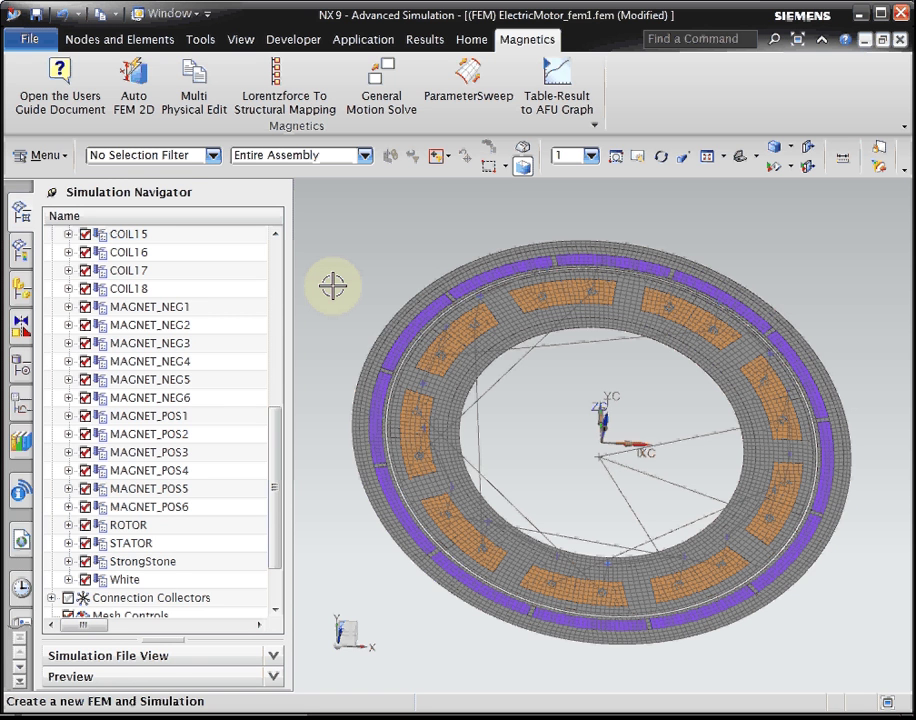
- Pick N30EH at 100C from the material library for MAGNET_POS1's plane physical and confirm the property table
{"action": "left_click", "coordinate": [150, 417]}
{"action": "double_click", "coordinate": [145, 418]}
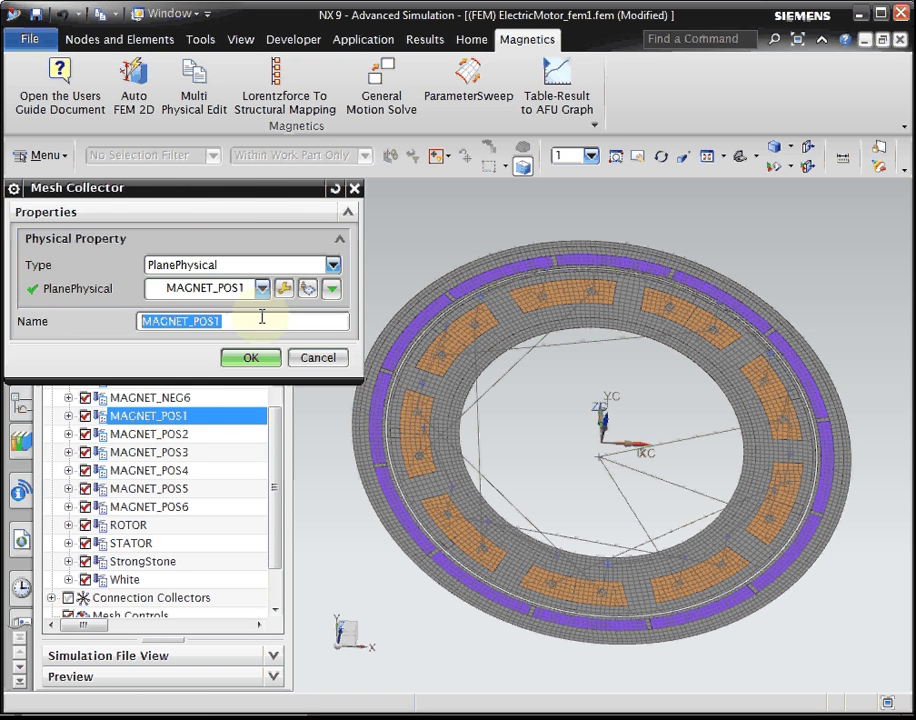
{"action": "left_click", "coordinate": [284, 288]}
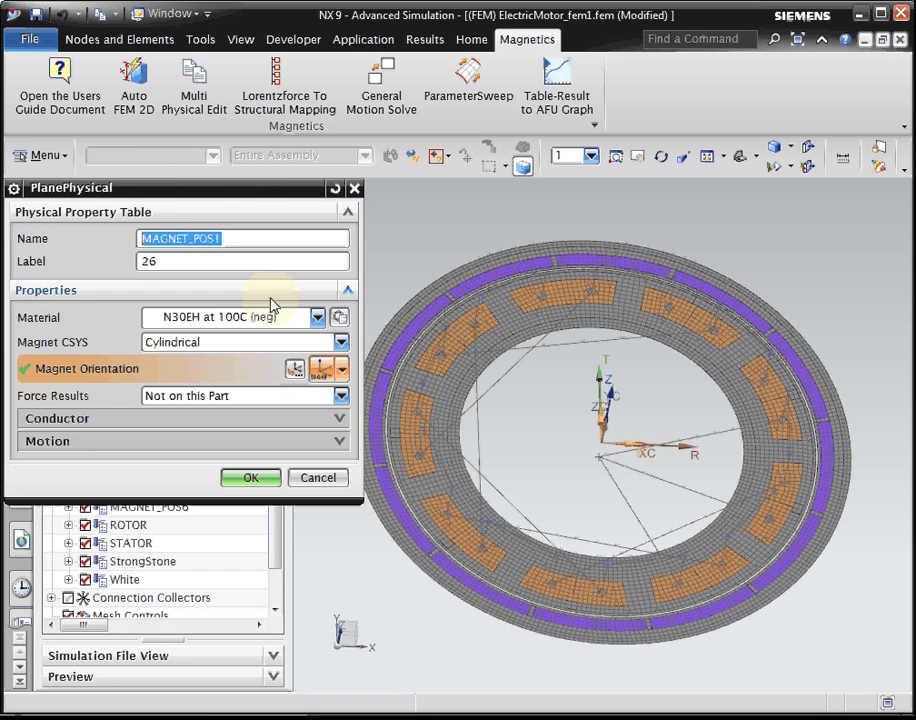
{"action": "left_click", "coordinate": [340, 317]}
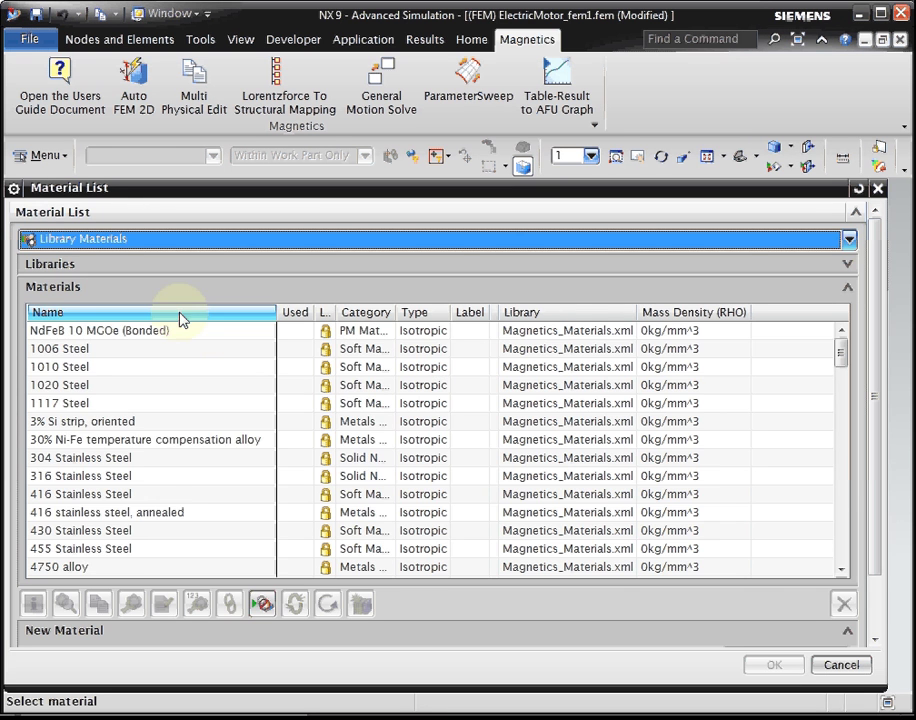
{"action": "left_click", "coordinate": [180, 318]}
{"action": "scroll", "coordinate": [147, 474], "scroll_direction": "down", "scroll_amount": 6}
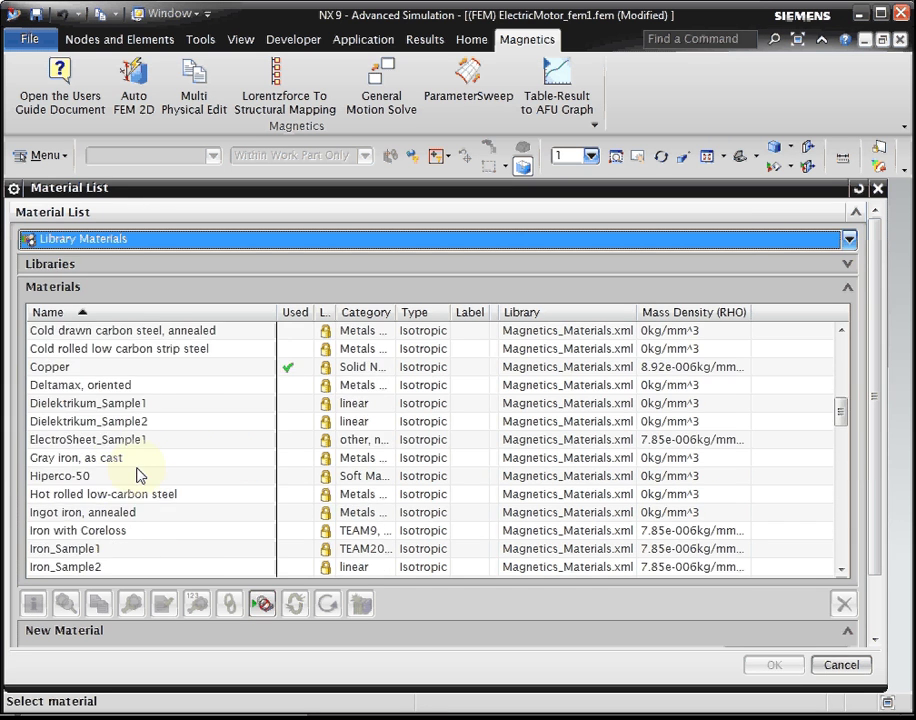
{"action": "scroll", "coordinate": [137, 475], "scroll_direction": "down", "scroll_amount": 3}
{"action": "scroll", "coordinate": [82, 420], "scroll_direction": "down", "scroll_amount": 4}
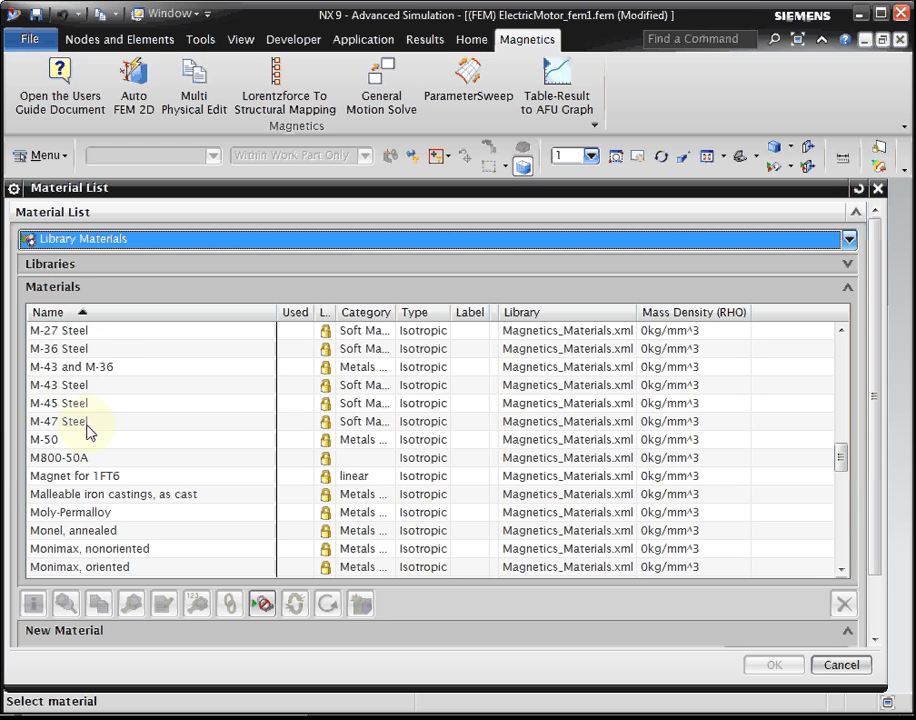
{"action": "scroll", "coordinate": [80, 494], "scroll_direction": "down", "scroll_amount": 3}
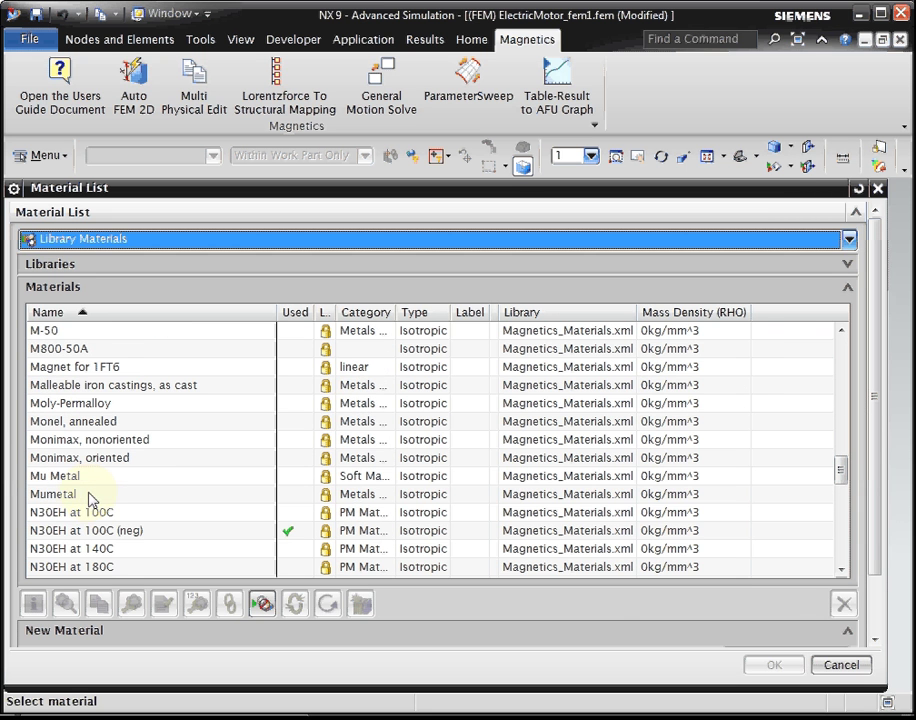
{"action": "left_click", "coordinate": [84, 513]}
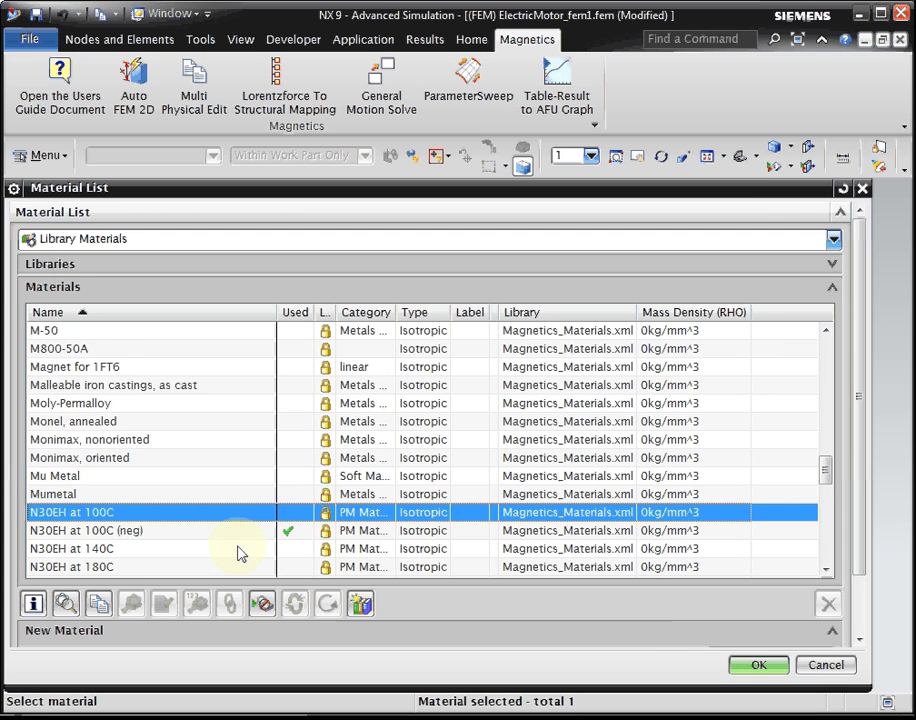
{"action": "left_click", "coordinate": [758, 666]}
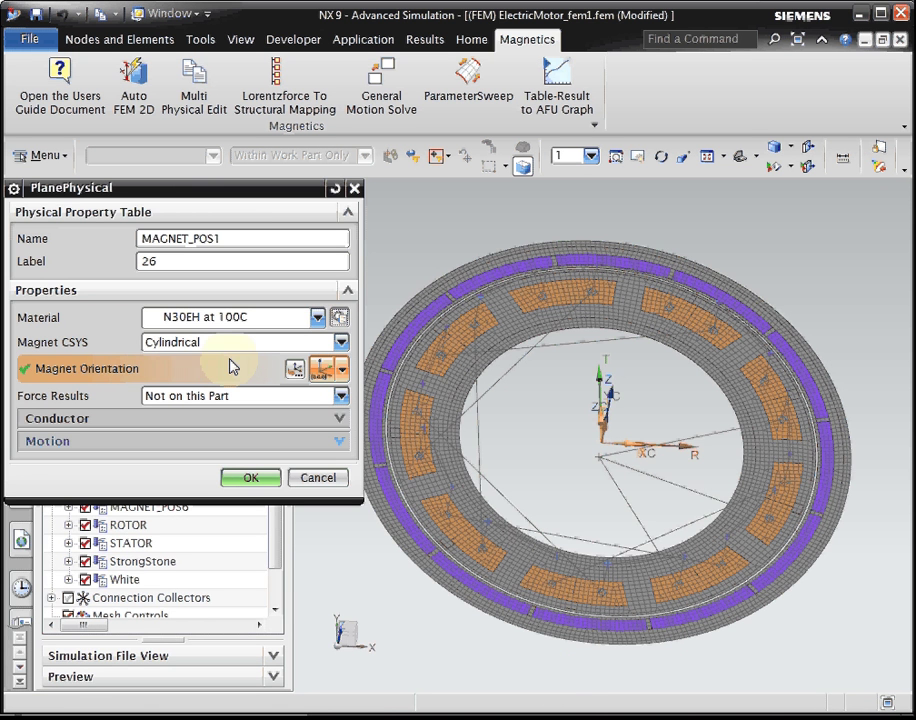
{"action": "double_click", "coordinate": [192, 238]}
{"action": "key", "text": "ctrl+c"}
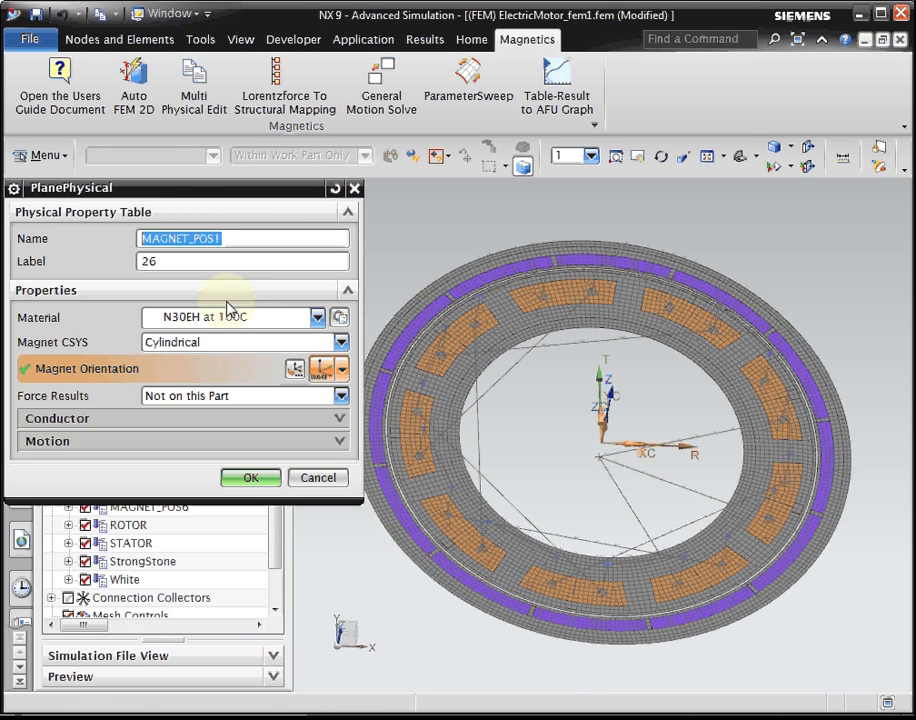
{"action": "left_click", "coordinate": [254, 481]}
- Confirm MAGNET_POS1's collector, then copy its properties via Multi Physical Edit to all physicals matching MAGNET_POS
{"action": "left_click", "coordinate": [250, 359]}
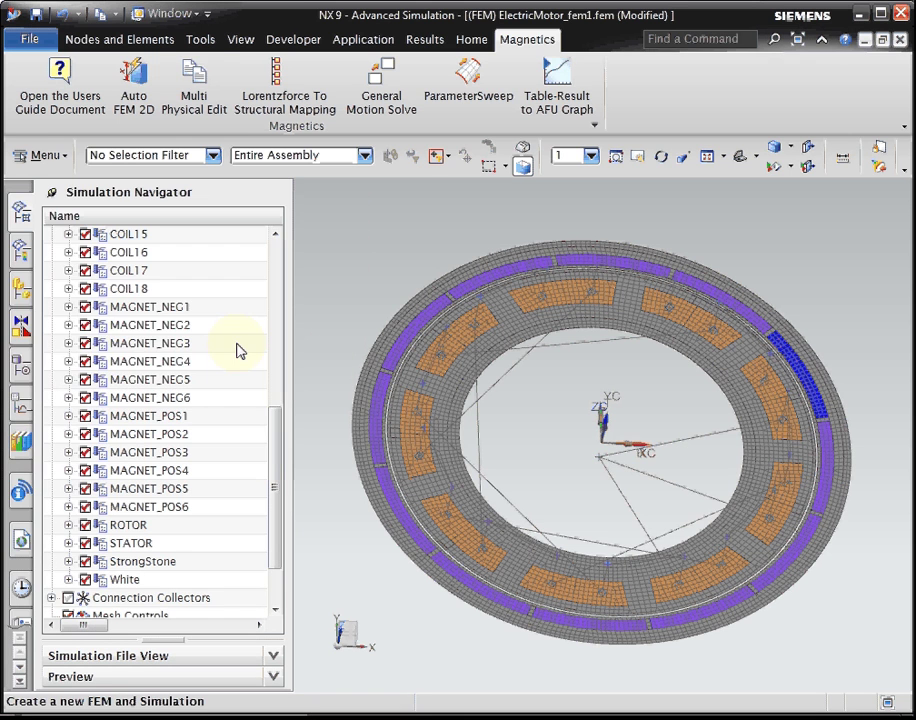
{"action": "left_click", "coordinate": [194, 101]}
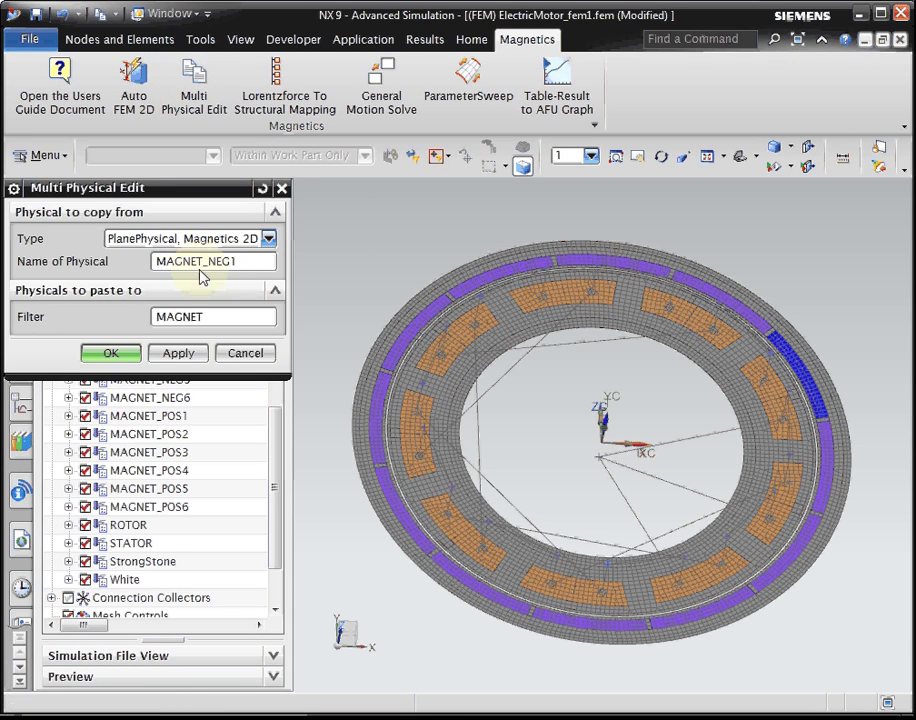
{"action": "double_click", "coordinate": [205, 260]}
{"action": "key", "text": "ctrl+v"}
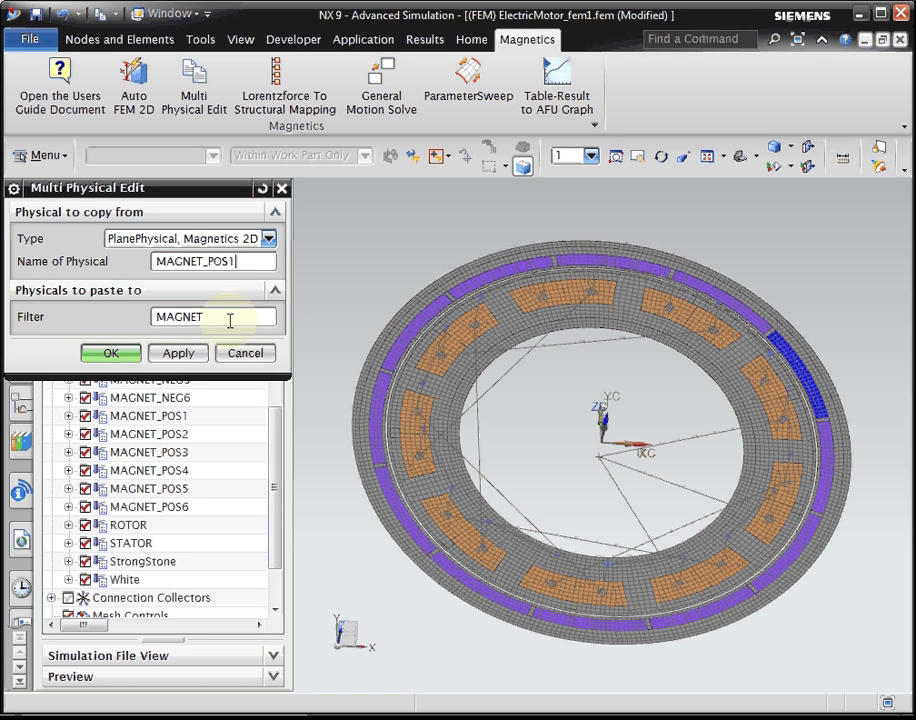
{"action": "double_click", "coordinate": [231, 317]}
{"action": "key", "text": "ctrl+v"}
{"action": "key", "text": "BackSpace"}
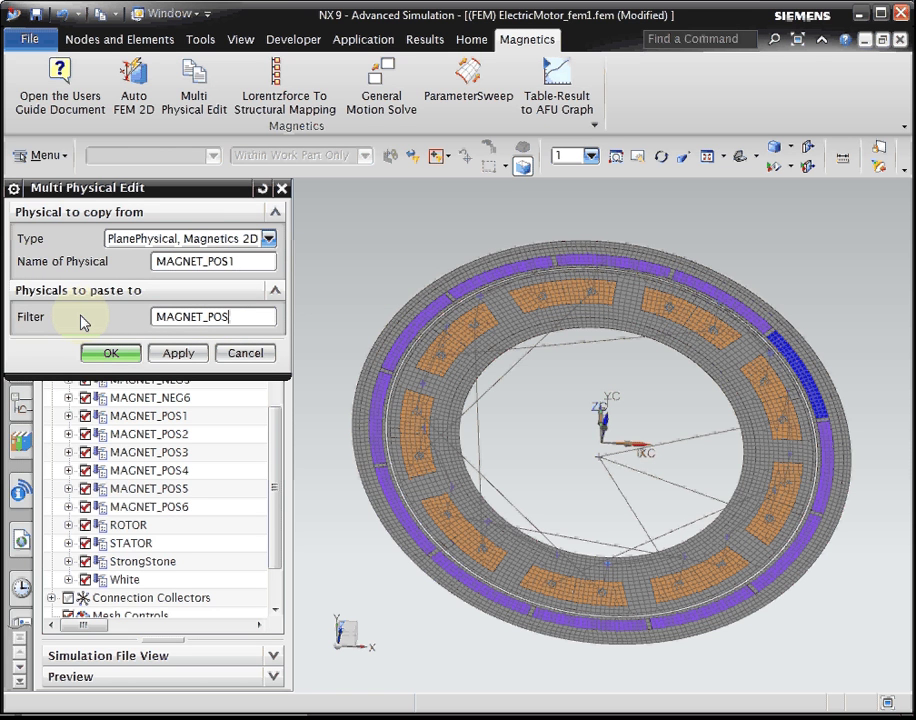
{"action": "left_click", "coordinate": [113, 355]}
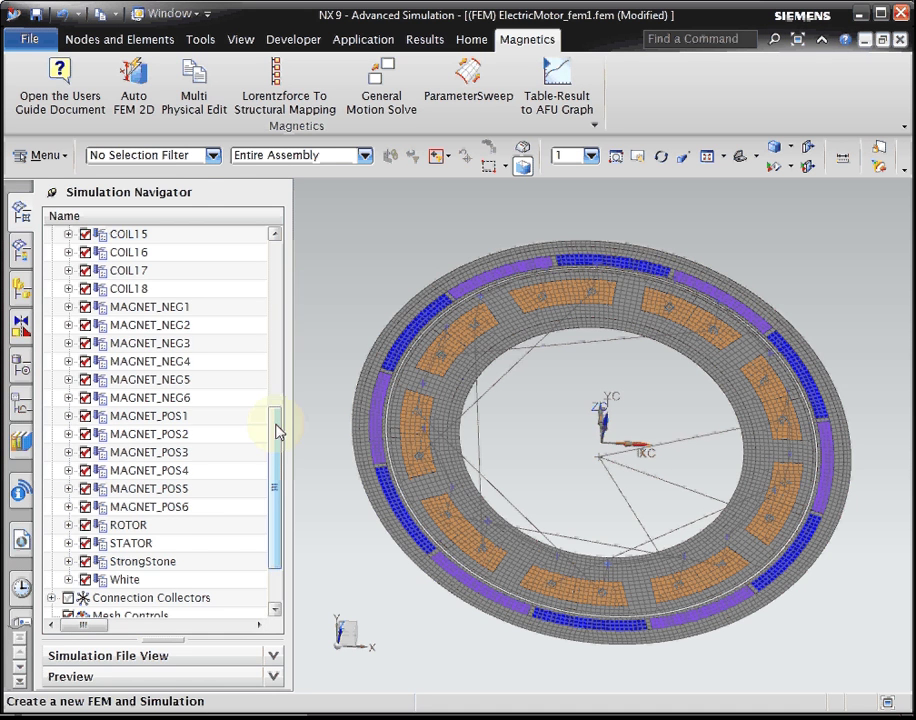
- Open the ROTOR mesh collector and edit its plane physical property
{"action": "scroll", "coordinate": [277, 450], "scroll_direction": "down", "scroll_amount": 1}
{"action": "scroll", "coordinate": [277, 460], "scroll_direction": "down", "scroll_amount": 1}
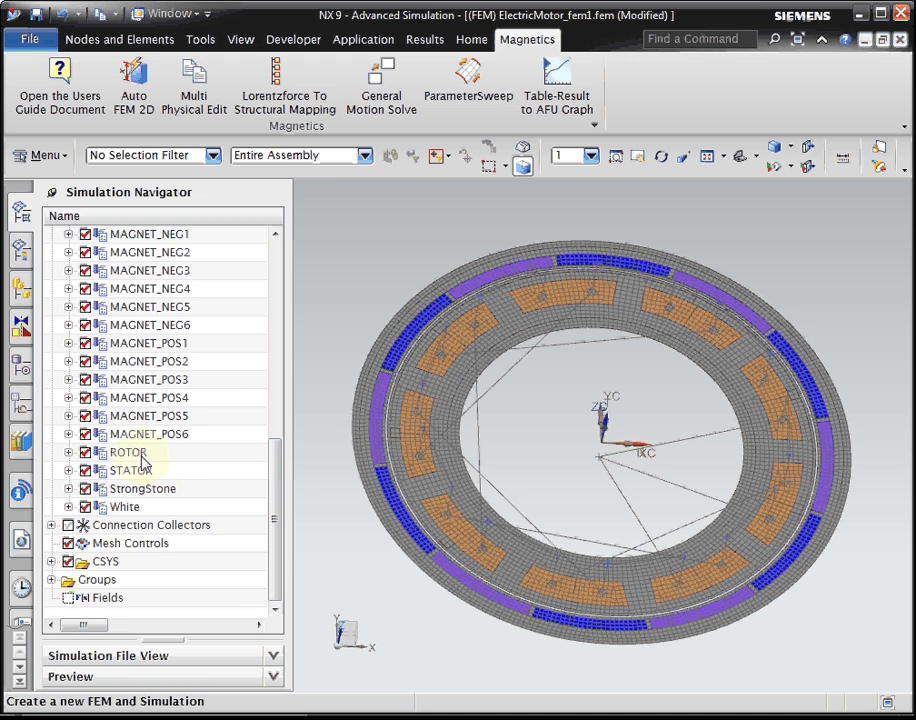
{"action": "left_click", "coordinate": [138, 454]}
{"action": "double_click", "coordinate": [138, 455]}
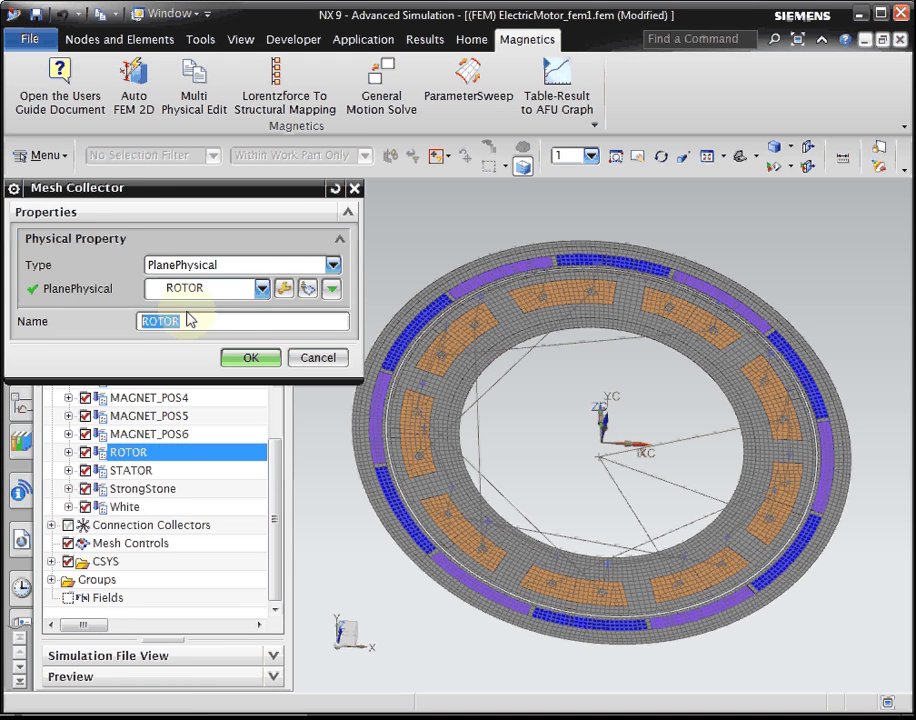
{"action": "left_click", "coordinate": [285, 290]}
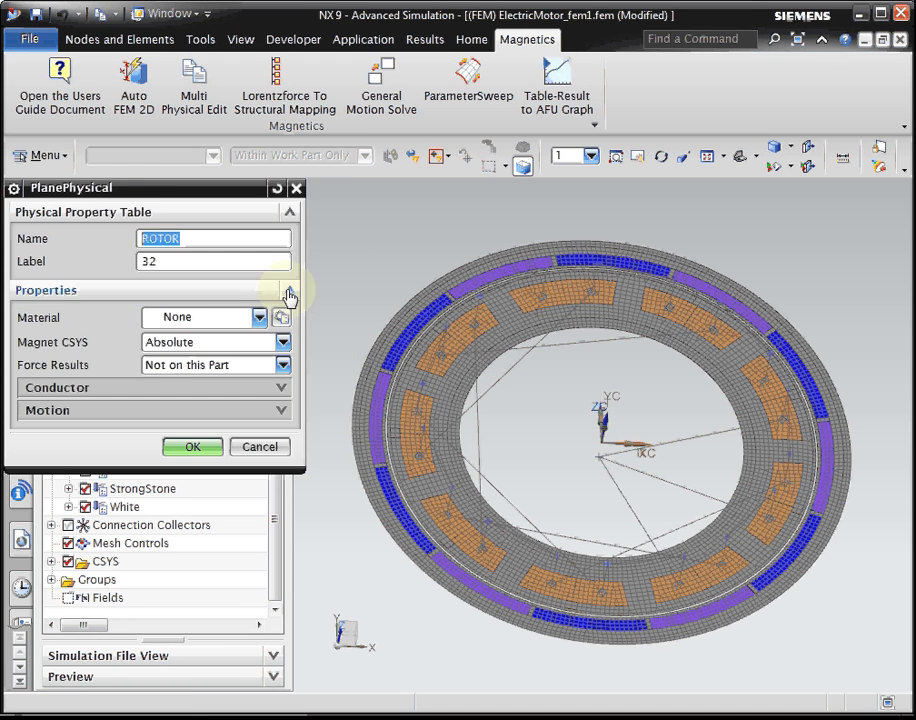
- Sort the library material list by name and select ElectroSheet_Sample1
{"action": "left_click", "coordinate": [281, 318]}
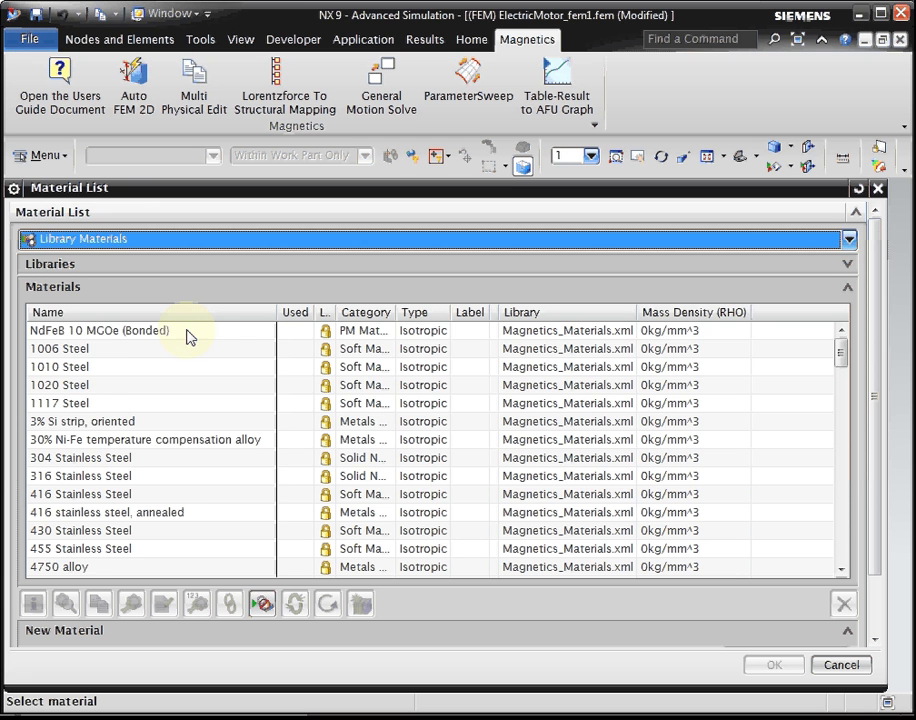
{"action": "left_click", "coordinate": [96, 312]}
{"action": "scroll", "coordinate": [120, 428], "scroll_direction": "down", "scroll_amount": 8}
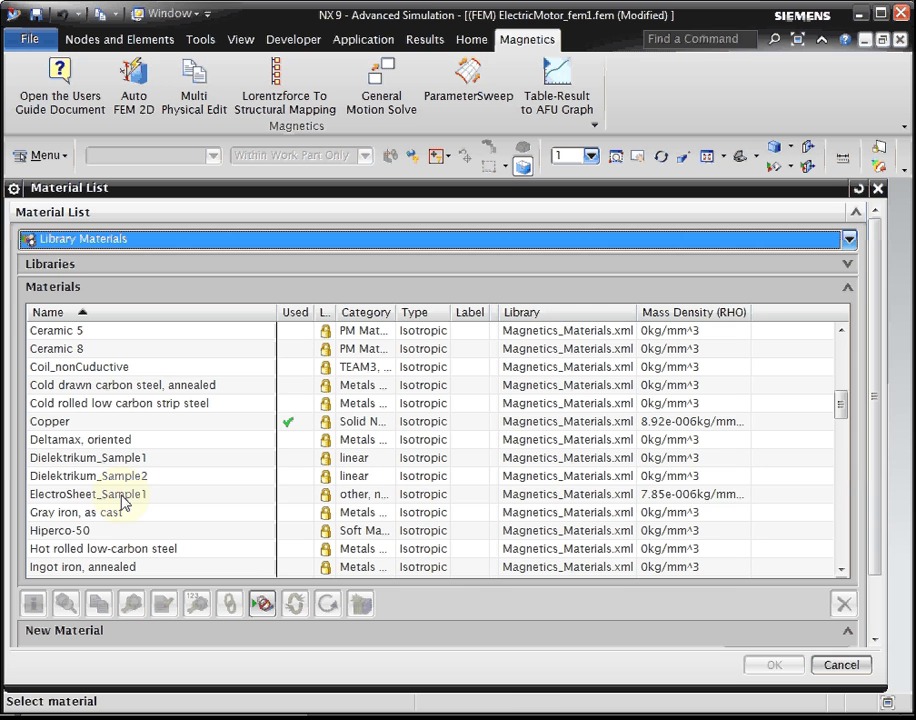
{"action": "left_click", "coordinate": [88, 497]}
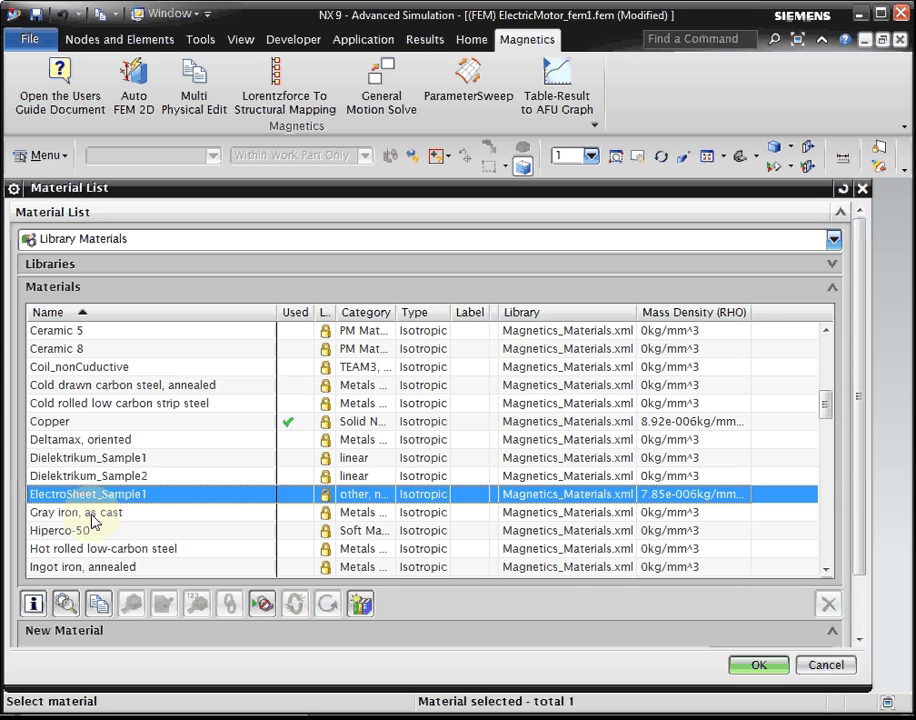
- Inspect ElectroSheet_Sample1 and view its nonlinear B-H curve under the Magnetical properties
{"action": "left_click", "coordinate": [66, 605]}
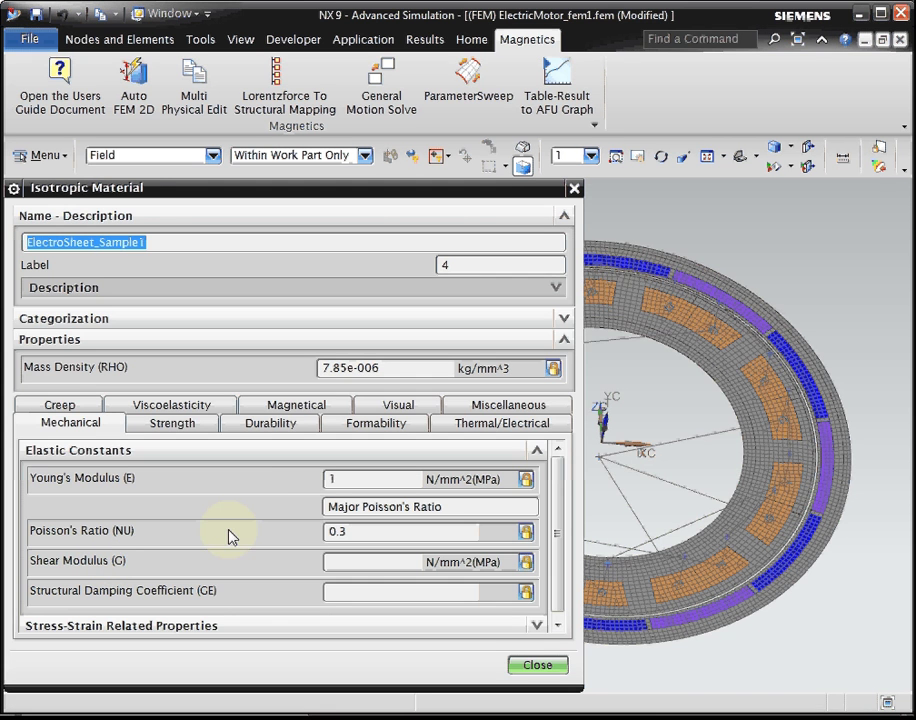
{"action": "left_click", "coordinate": [305, 412]}
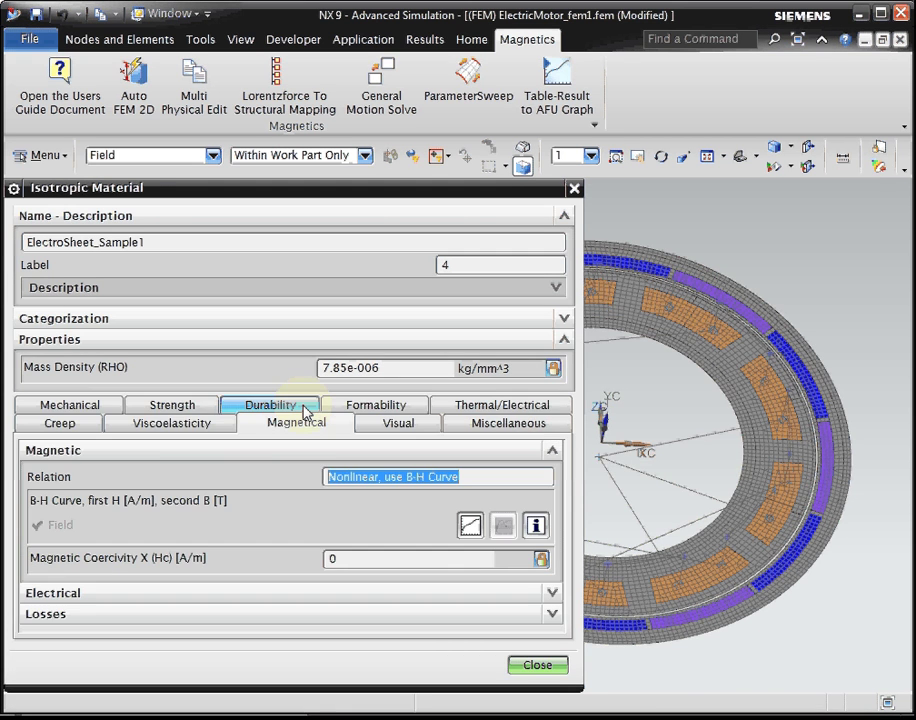
{"action": "left_click", "coordinate": [384, 477]}
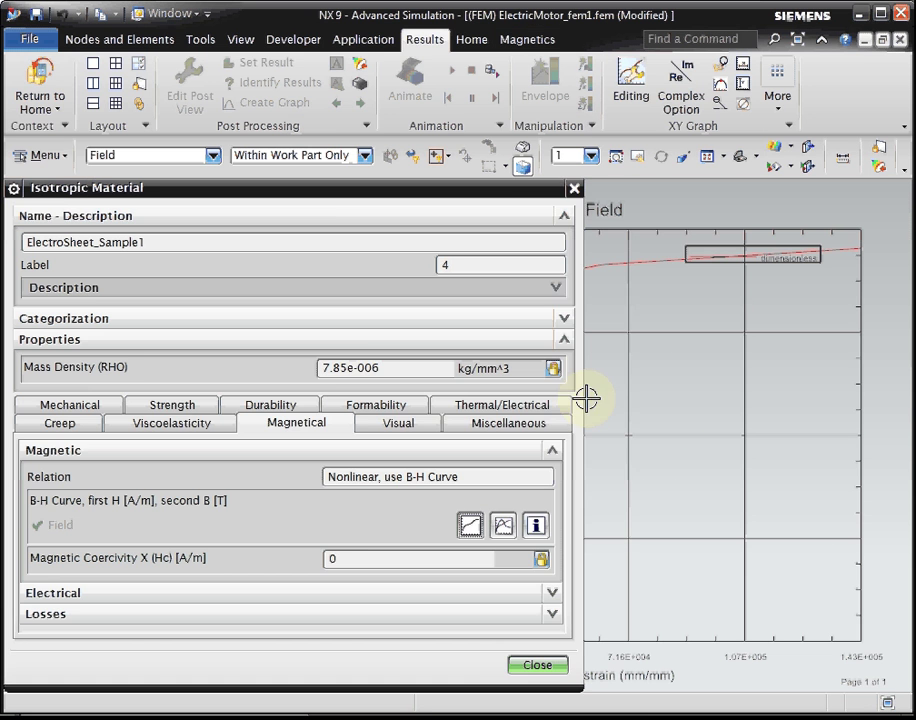
{"action": "left_click_drag", "start_coordinate": [585, 401], "coordinate": [344, 421]}
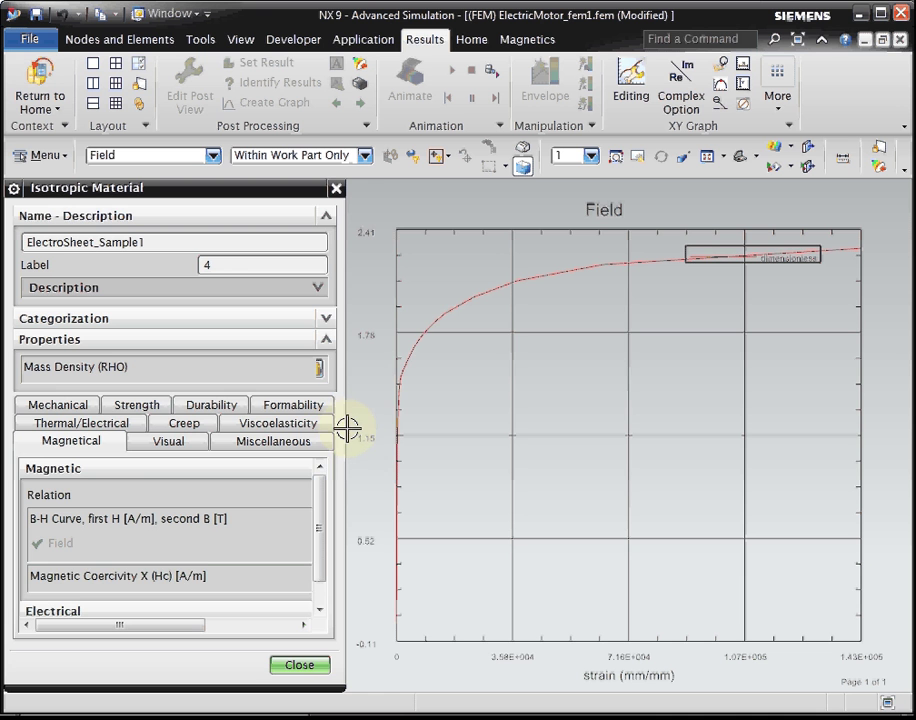
{"action": "left_click_drag", "start_coordinate": [346, 427], "coordinate": [592, 411]}
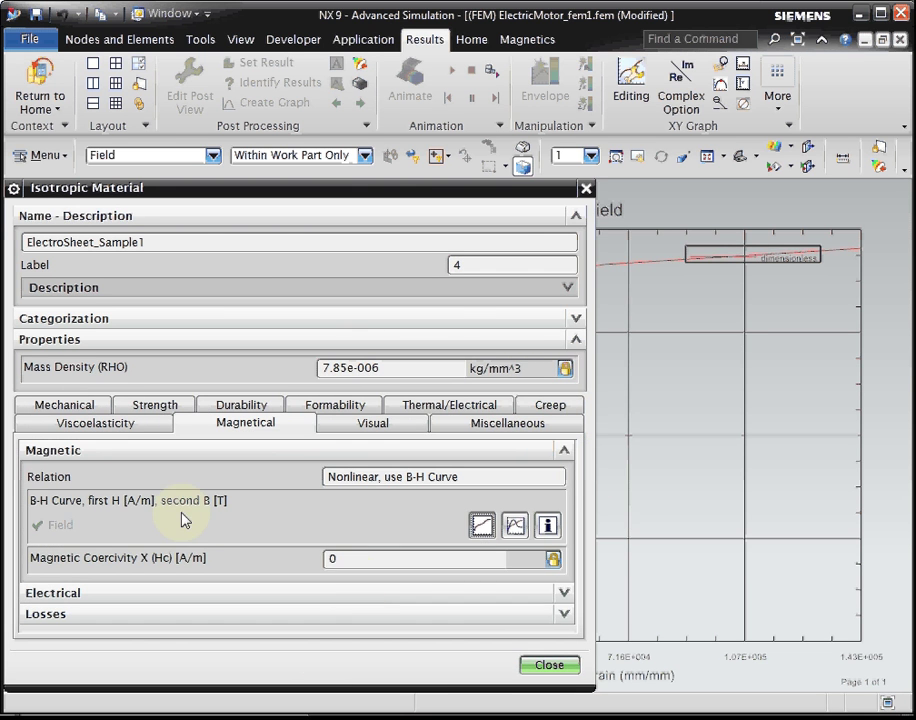
{"action": "left_click", "coordinate": [84, 458]}
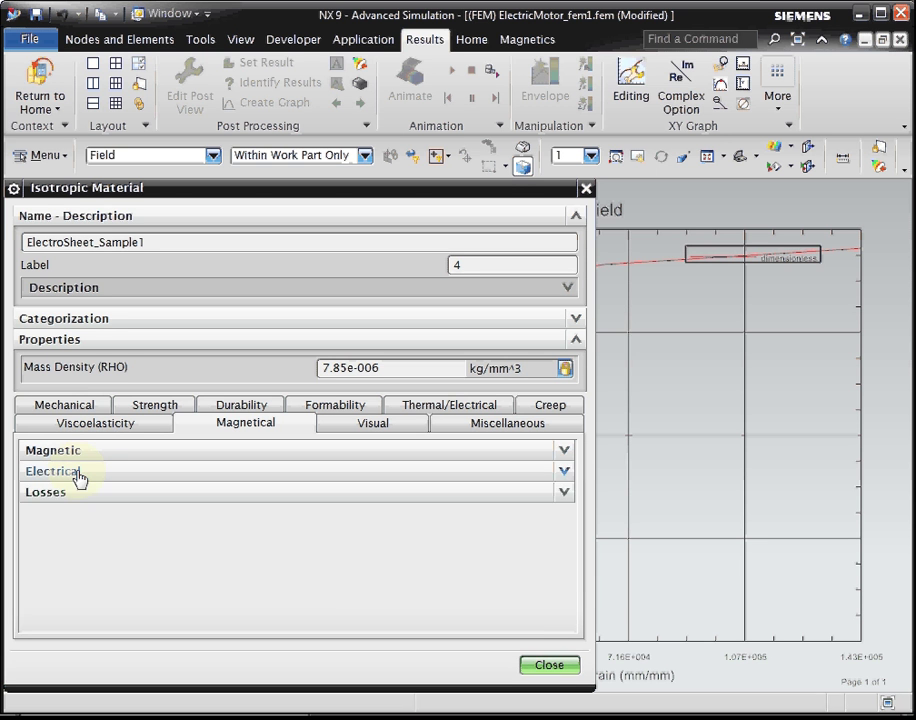
- Check the 0.1 S/m conductivity and Steinmetz Kh 150 loss values, then return to the list
{"action": "left_click", "coordinate": [78, 474]}
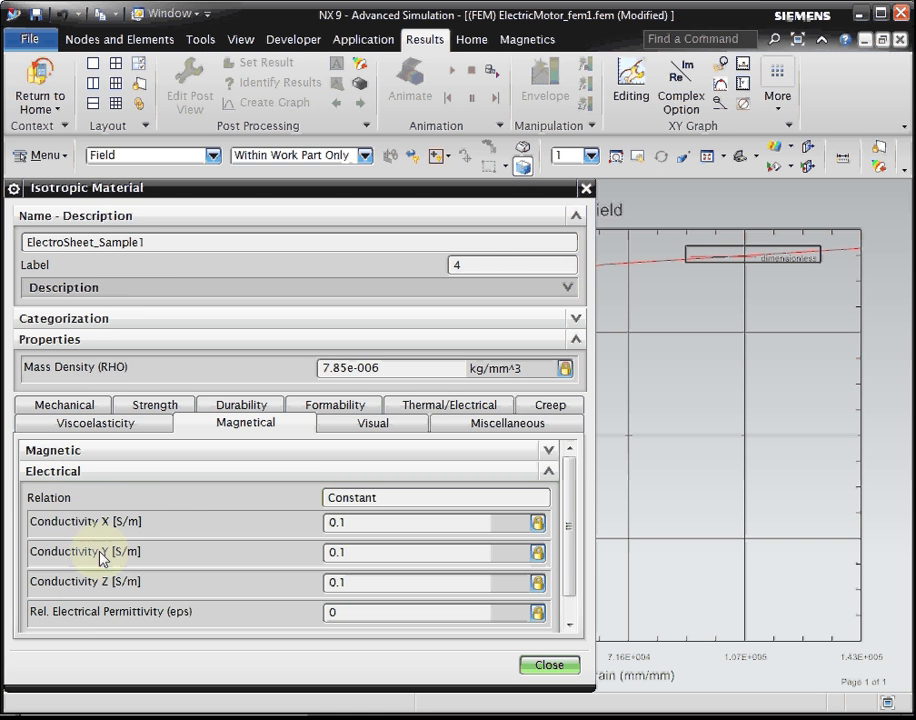
{"action": "left_click", "coordinate": [33, 471]}
{"action": "left_click", "coordinate": [66, 498]}
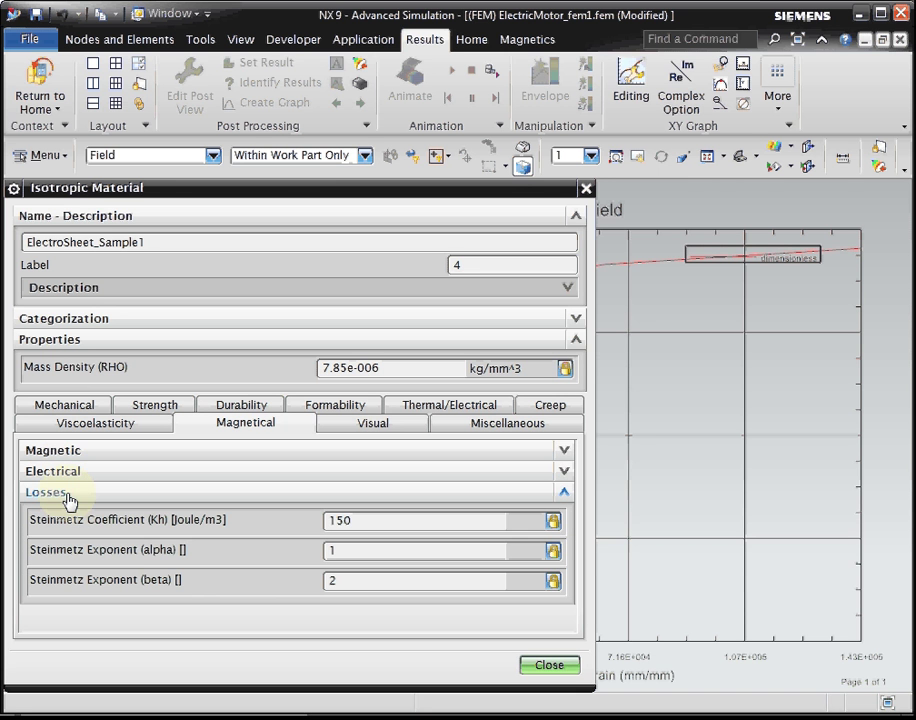
{"action": "left_click", "coordinate": [549, 665]}
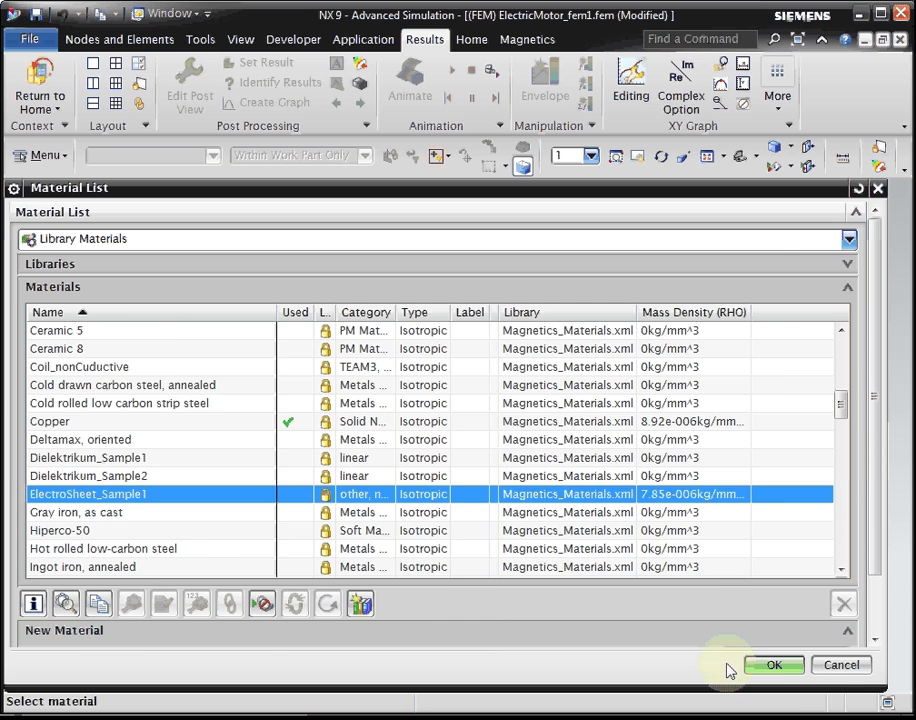
- Assign ElectroSheet_Sample1 to ROTOR, set Movability to Part can Move, and confirm its collector
{"action": "left_click", "coordinate": [773, 665]}
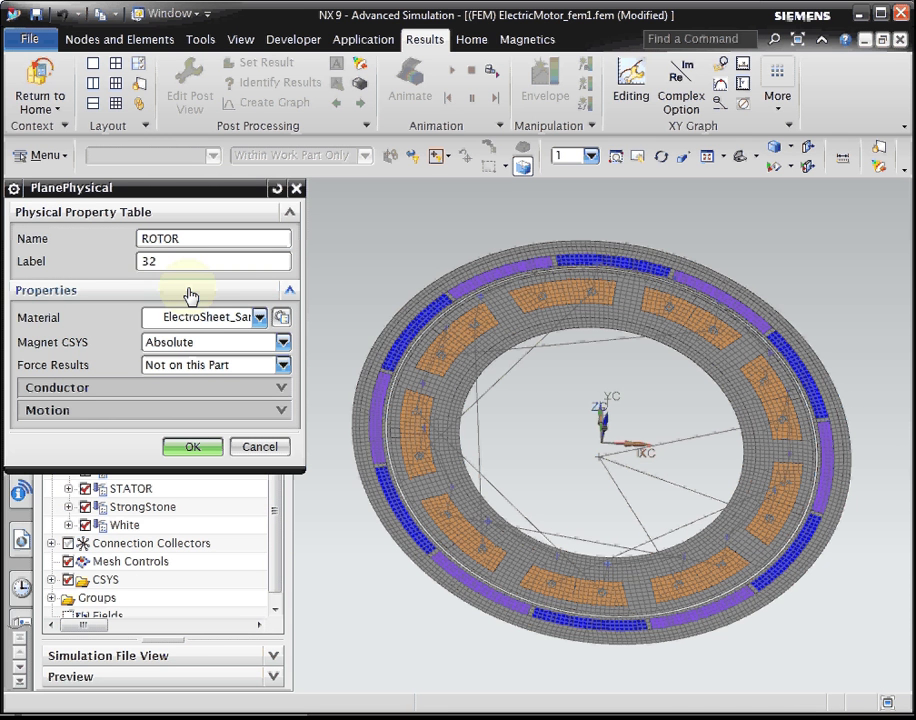
{"action": "left_click", "coordinate": [75, 414]}
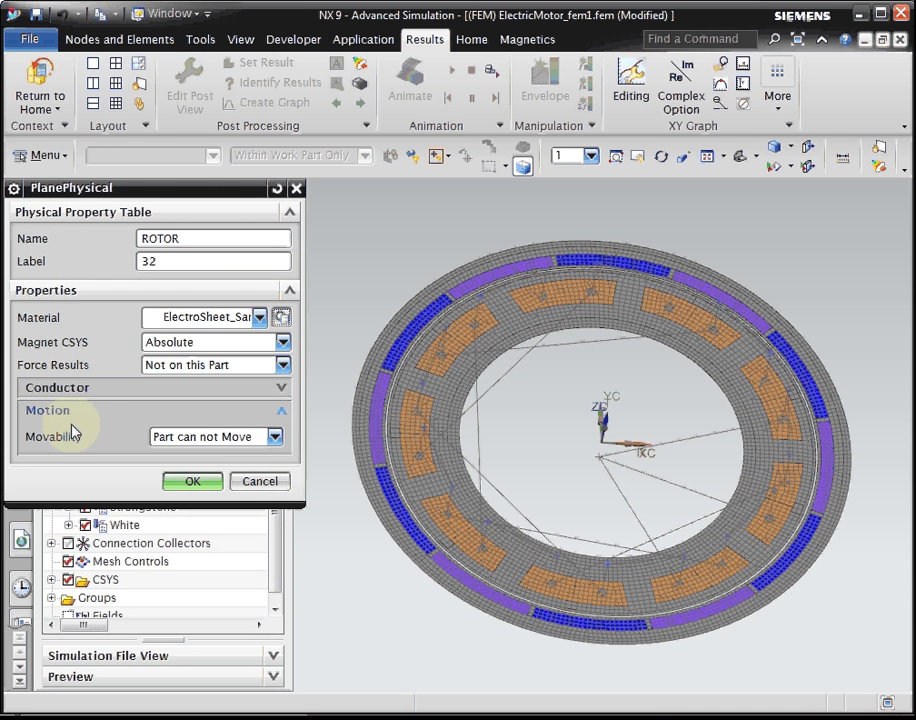
{"action": "left_click", "coordinate": [204, 434]}
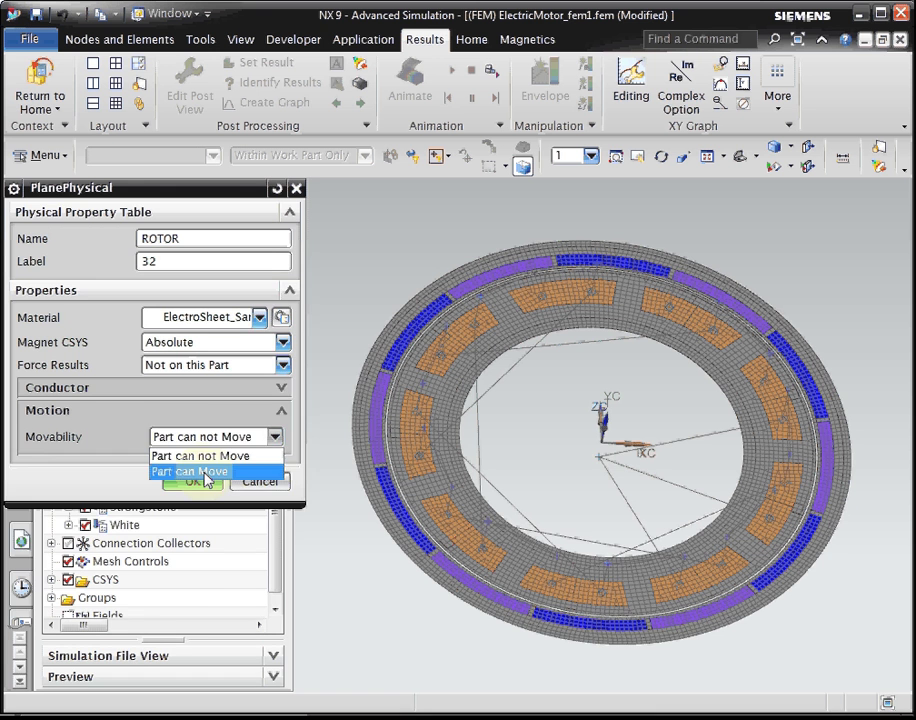
{"action": "left_click", "coordinate": [204, 471]}
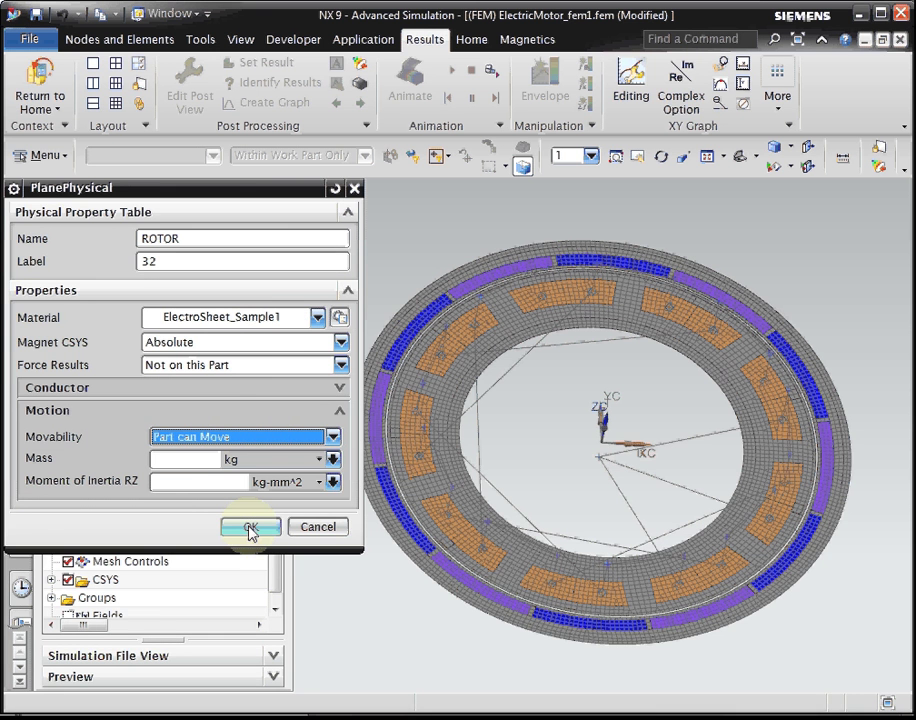
{"action": "left_click", "coordinate": [249, 532]}
{"action": "left_click", "coordinate": [250, 357]}
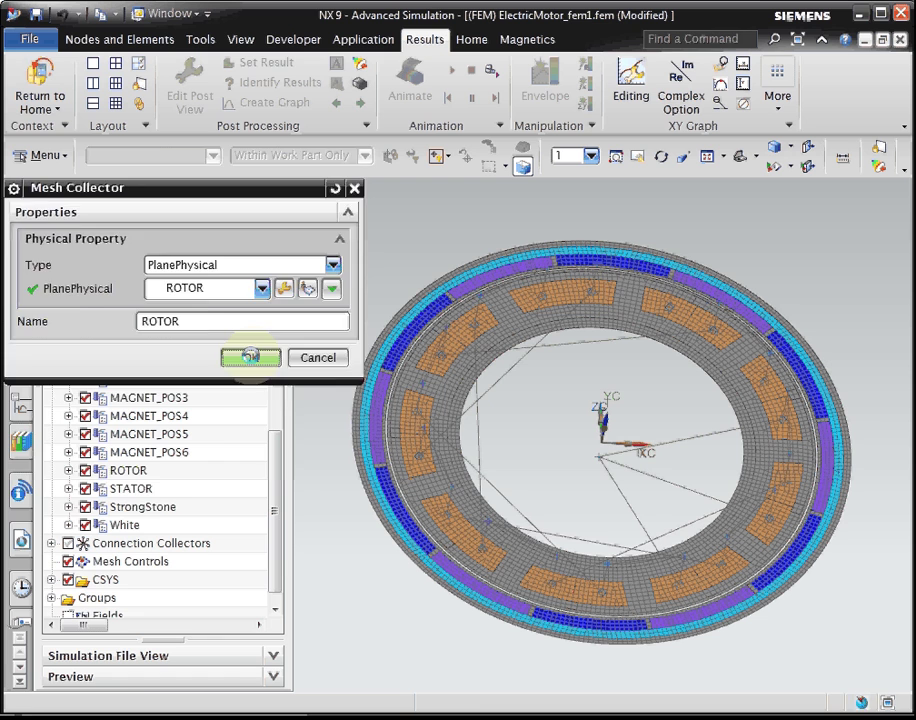
- Give the STATOR physical property the ElectroSheet_Sample1 material and confirm its collector
{"action": "left_click", "coordinate": [144, 490]}
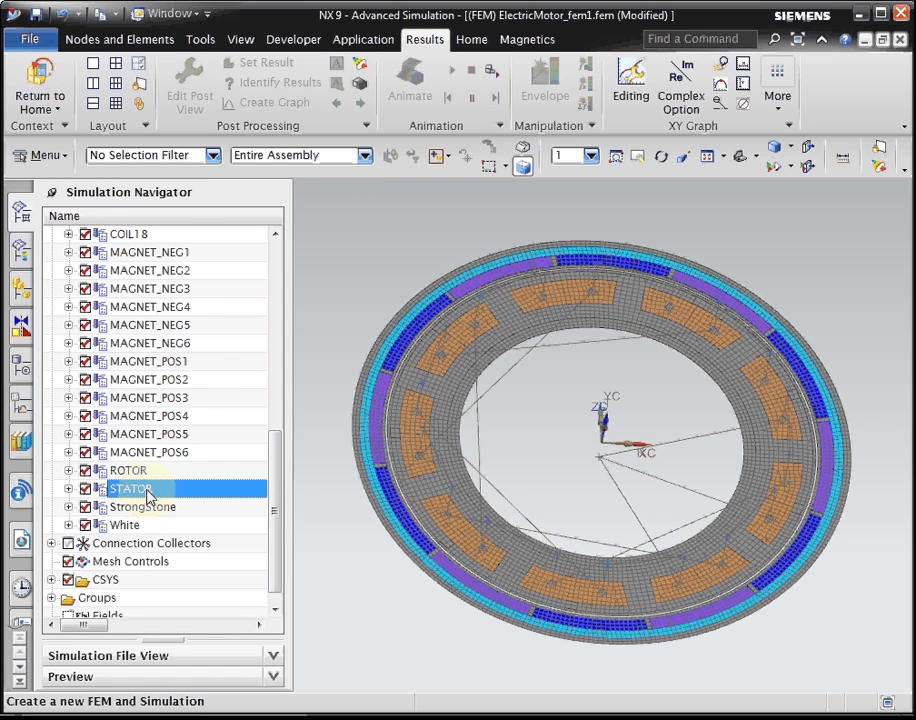
{"action": "double_click", "coordinate": [148, 492]}
{"action": "left_click", "coordinate": [282, 286]}
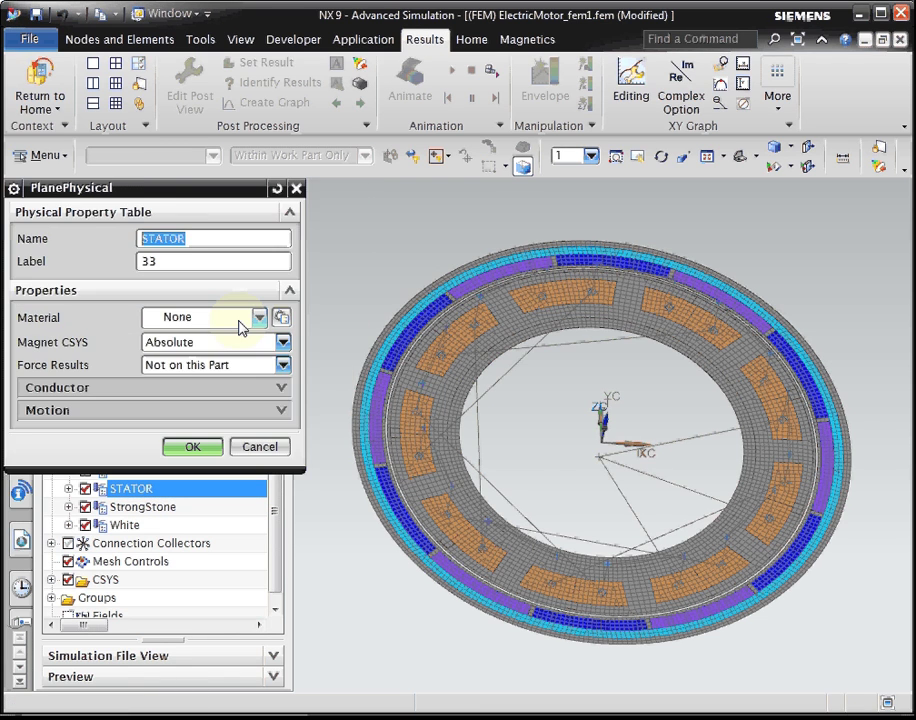
{"action": "left_click", "coordinate": [236, 321]}
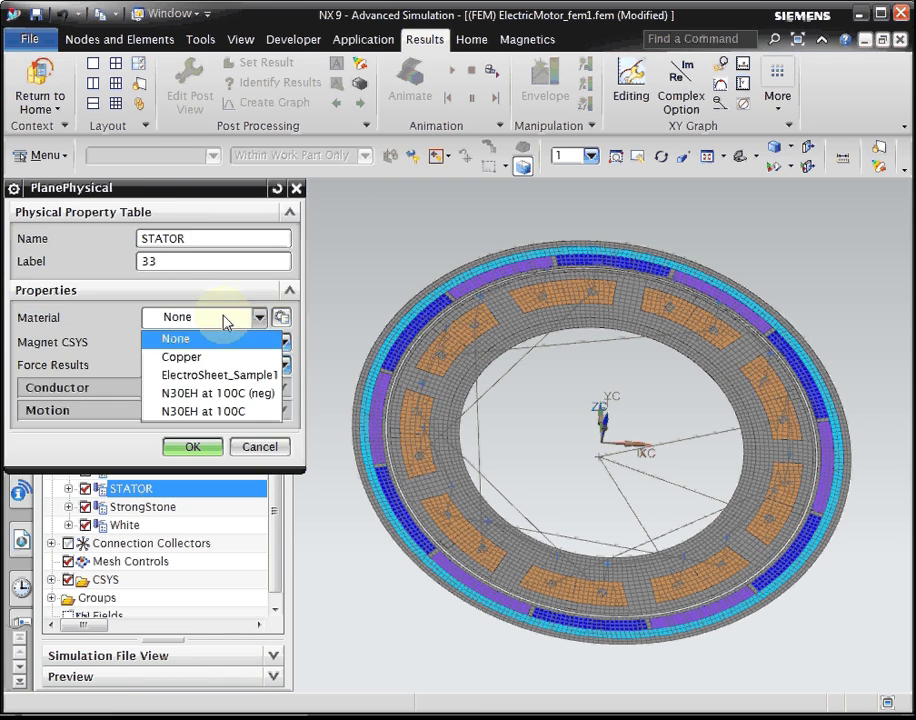
{"action": "left_click", "coordinate": [215, 376]}
{"action": "left_click", "coordinate": [192, 446]}
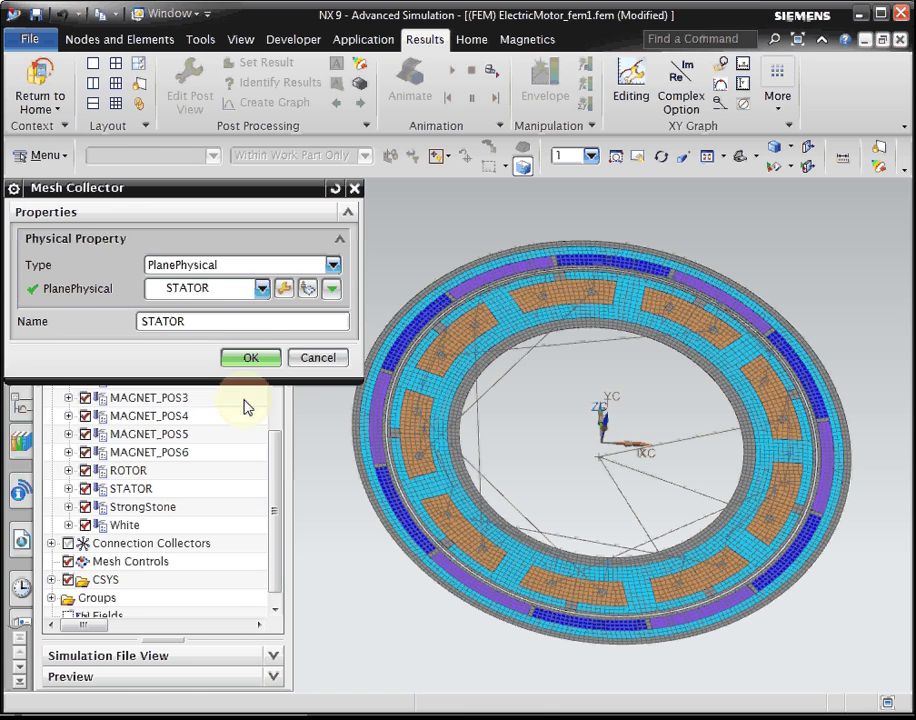
{"action": "left_click", "coordinate": [250, 357]}
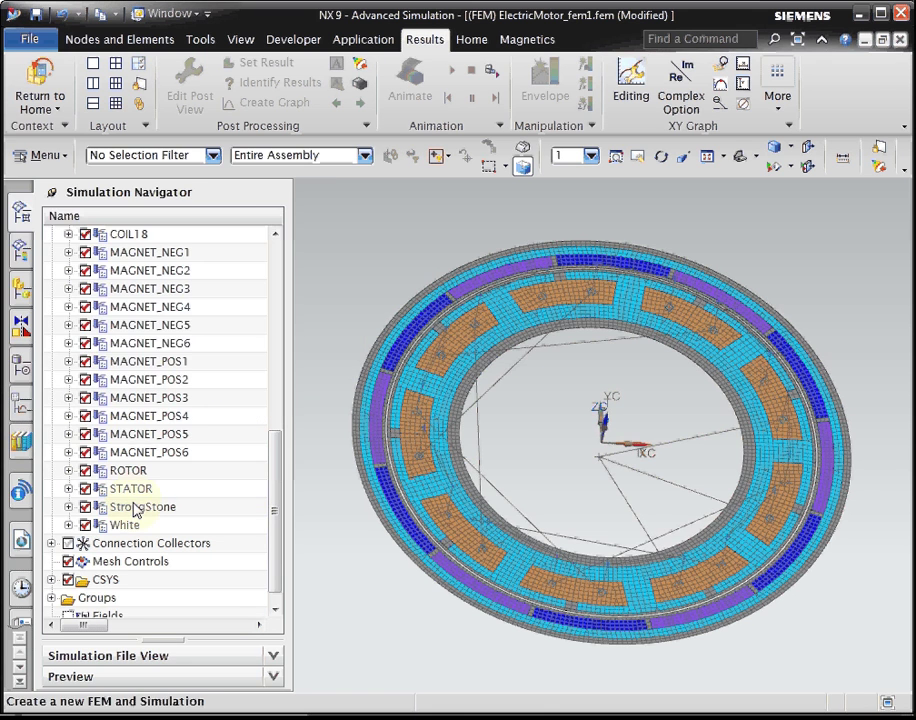
- Set StrongStone's physical to library material Air with Movability Part can Move, and confirm
{"action": "double_click", "coordinate": [136, 510]}
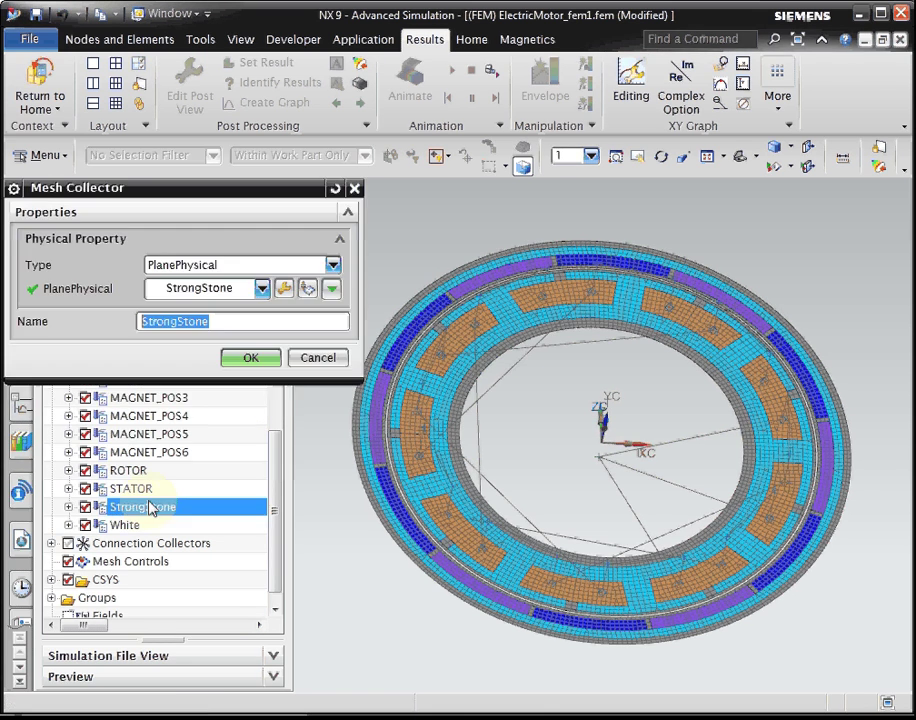
{"action": "left_click", "coordinate": [285, 290]}
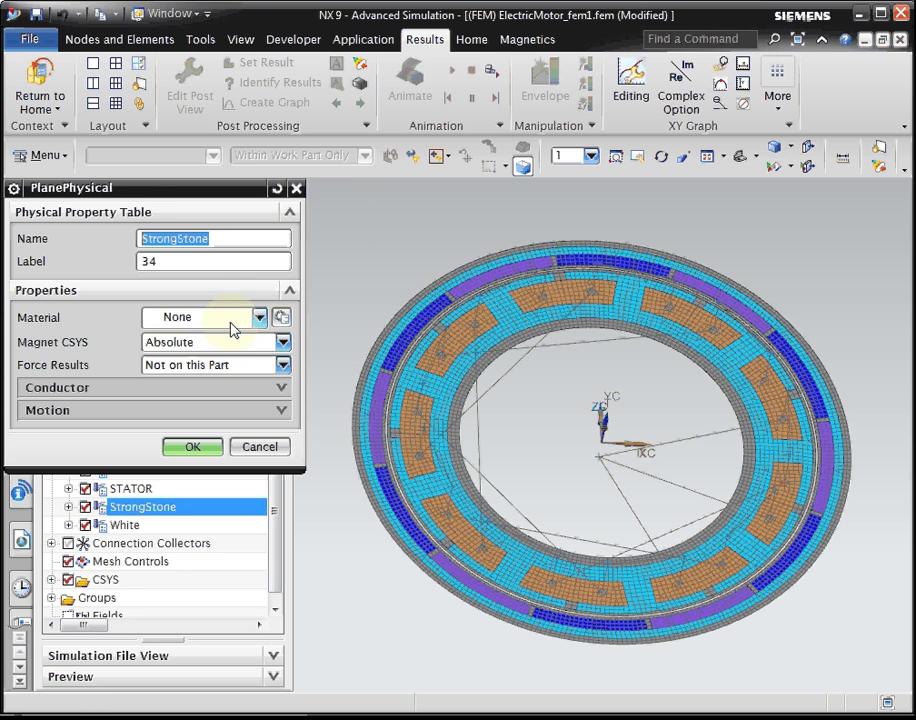
{"action": "left_click", "coordinate": [282, 317]}
{"action": "scroll", "coordinate": [100, 500], "scroll_direction": "down", "scroll_amount": 2}
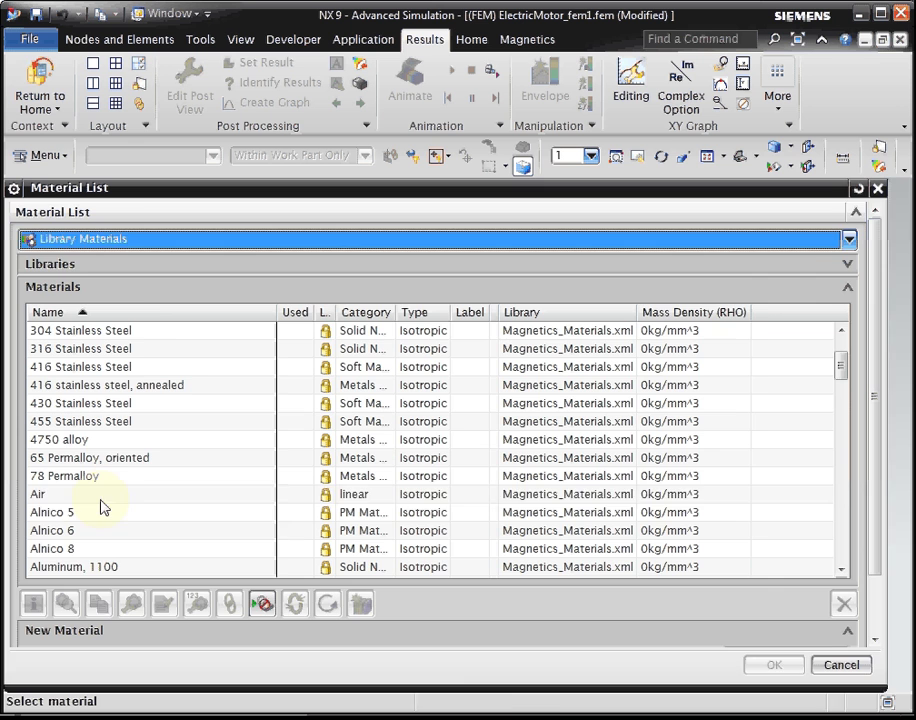
{"action": "left_click", "coordinate": [300, 494]}
{"action": "left_click", "coordinate": [760, 666]}
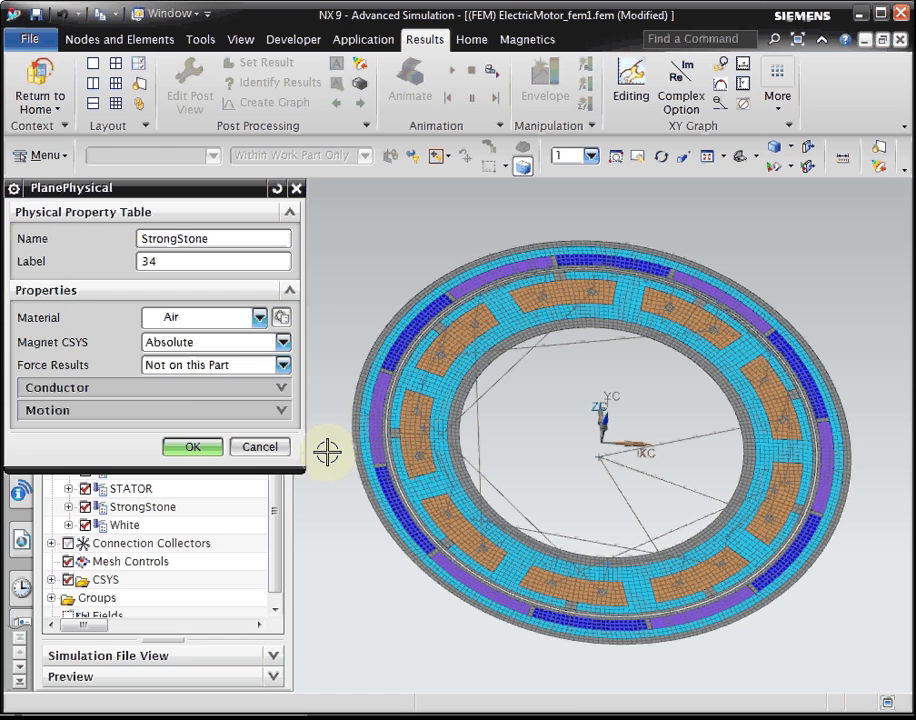
{"action": "left_click", "coordinate": [150, 412]}
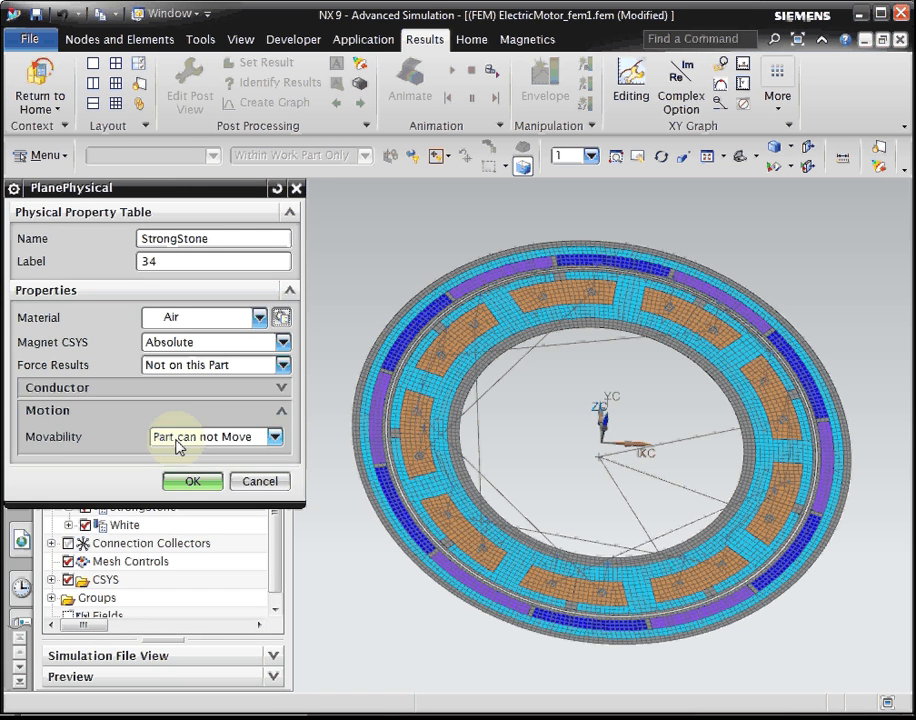
{"action": "left_click", "coordinate": [178, 436]}
{"action": "left_click", "coordinate": [183, 472]}
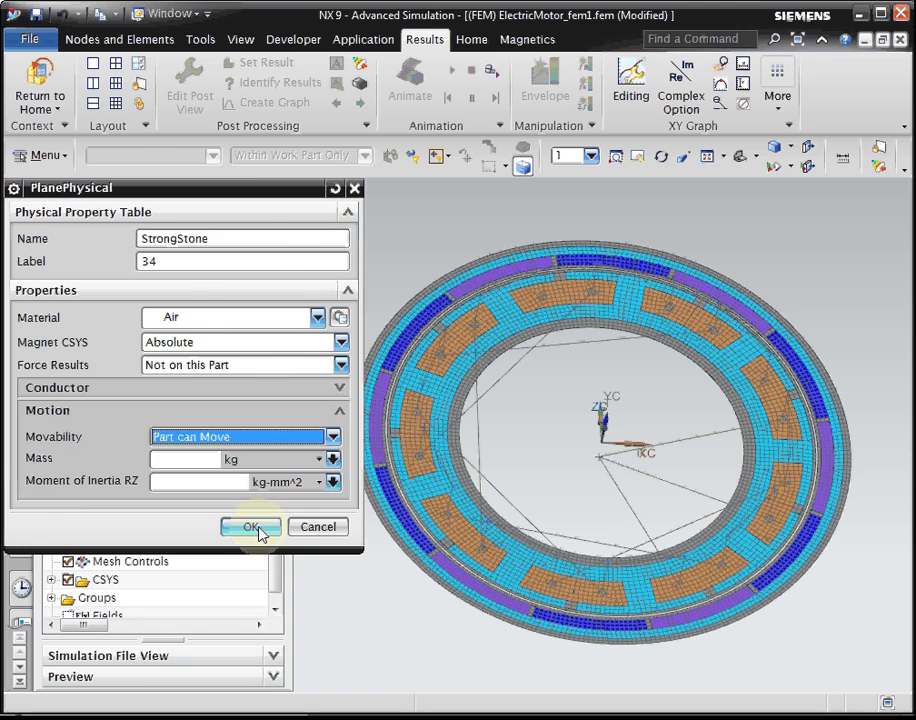
{"action": "left_click", "coordinate": [258, 527]}
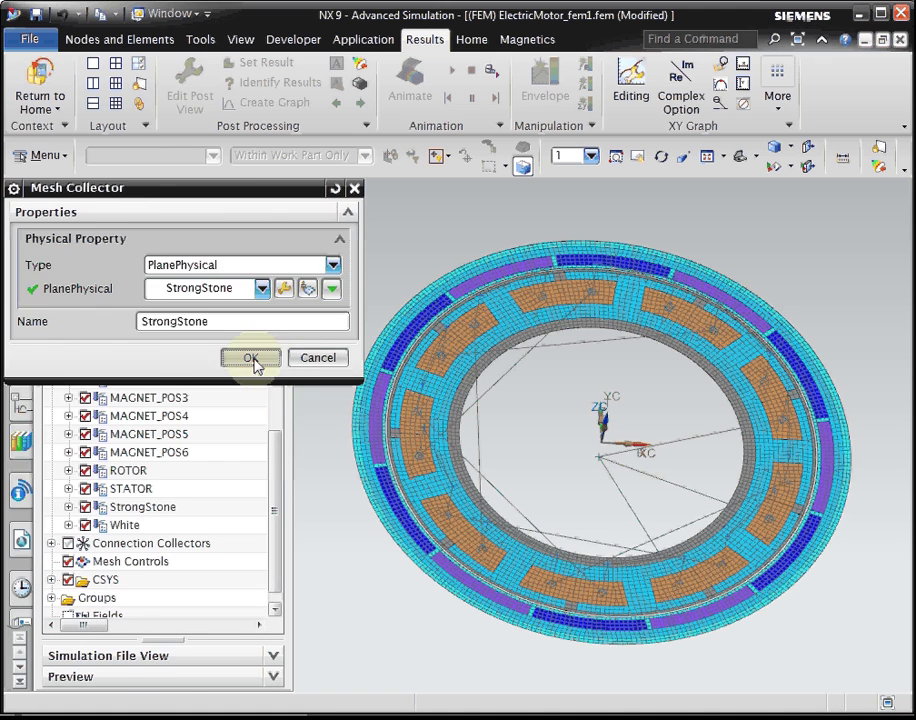
{"action": "left_click", "coordinate": [254, 358]}
- Set the White physical property's material to Air and confirm its mesh collector
{"action": "double_click", "coordinate": [145, 517]}
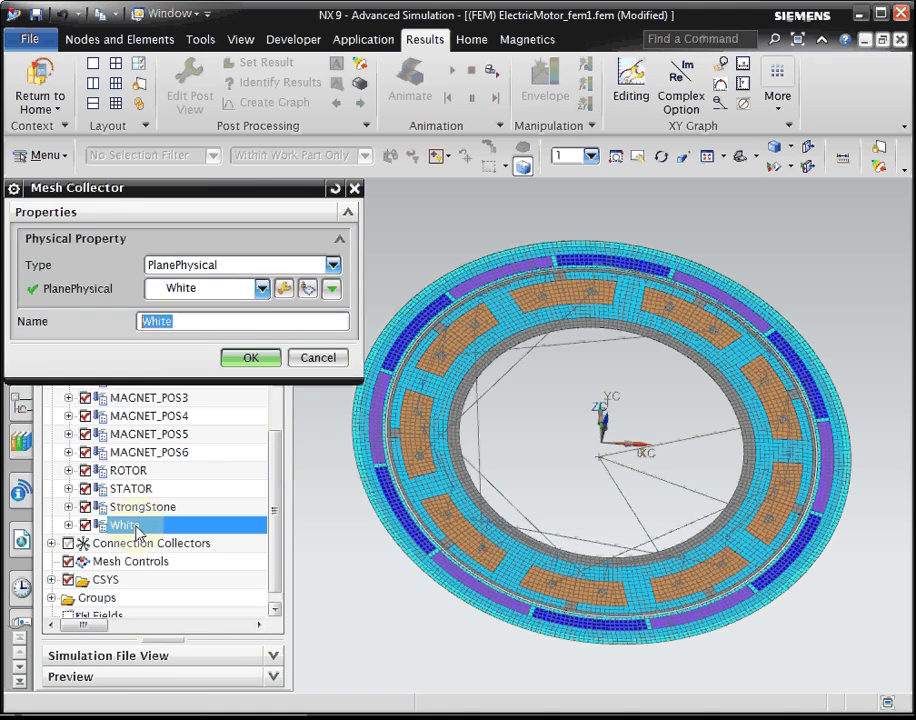
{"action": "left_click", "coordinate": [284, 291]}
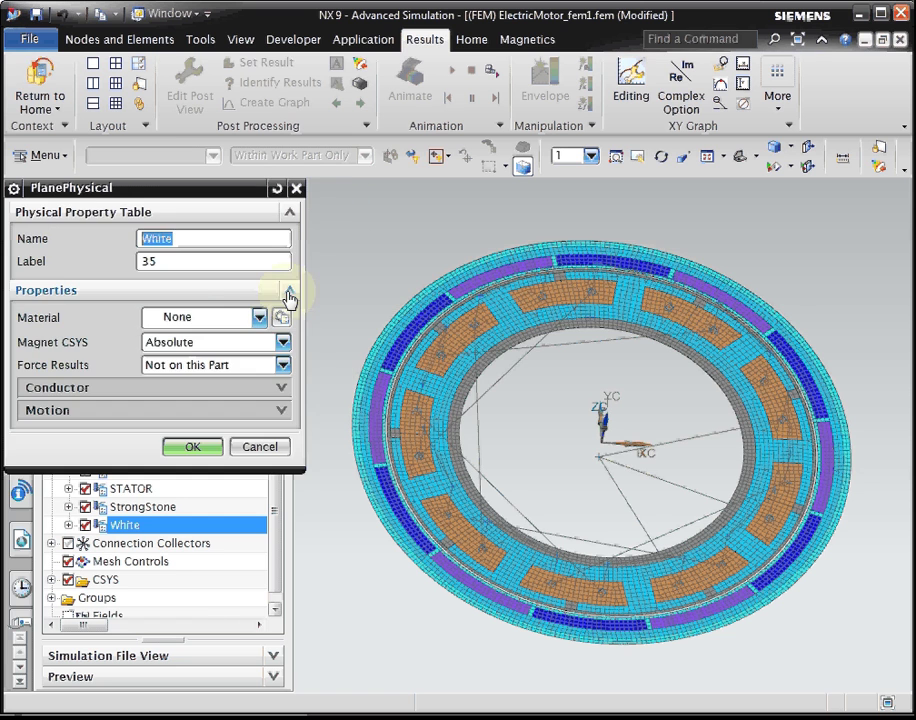
{"action": "left_click", "coordinate": [184, 317]}
{"action": "left_click", "coordinate": [190, 377]}
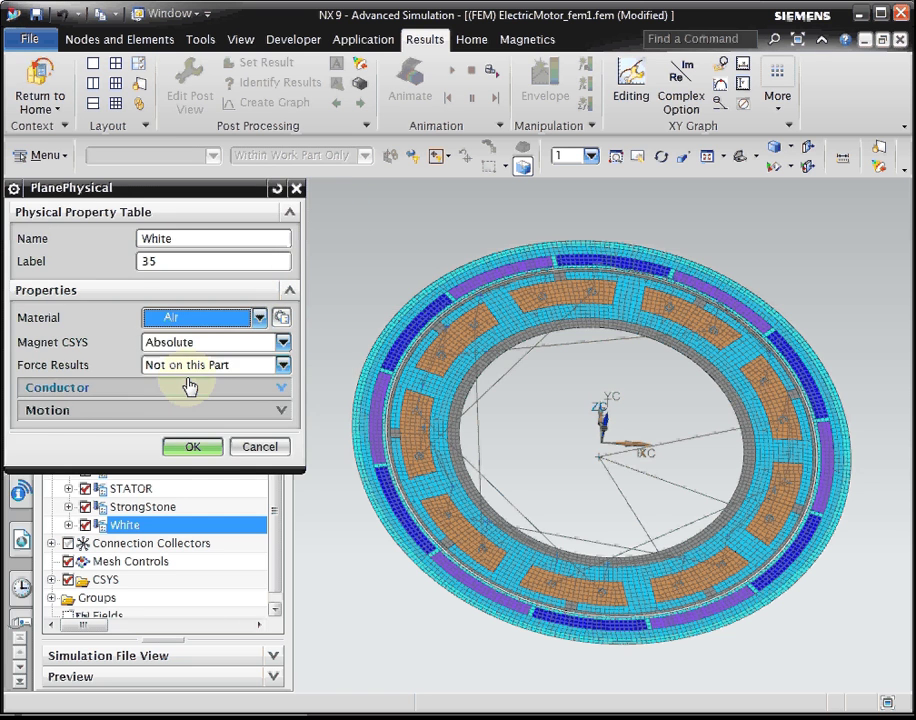
{"action": "left_click", "coordinate": [192, 447]}
{"action": "left_click", "coordinate": [250, 357]}
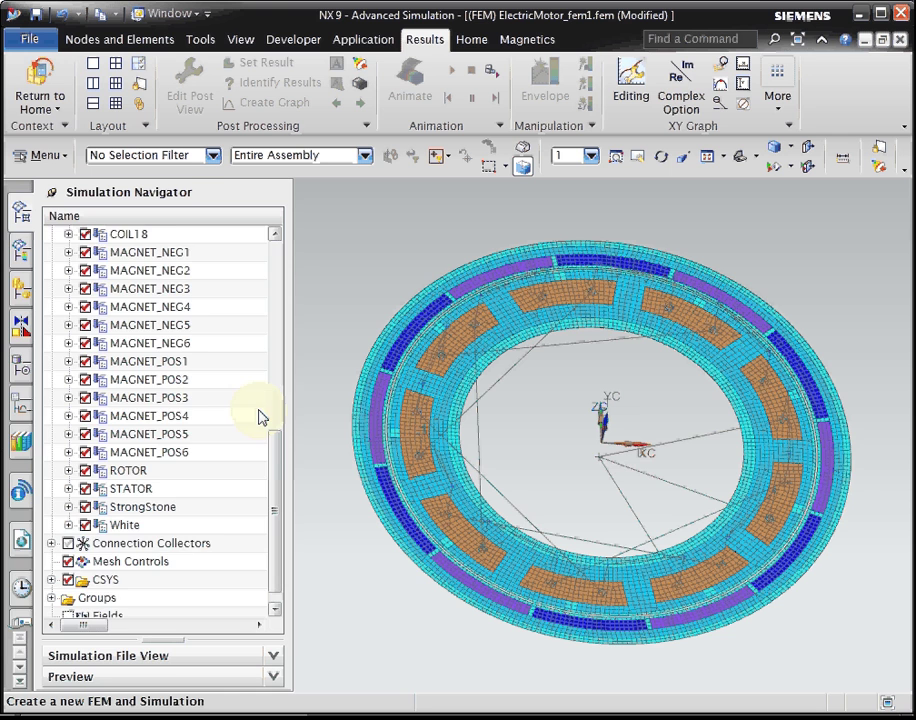
- Hide the 2D Collectors meshes and switch from ElectricMotor_fem1.fem to ElectricMotor_sim1.sim
{"action": "left_click_drag", "start_coordinate": [278, 466], "coordinate": [280, 282]}
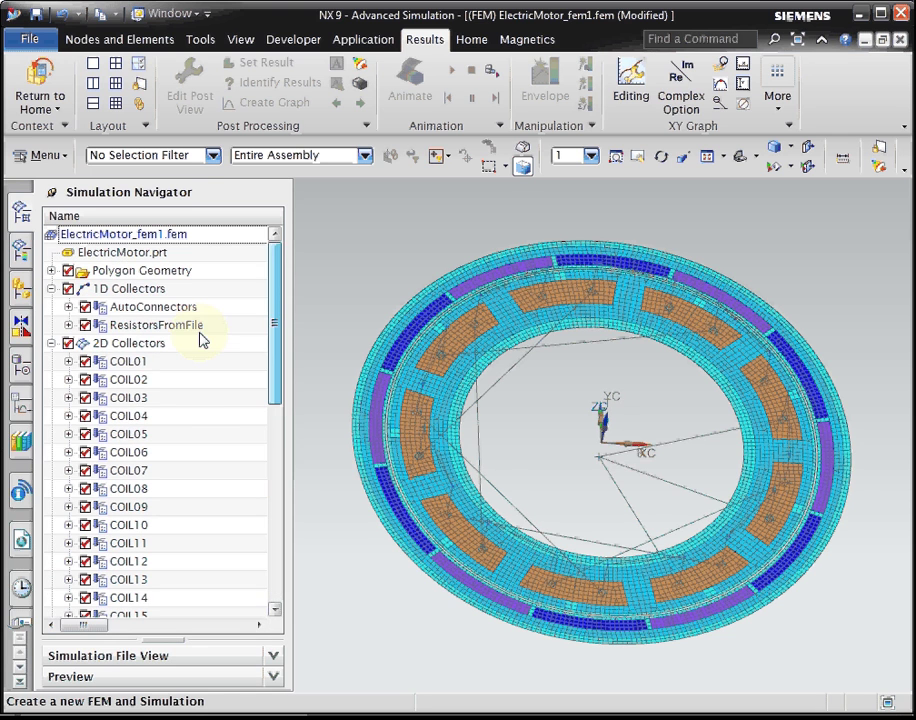
{"action": "left_click", "coordinate": [69, 343]}
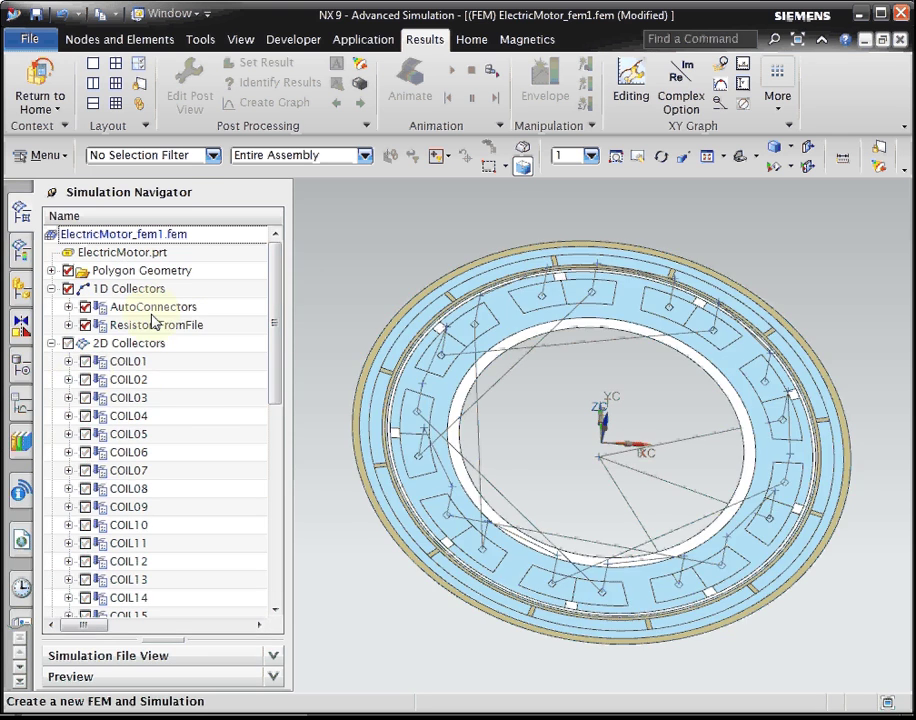
{"action": "left_click", "coordinate": [205, 238]}
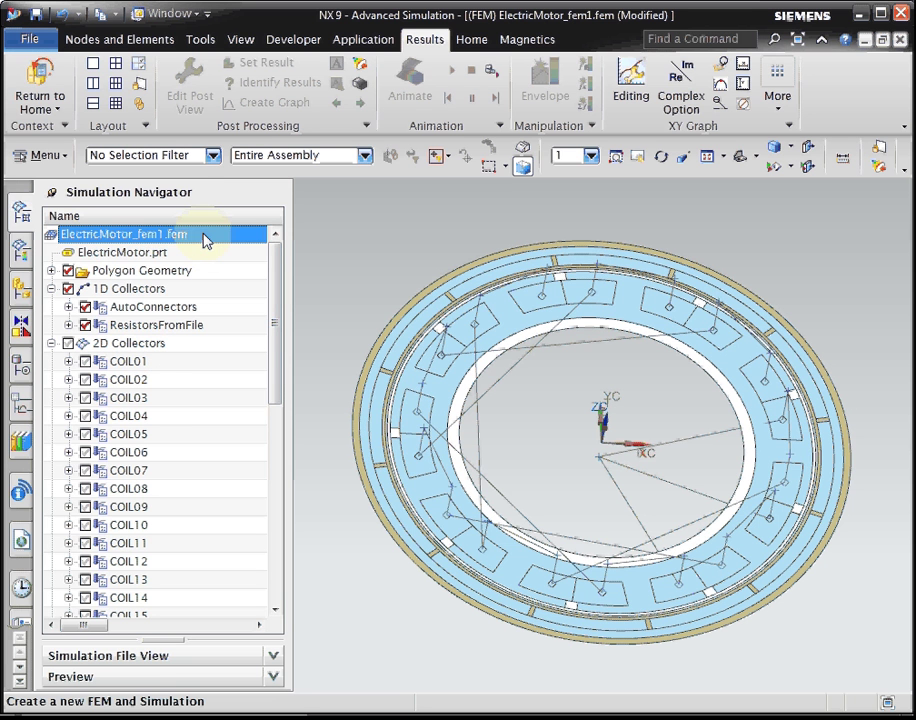
{"action": "right_click", "coordinate": [205, 238]}
{"action": "mouse_move", "coordinate": [265, 302]}
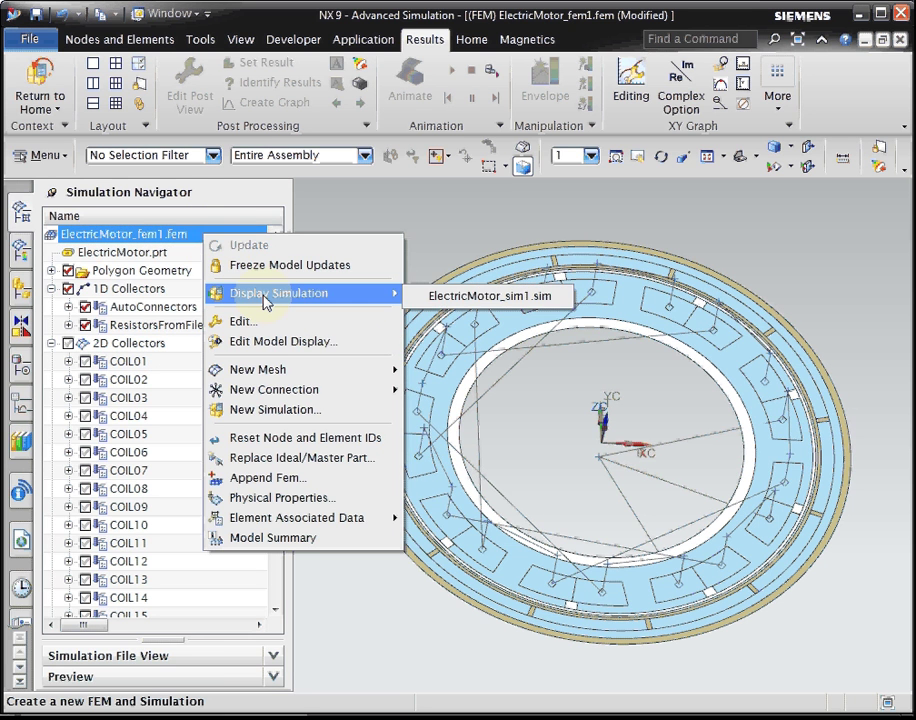
{"action": "left_click", "coordinate": [517, 304]}
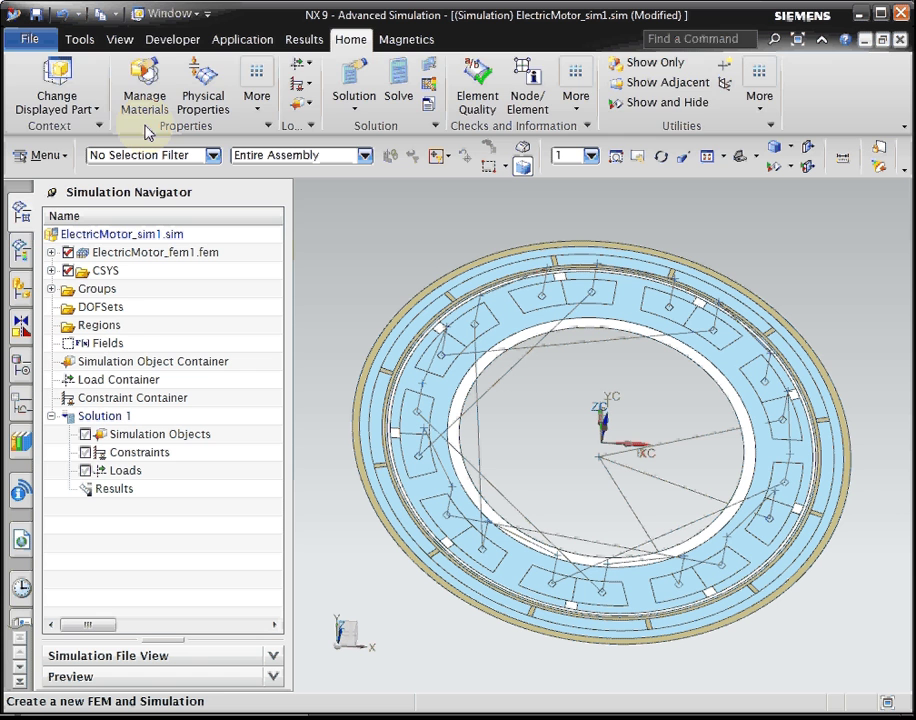
- Play the recent expressions journal, then review CurrentAmplitude, Poles, RotorStep, SpeedMech and TimeIncrement expressions
{"action": "left_click", "coordinate": [172, 39]}
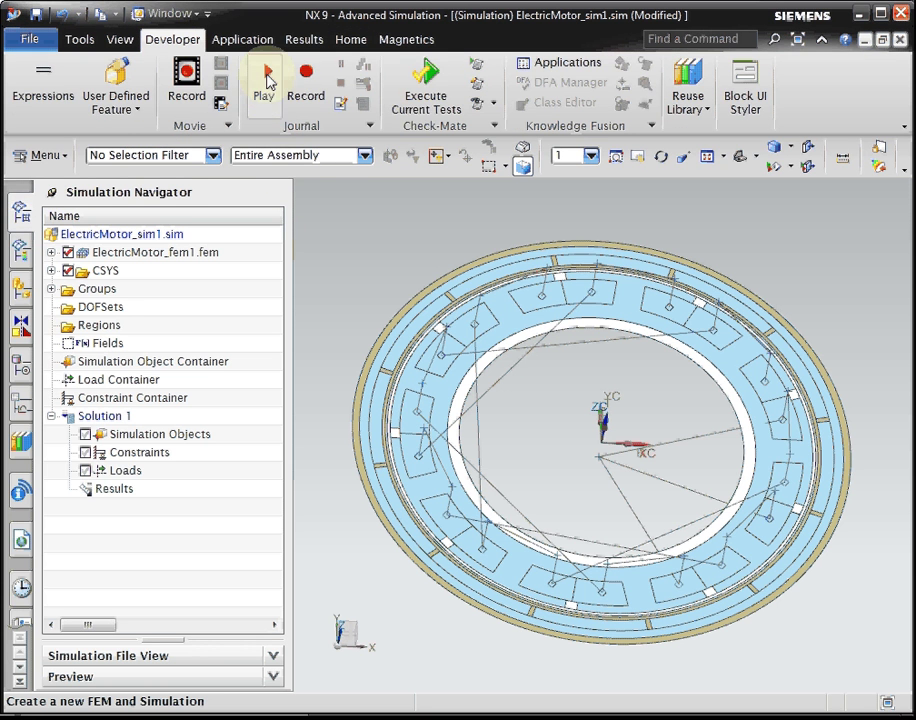
{"action": "left_click", "coordinate": [268, 78]}
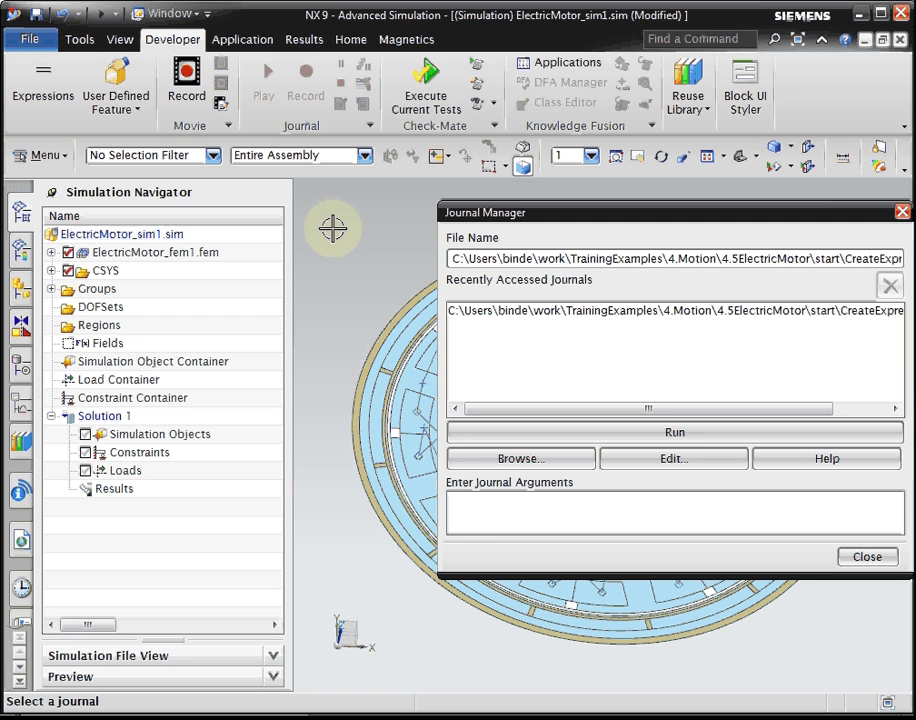
{"action": "left_click", "coordinate": [587, 433]}
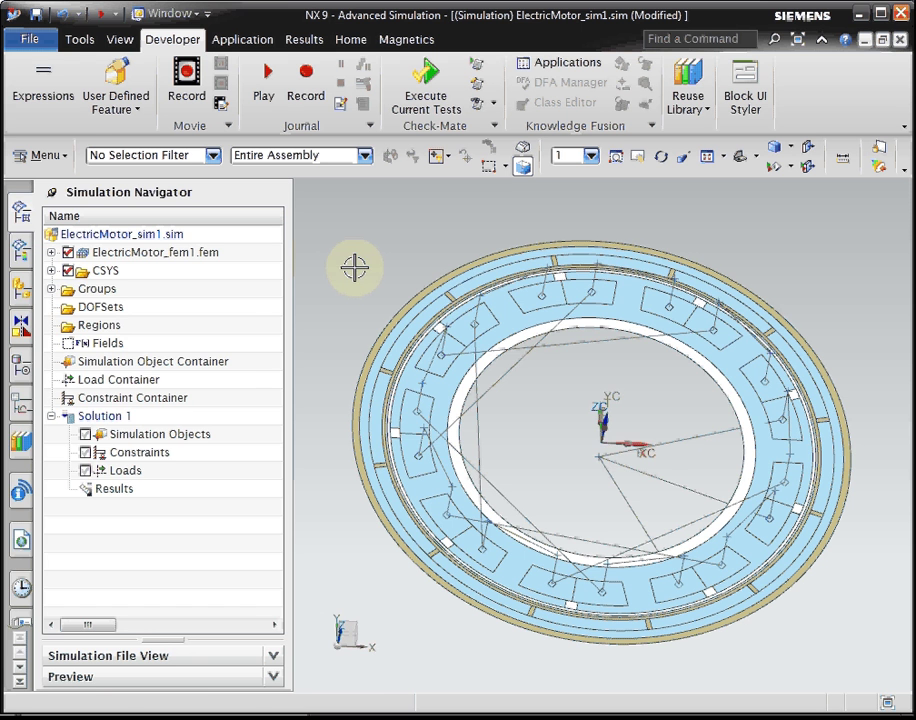
{"action": "left_click", "coordinate": [45, 95]}
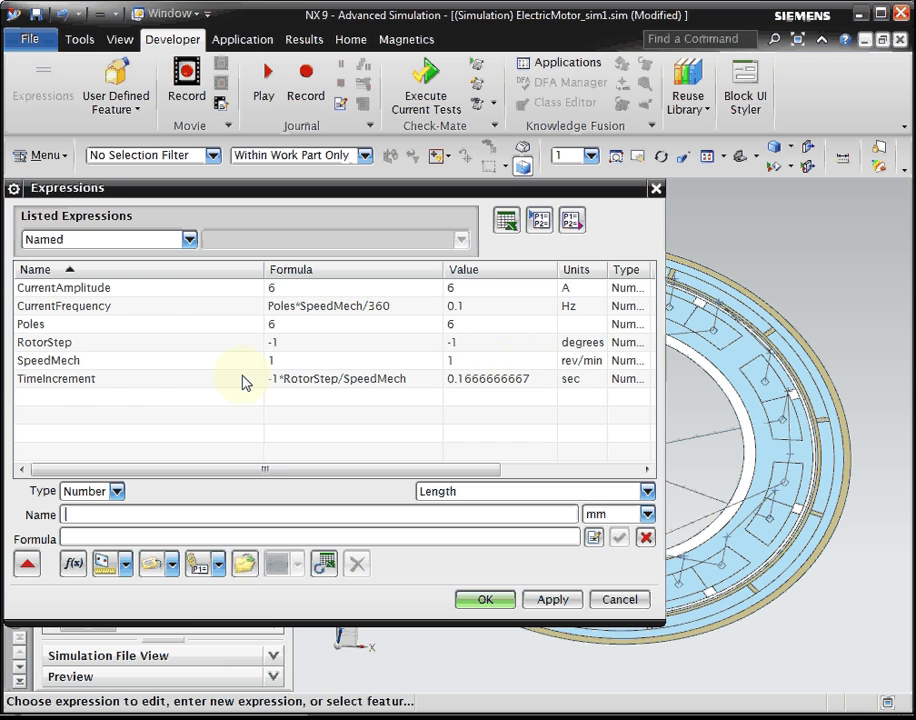
{"action": "left_click", "coordinate": [478, 604]}
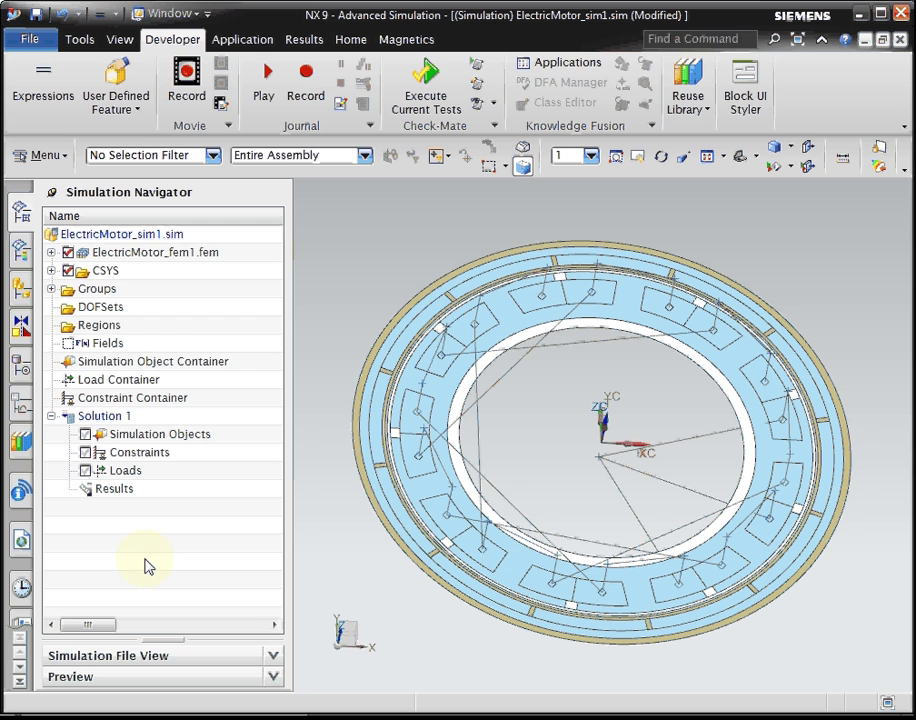
- Edit Solution 1 to use 90 time steps with Time Increment set to TimeIncrement
{"action": "left_click", "coordinate": [130, 419]}
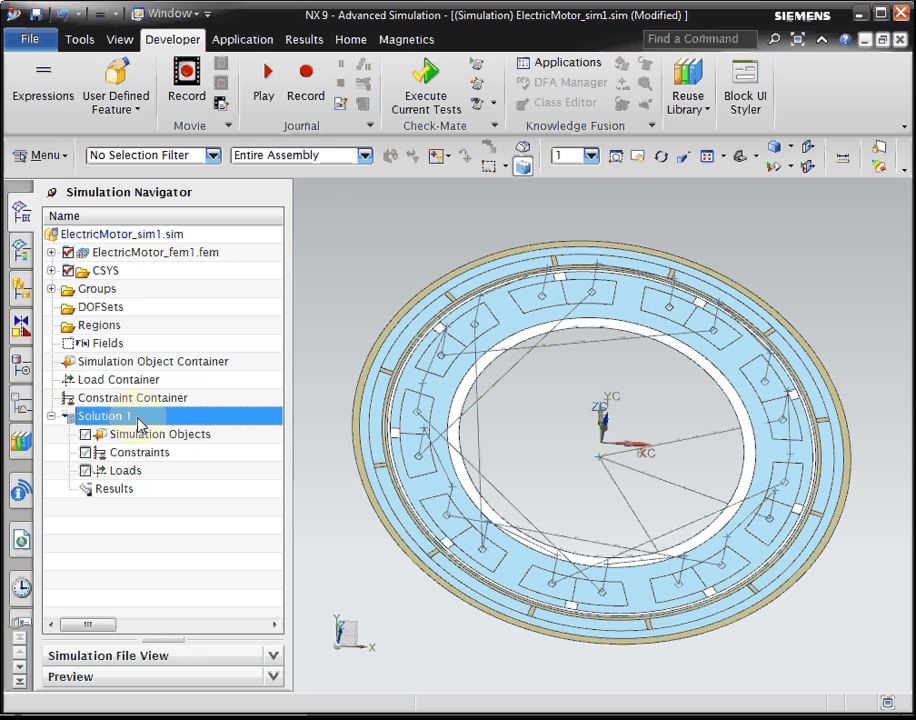
{"action": "right_click", "coordinate": [138, 422]}
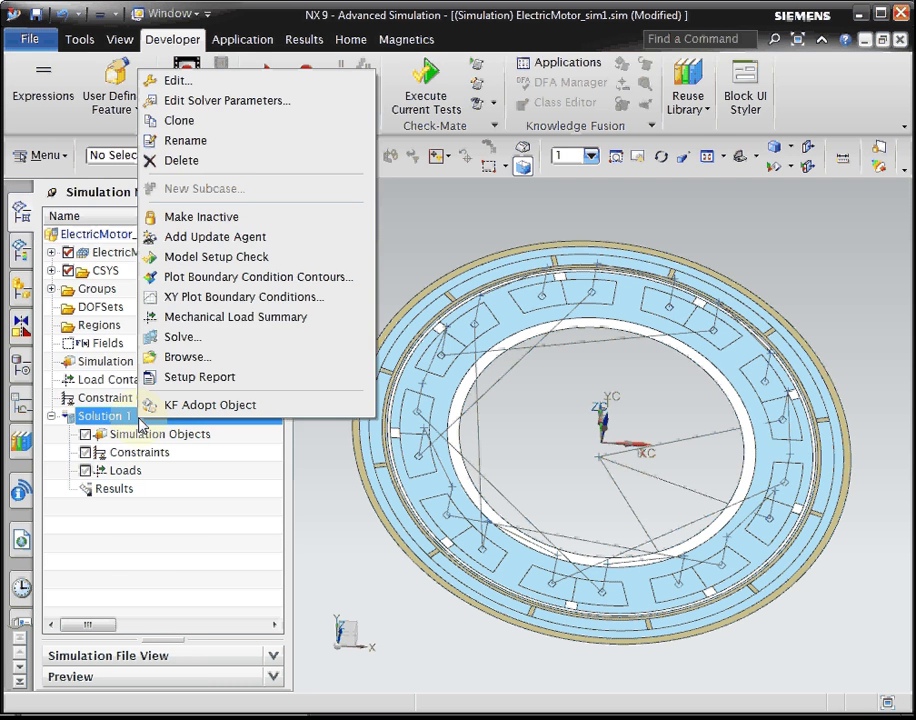
{"action": "left_click", "coordinate": [221, 88]}
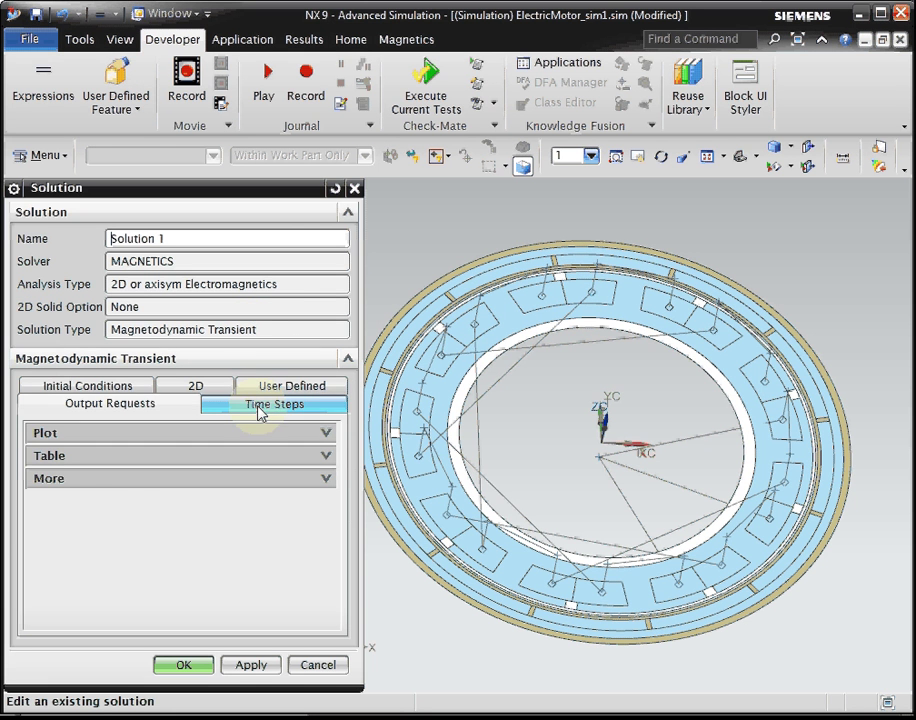
{"action": "left_click", "coordinate": [259, 408]}
{"action": "type", "text": "90"}
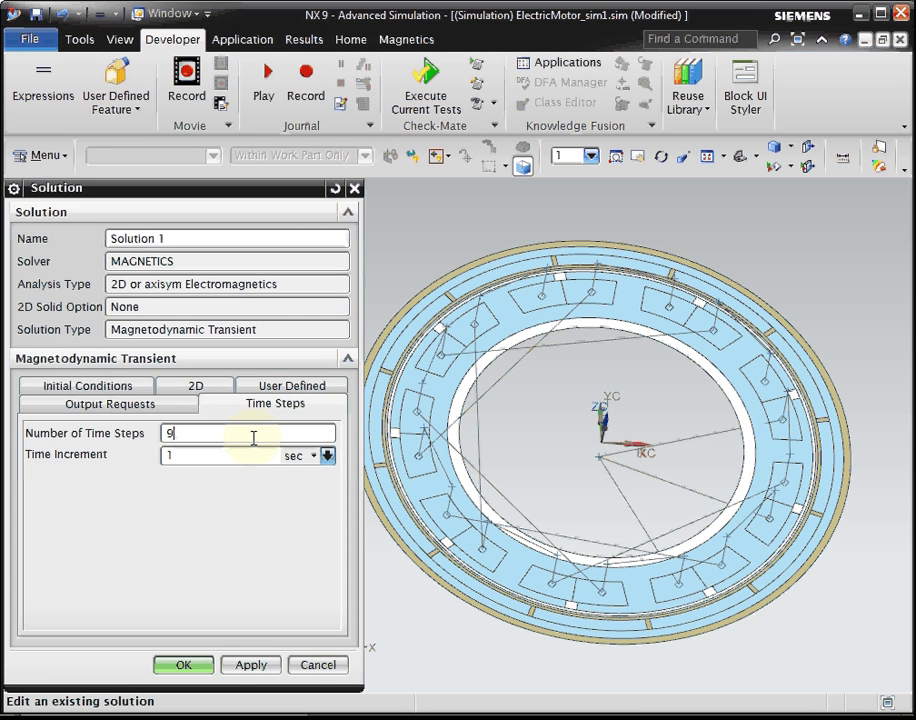
{"action": "key", "text": "Tab"}
{"action": "type", "text": "TimeIncrement"}
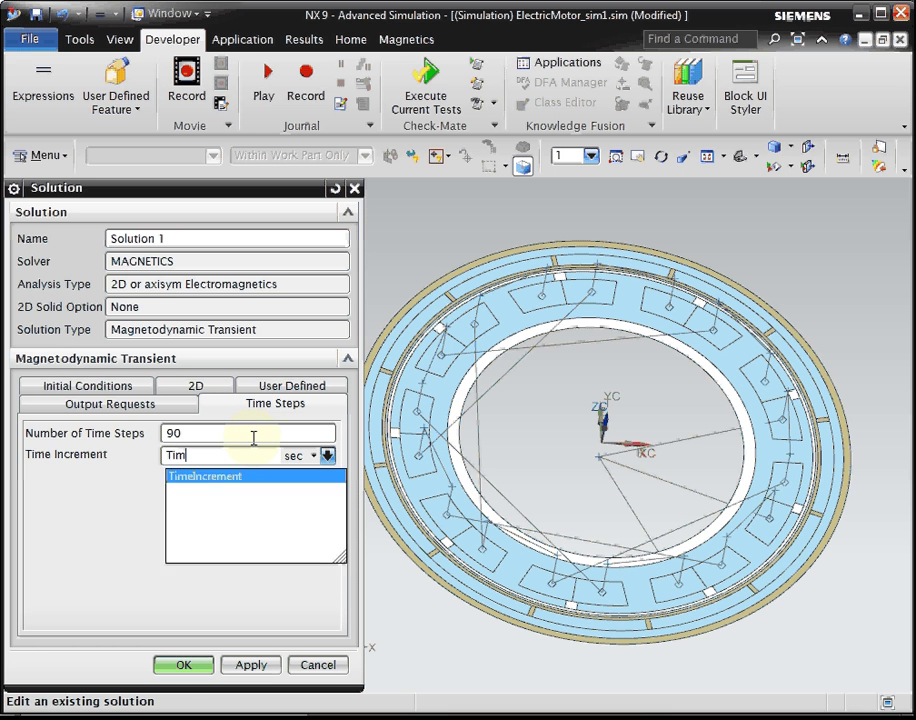
{"action": "left_click", "coordinate": [184, 666]}
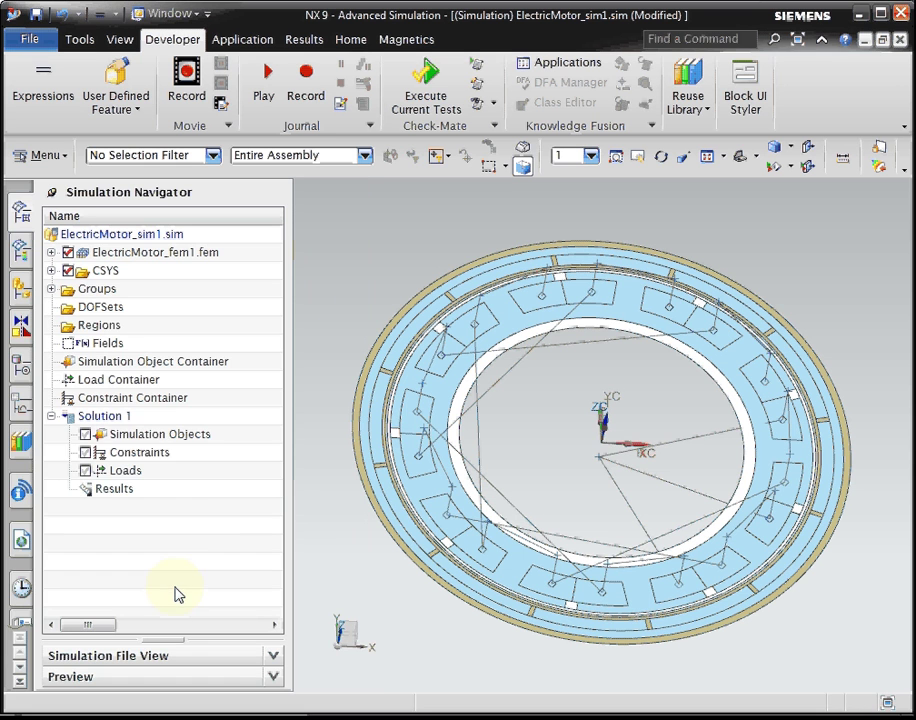
- Create an Enforced Motion 2D object using the rotor-side and stator-side airgap edges
{"action": "left_click", "coordinate": [157, 437]}
{"action": "right_click", "coordinate": [158, 439]}
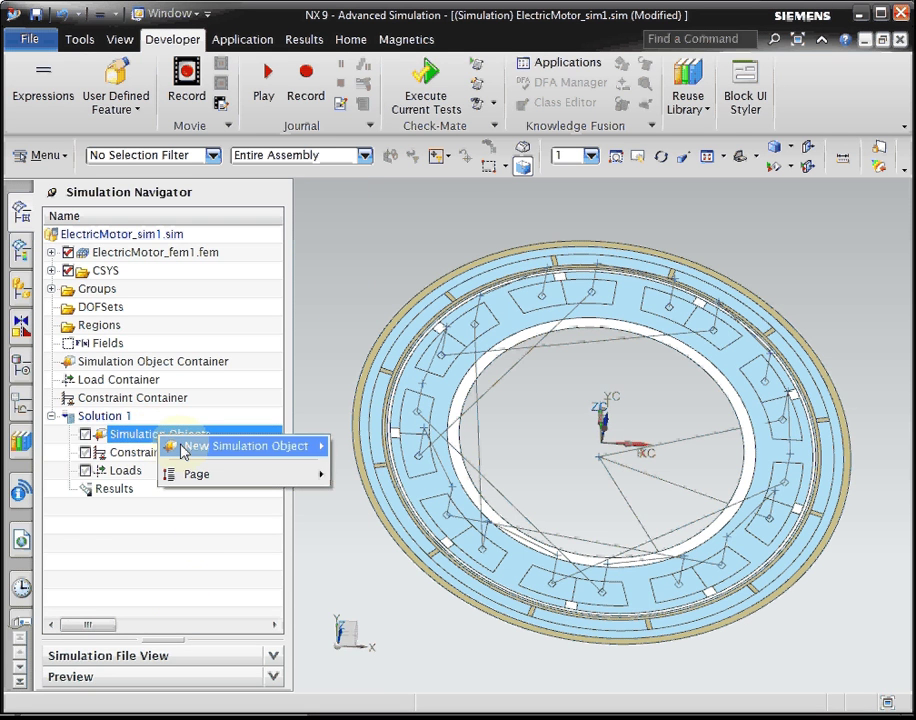
{"action": "mouse_move", "coordinate": [184, 448]}
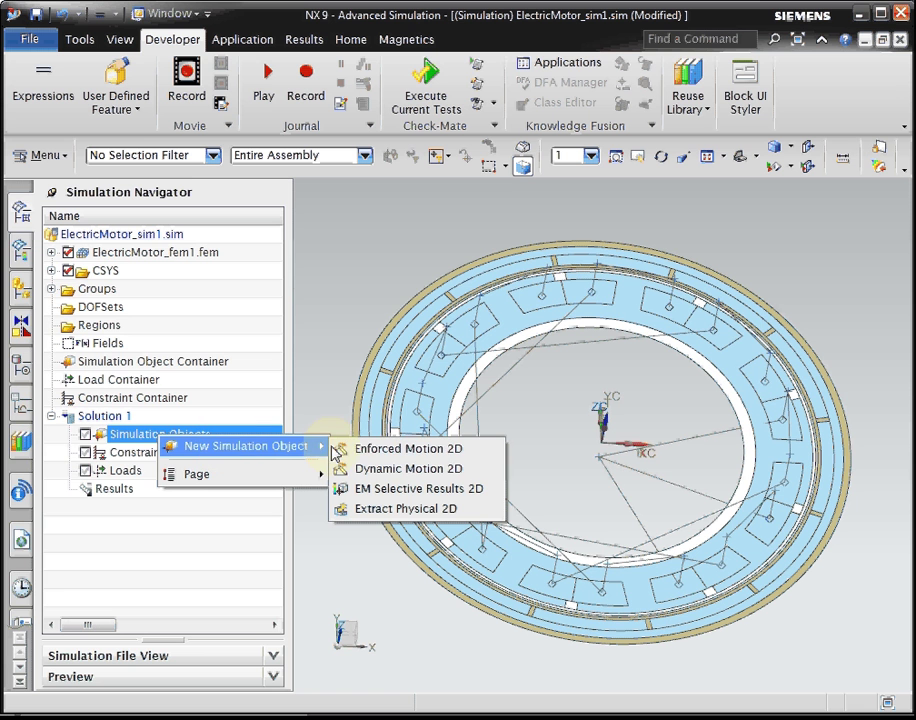
{"action": "left_click", "coordinate": [409, 458]}
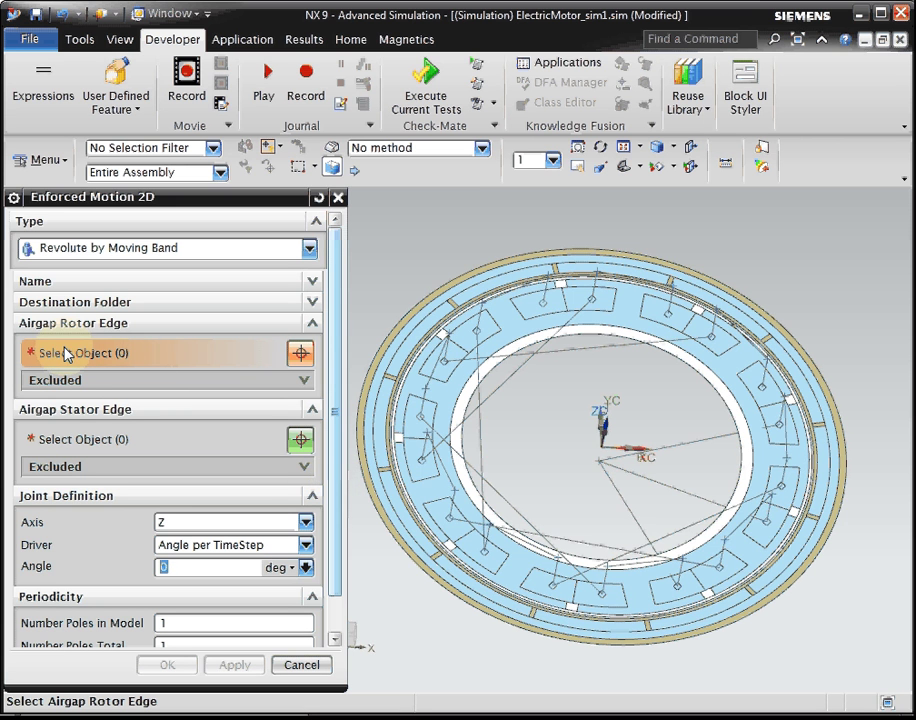
{"action": "scroll", "coordinate": [384, 389], "scroll_direction": "up", "scroll_amount": 5}
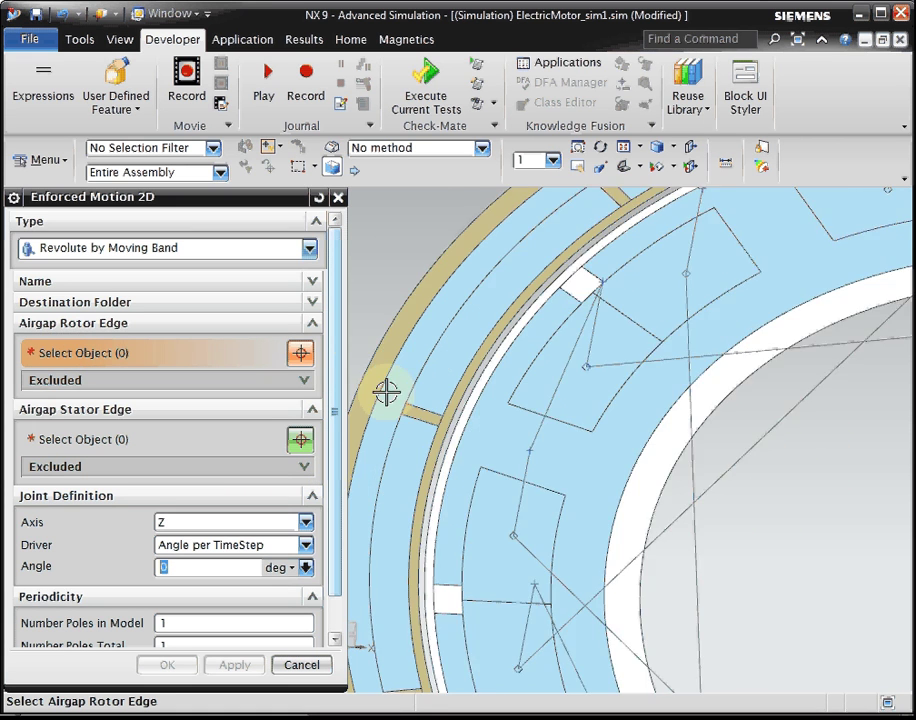
{"action": "left_click", "coordinate": [463, 447]}
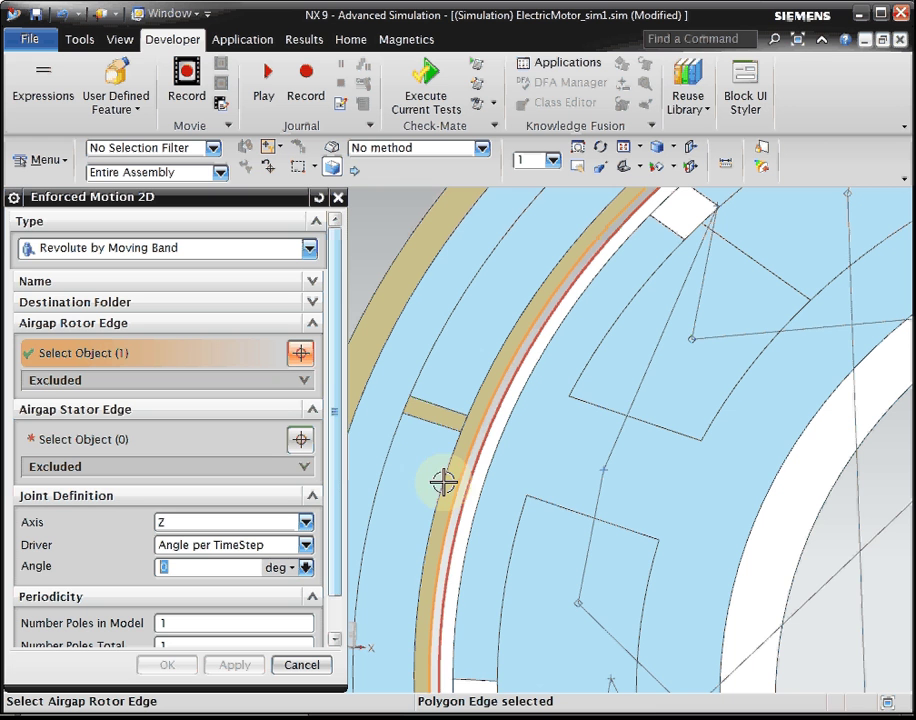
{"action": "left_click", "coordinate": [136, 448]}
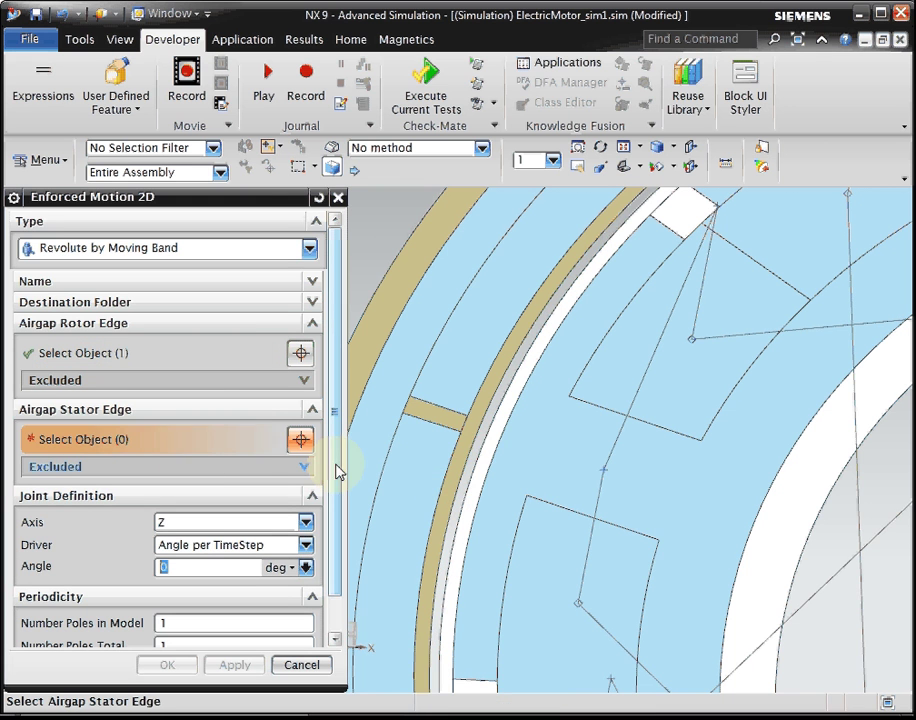
{"action": "left_click", "coordinate": [483, 445]}
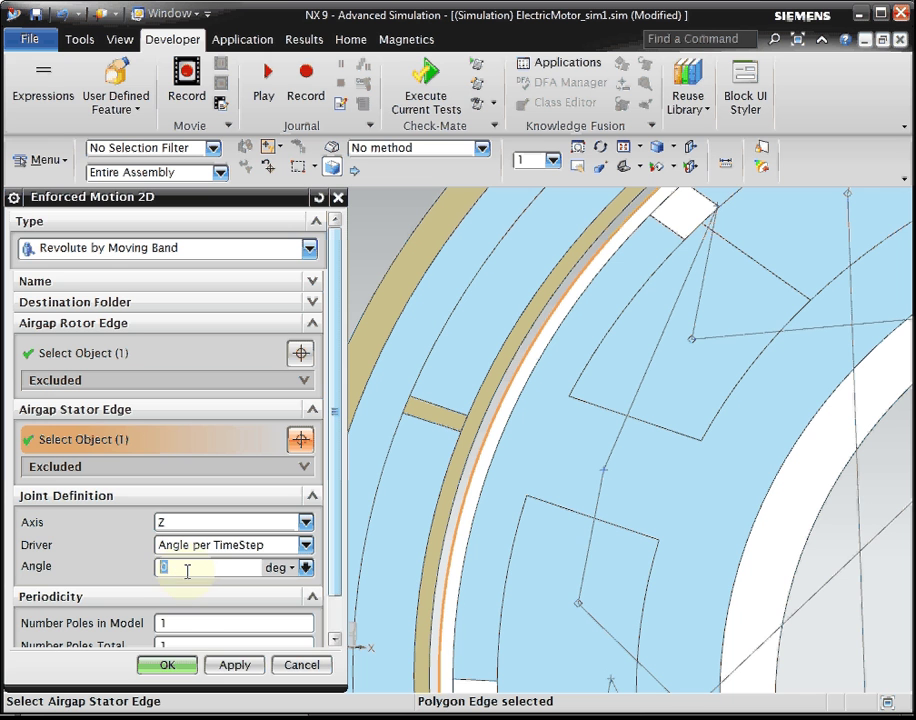
- Set the rotation Angle per time step to RotorStep and create the moving band
{"action": "type", "text": "Rot"}
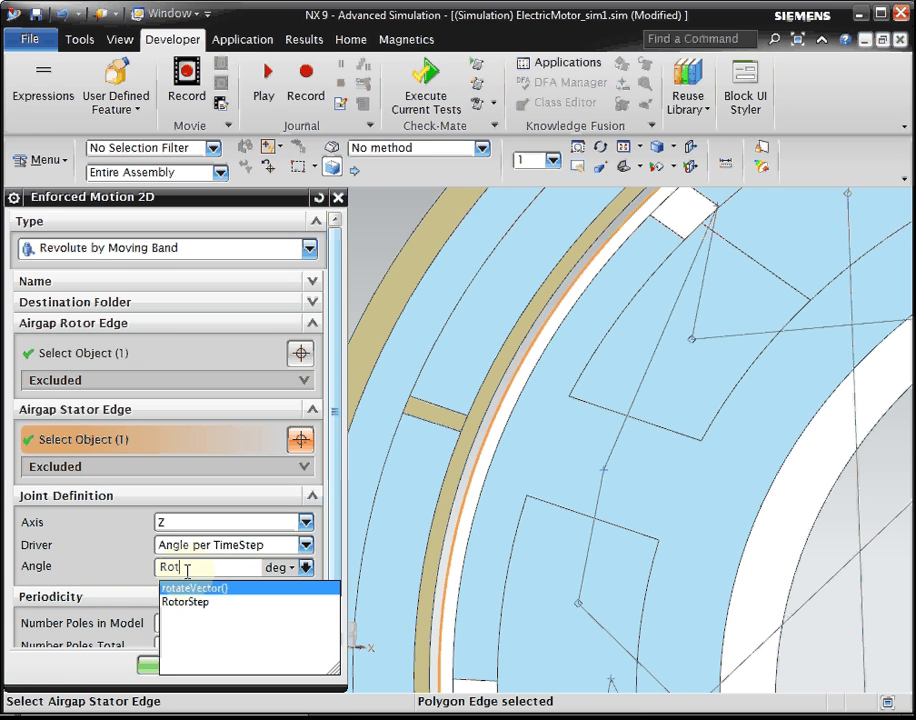
{"action": "key", "text": "Down"}
{"action": "key", "text": "Return"}
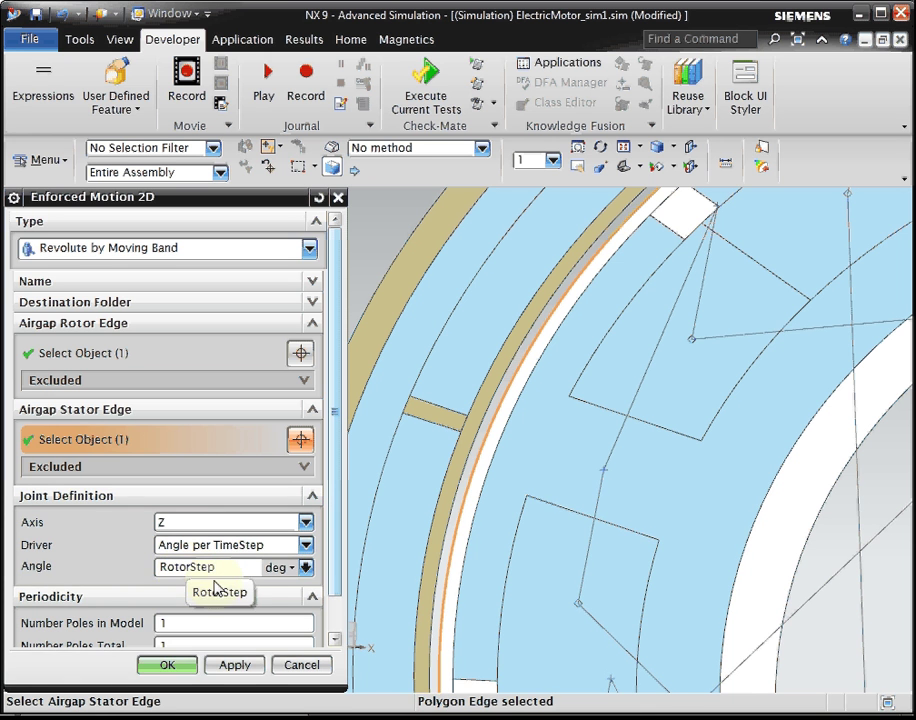
{"action": "left_click_drag", "start_coordinate": [333, 579], "coordinate": [337, 625]}
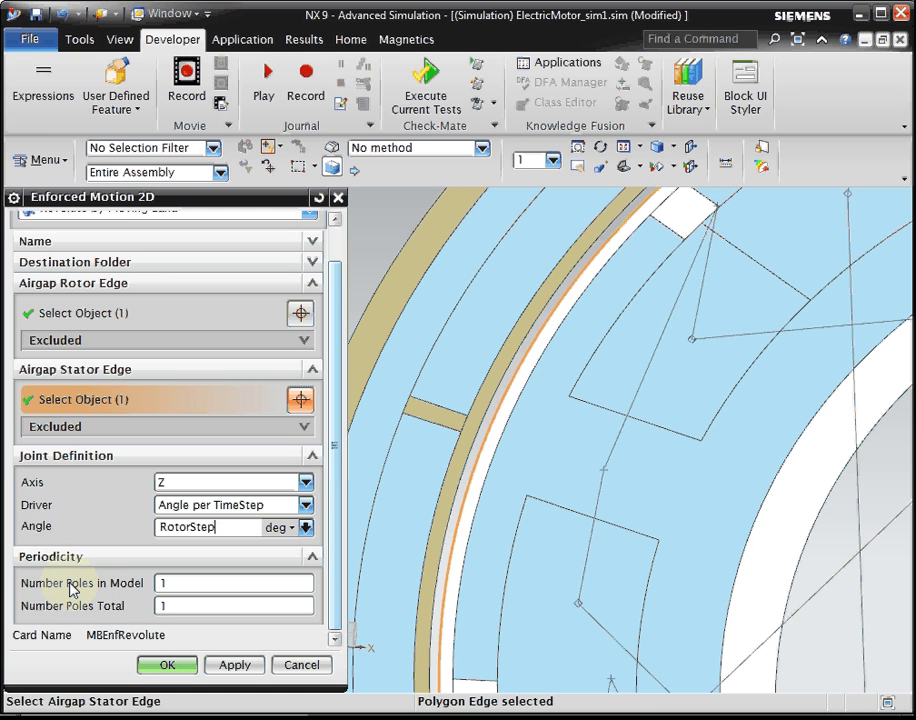
{"action": "left_click", "coordinate": [163, 666]}
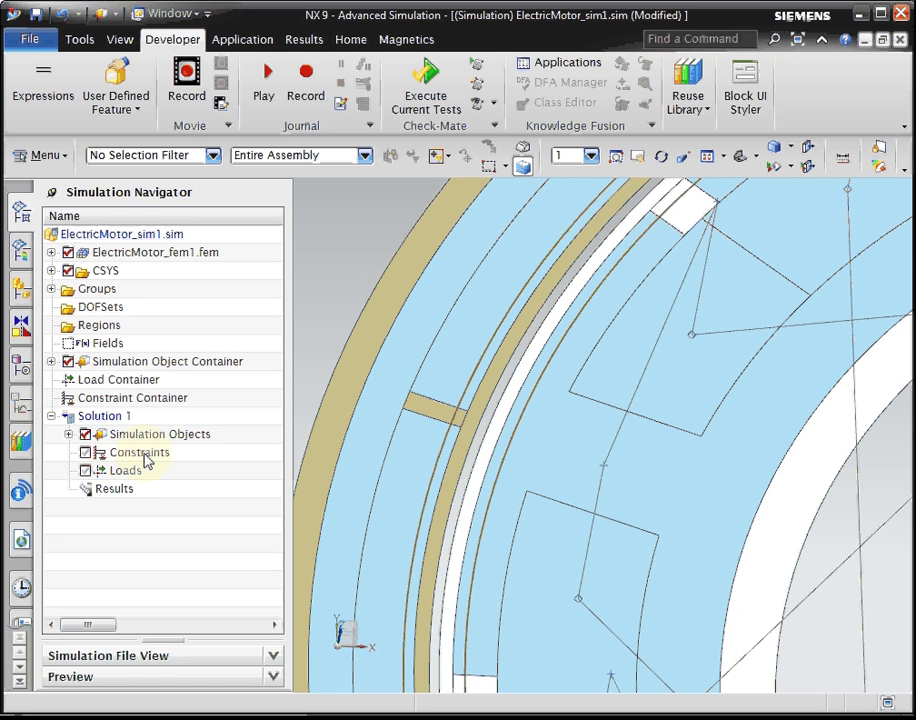
- Create an Environment to Infinity constraint on the outer polygon edge and the inner arc
{"action": "right_click", "coordinate": [147, 457]}
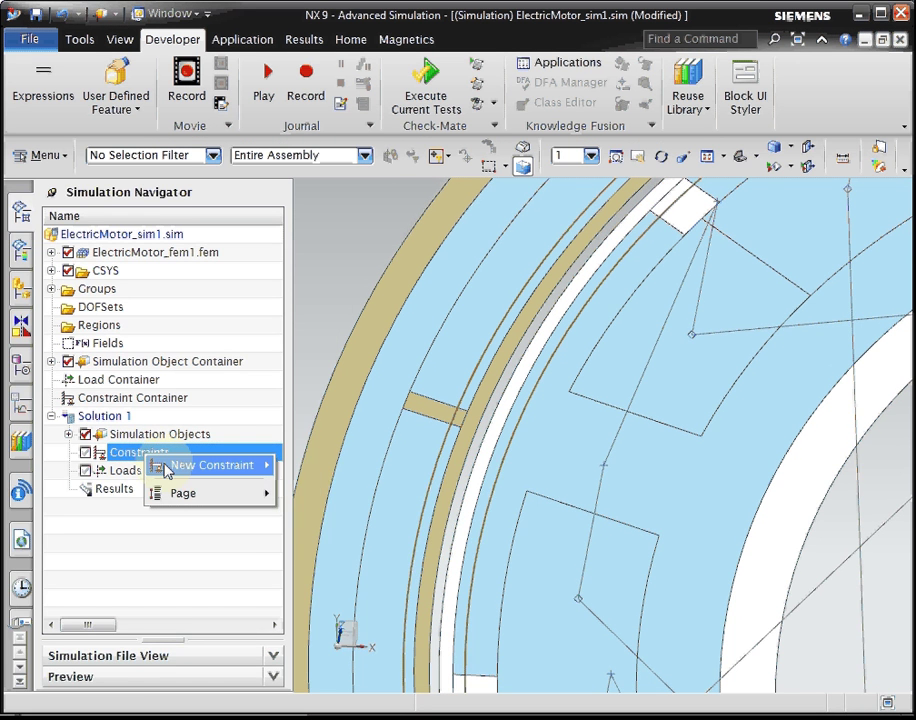
{"action": "mouse_move", "coordinate": [167, 471]}
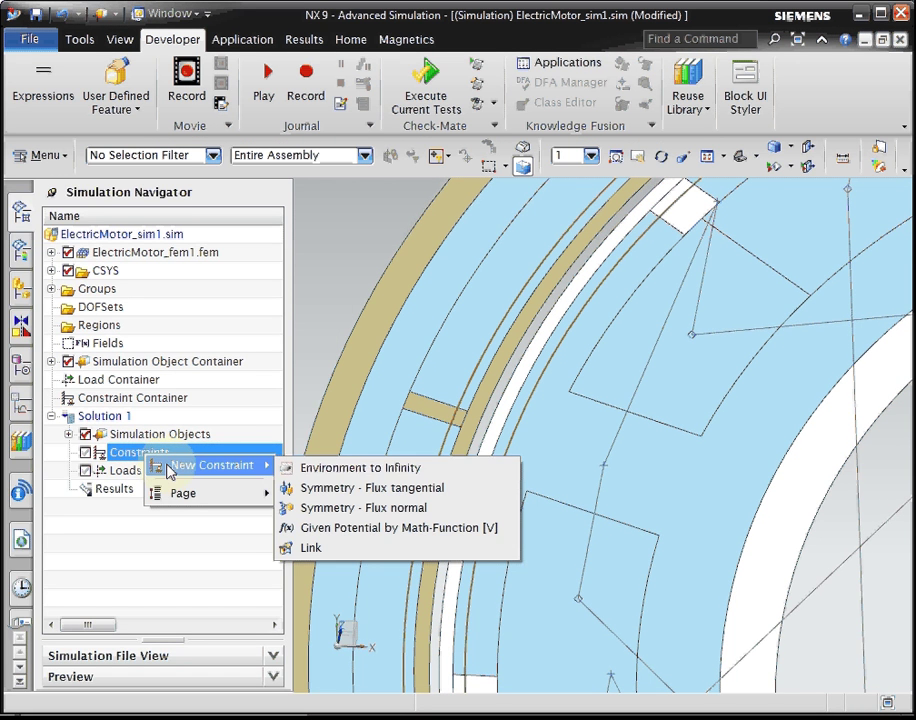
{"action": "left_click", "coordinate": [347, 476]}
{"action": "left_click", "coordinate": [376, 276]}
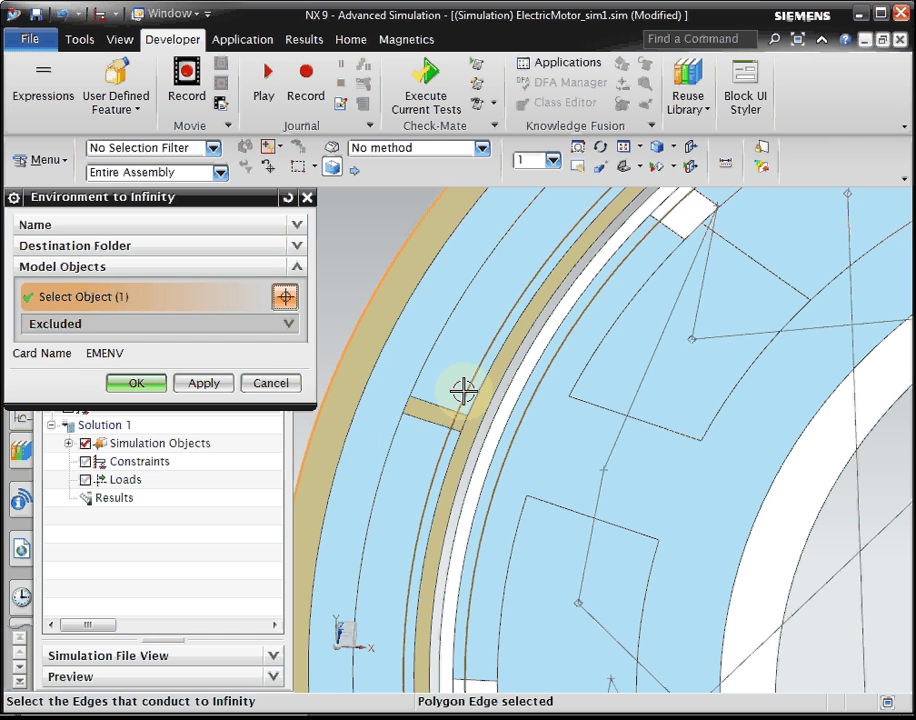
{"action": "left_click", "coordinate": [795, 547]}
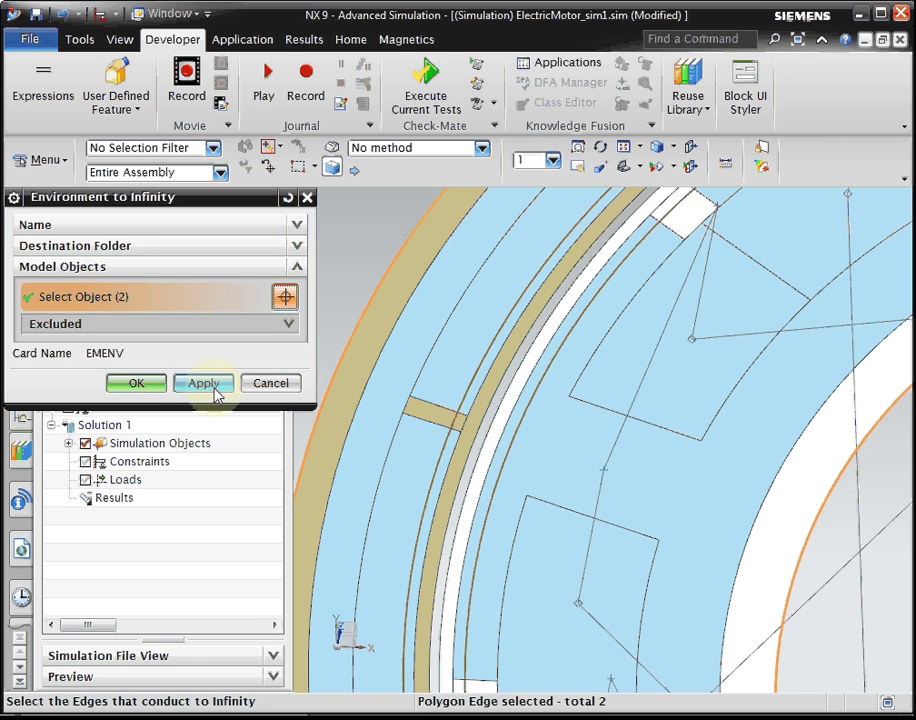
{"action": "left_click", "coordinate": [143, 386]}
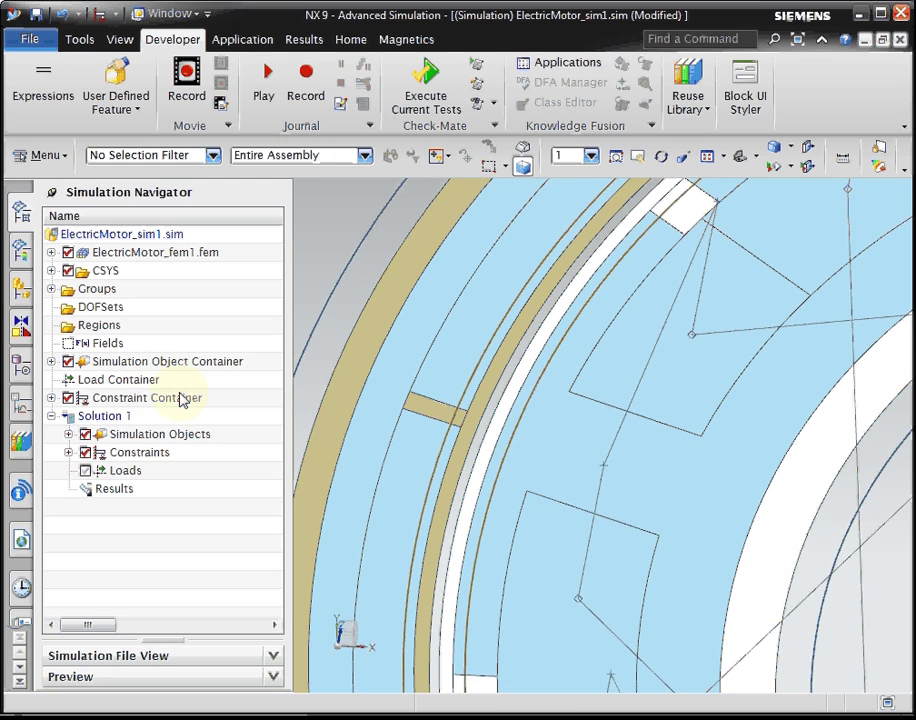
- Start a new Current 2D load of type Harmonic on Circuit named u
{"action": "right_click", "coordinate": [143, 472]}
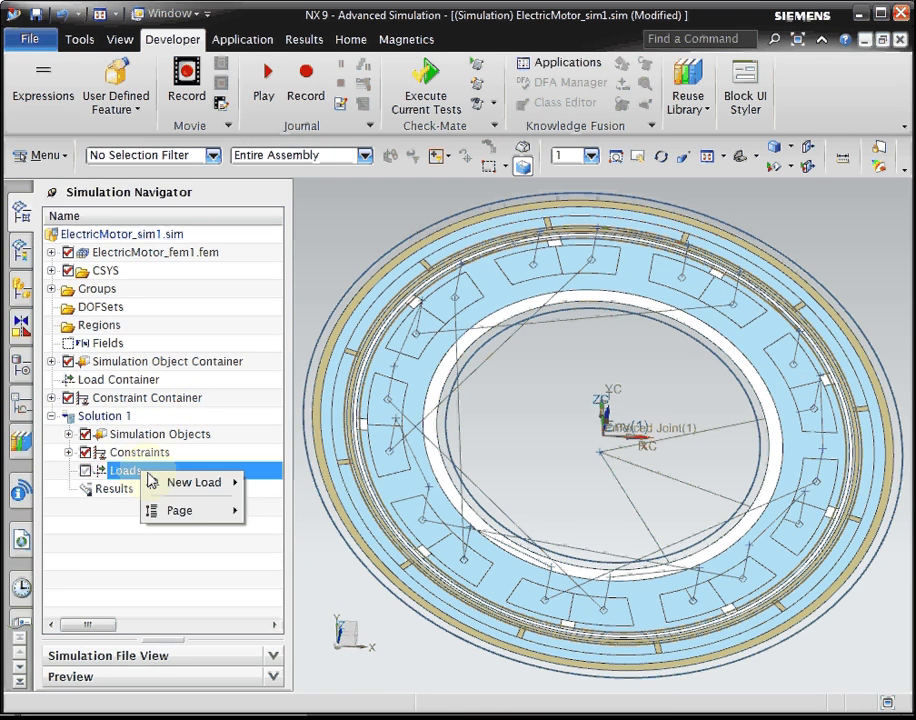
{"action": "mouse_move", "coordinate": [155, 484]}
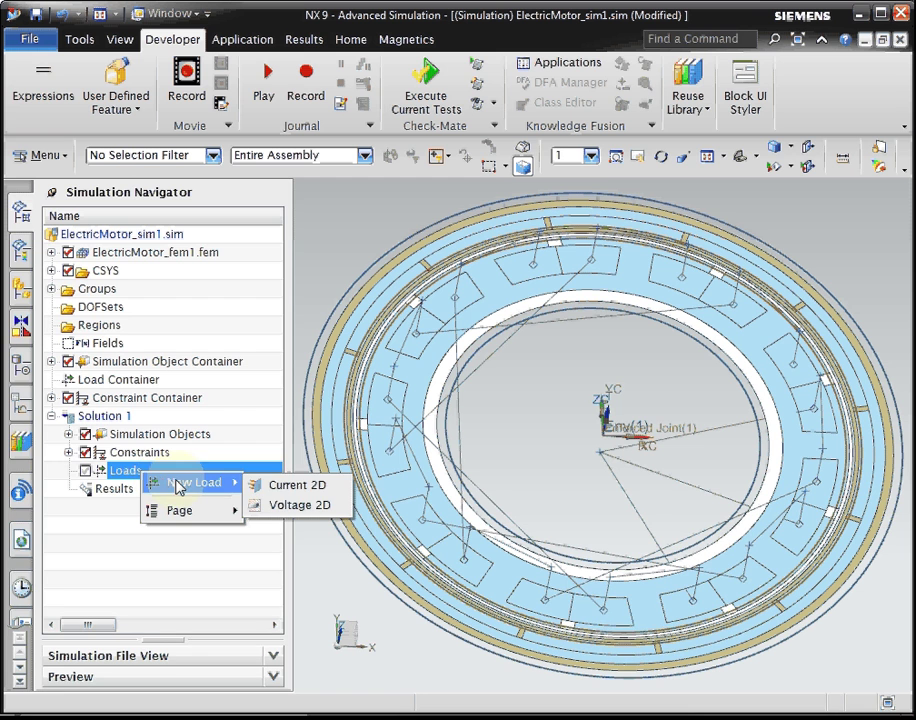
{"action": "left_click", "coordinate": [276, 490]}
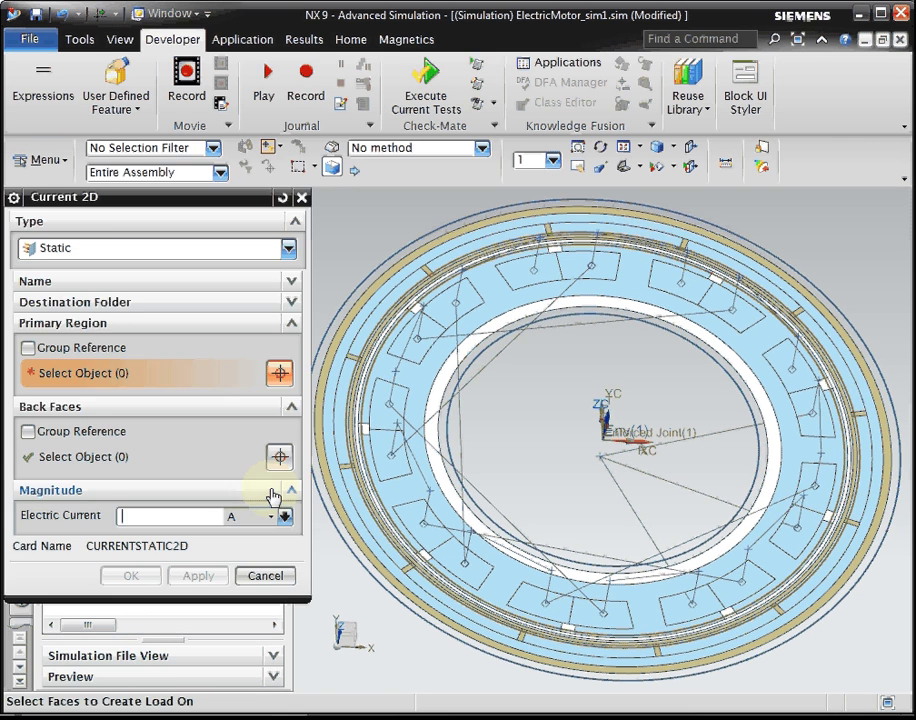
{"action": "left_click", "coordinate": [88, 254]}
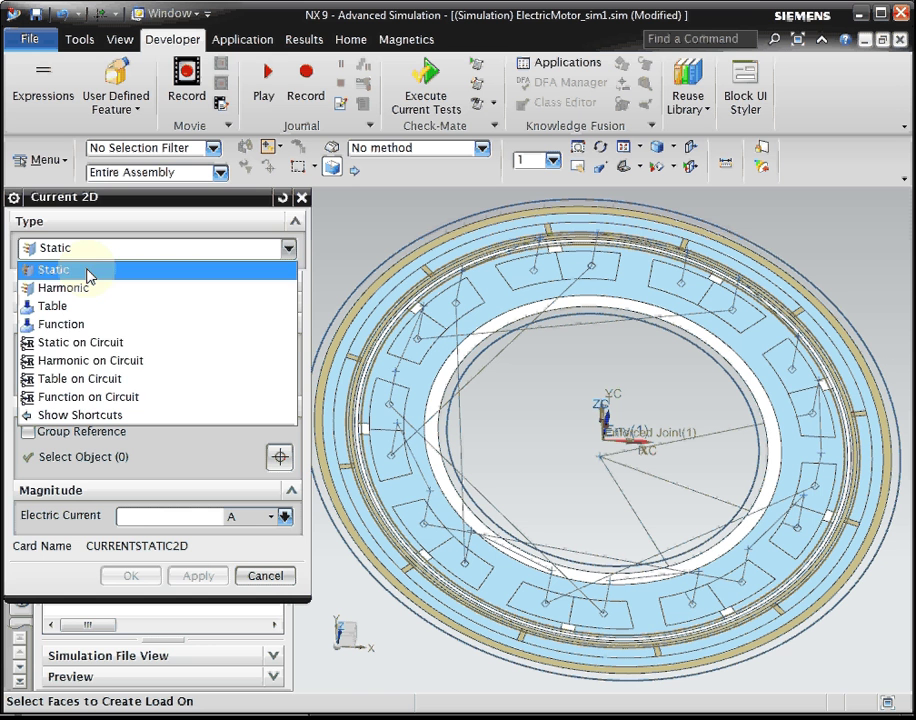
{"action": "left_click", "coordinate": [152, 368]}
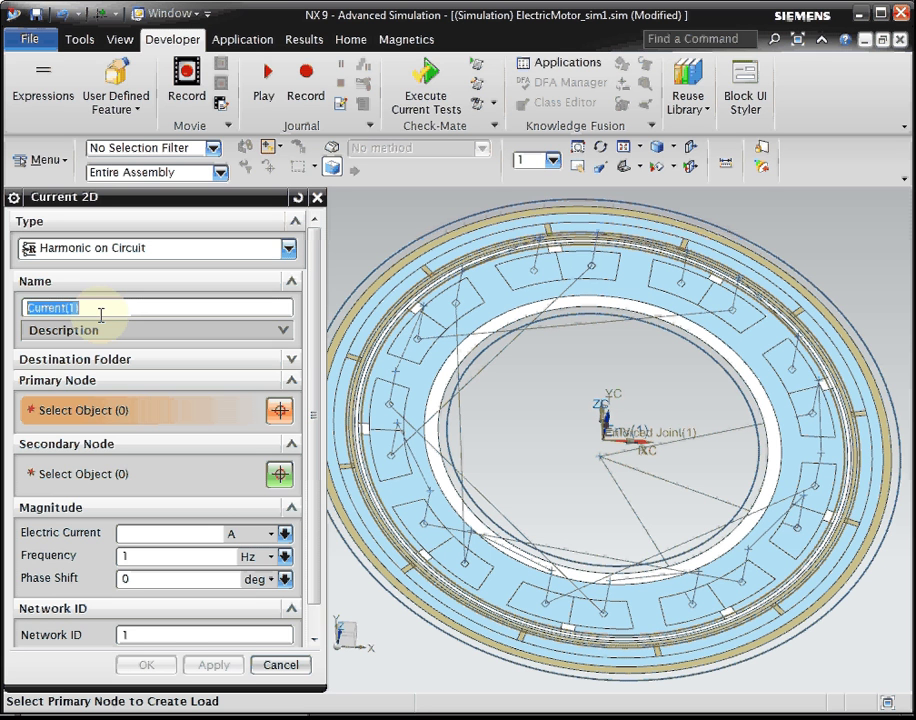
{"action": "type", "text": "u"}
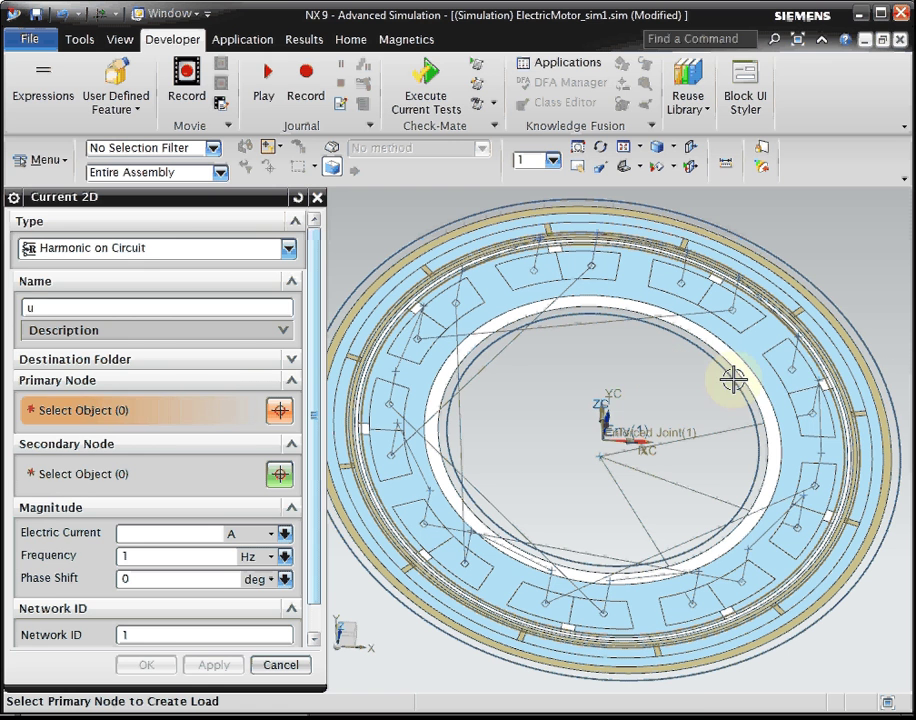
- Connect u from a coil point to the star point, driven by CurrentAmplitude and CurrentFrequency, and apply
{"action": "left_click", "coordinate": [789, 370]}
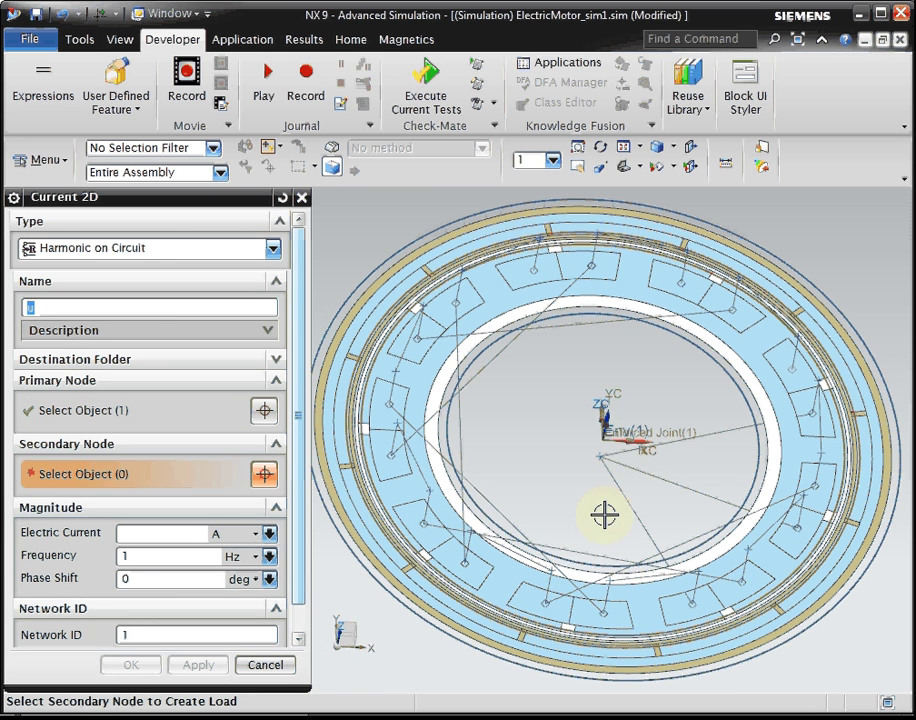
{"action": "left_click", "coordinate": [598, 455]}
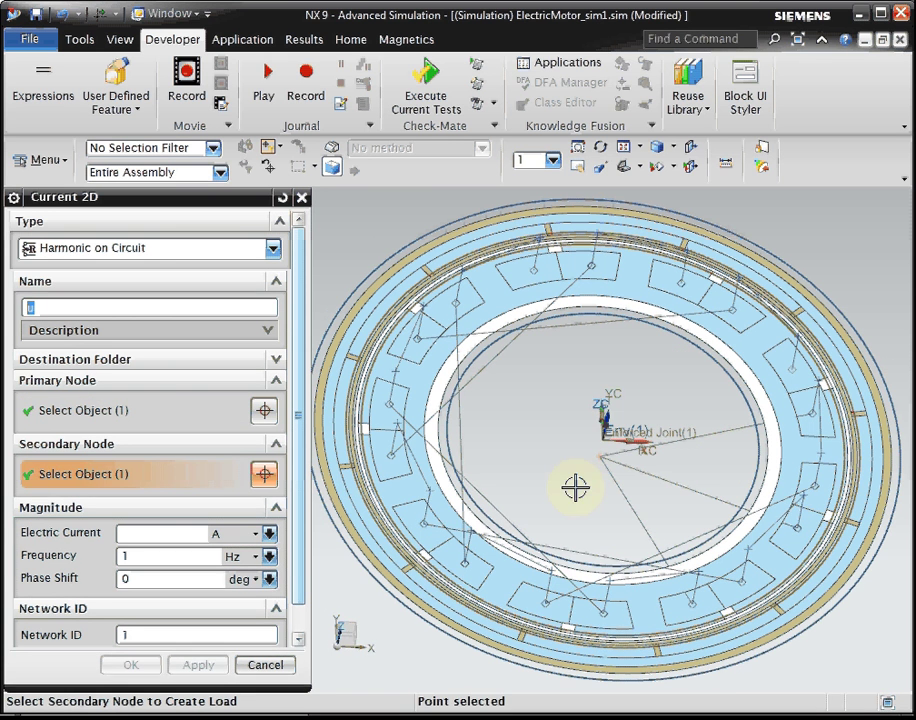
{"action": "left_click", "coordinate": [152, 533]}
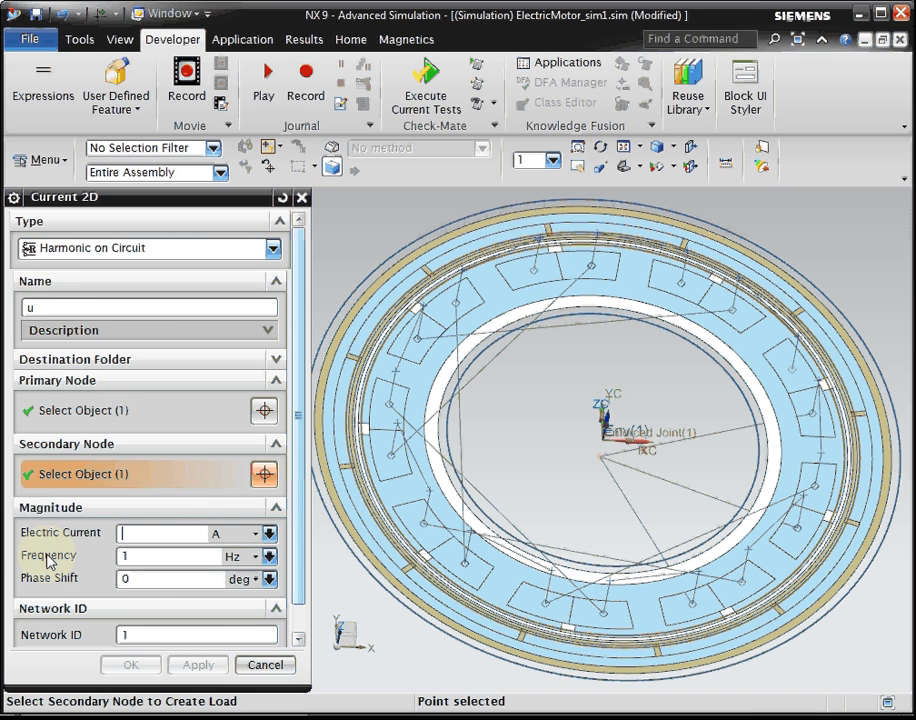
{"action": "type", "text": "Cu"}
{"action": "key", "text": "Return"}
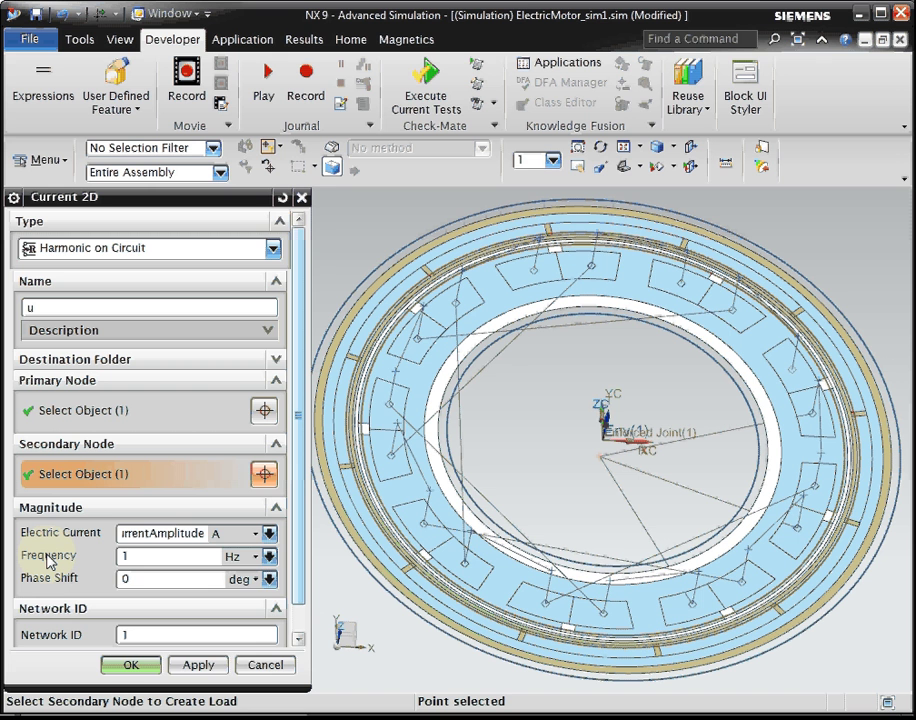
{"action": "key", "text": "Tab"}
{"action": "type", "text": "Cu"}
{"action": "key", "text": "Down"}
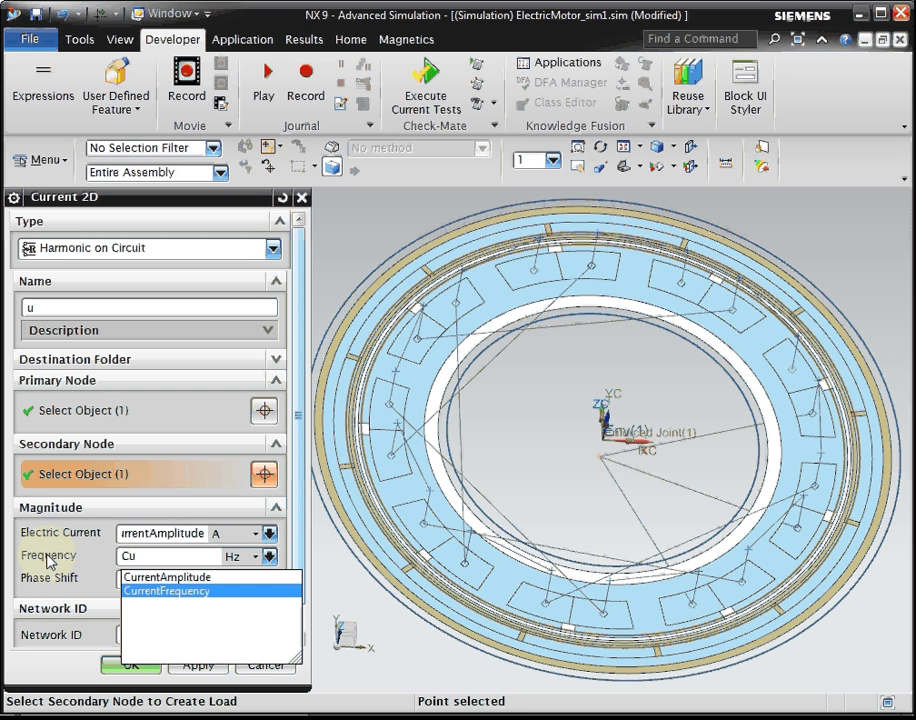
{"action": "key", "text": "Return"}
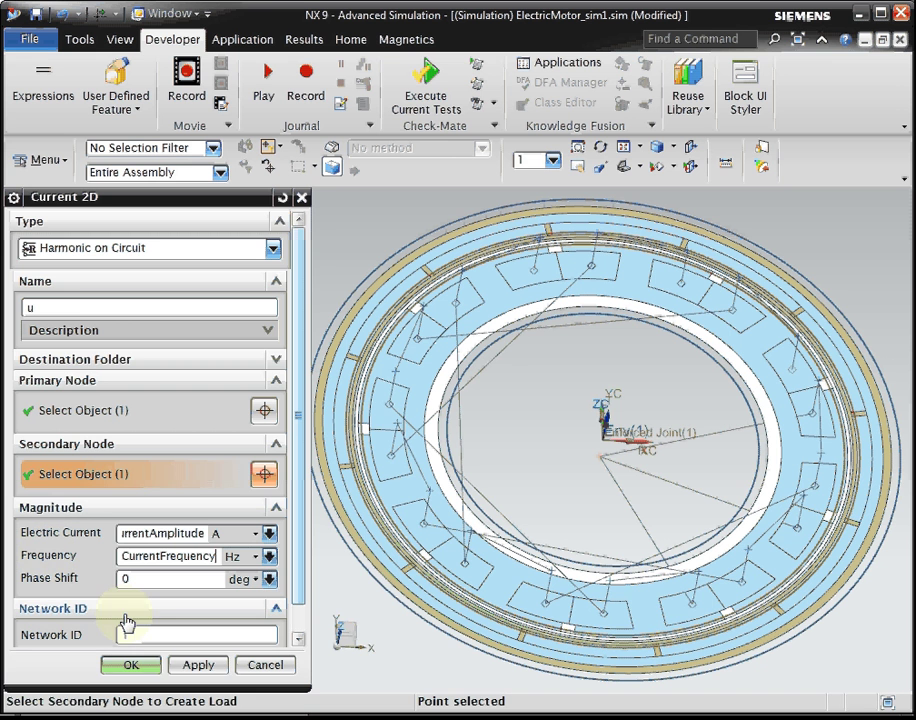
{"action": "left_click", "coordinate": [196, 665]}
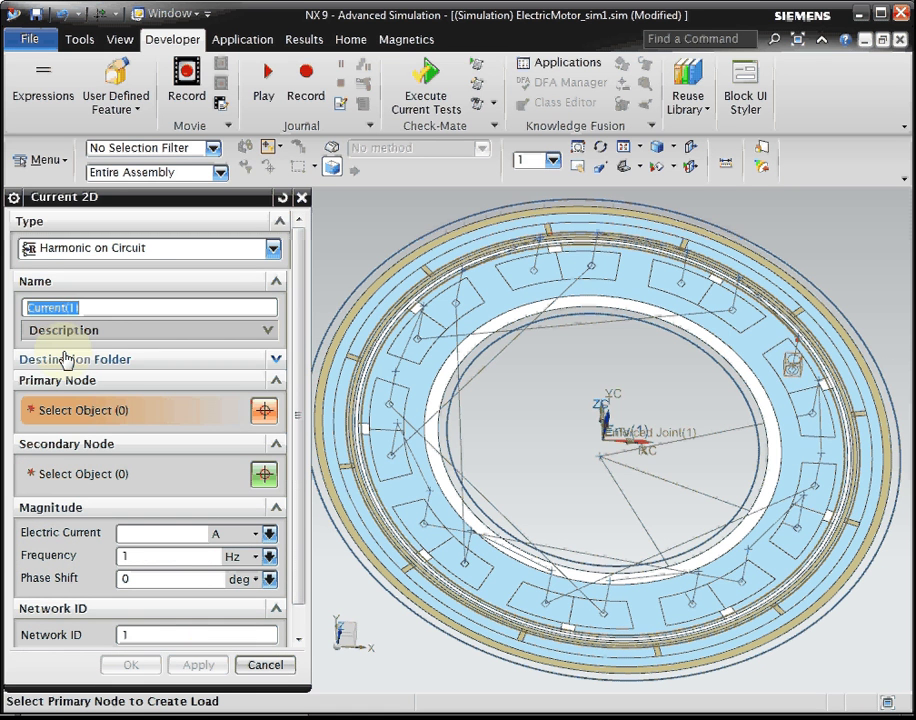
- Name the next load v and connect it from a COIL06_A point to the STARPOINT
{"action": "type", "text": "V"}
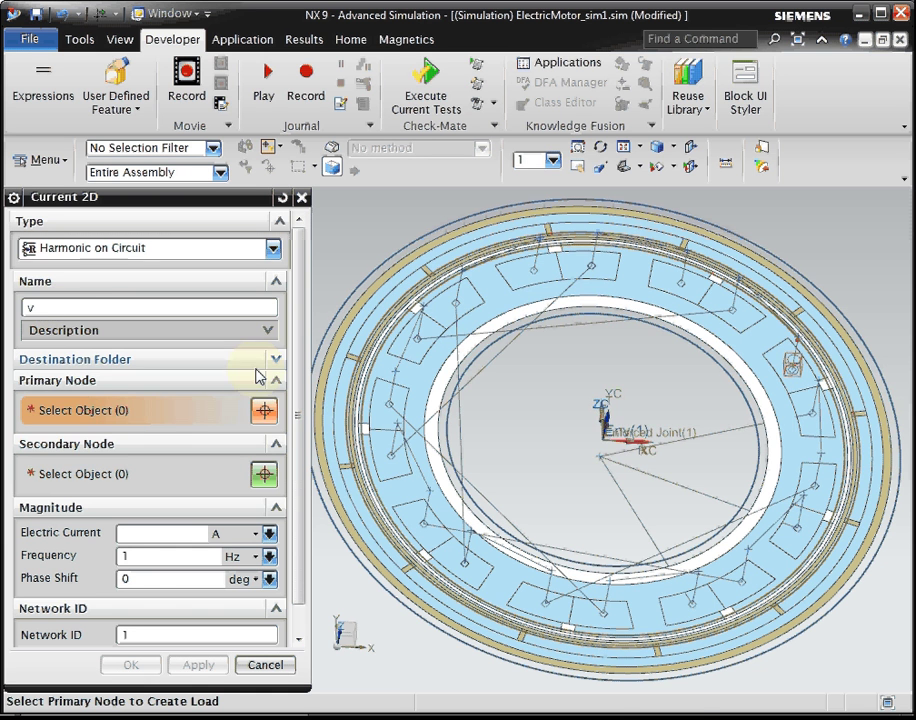
{"action": "left_click", "coordinate": [533, 271]}
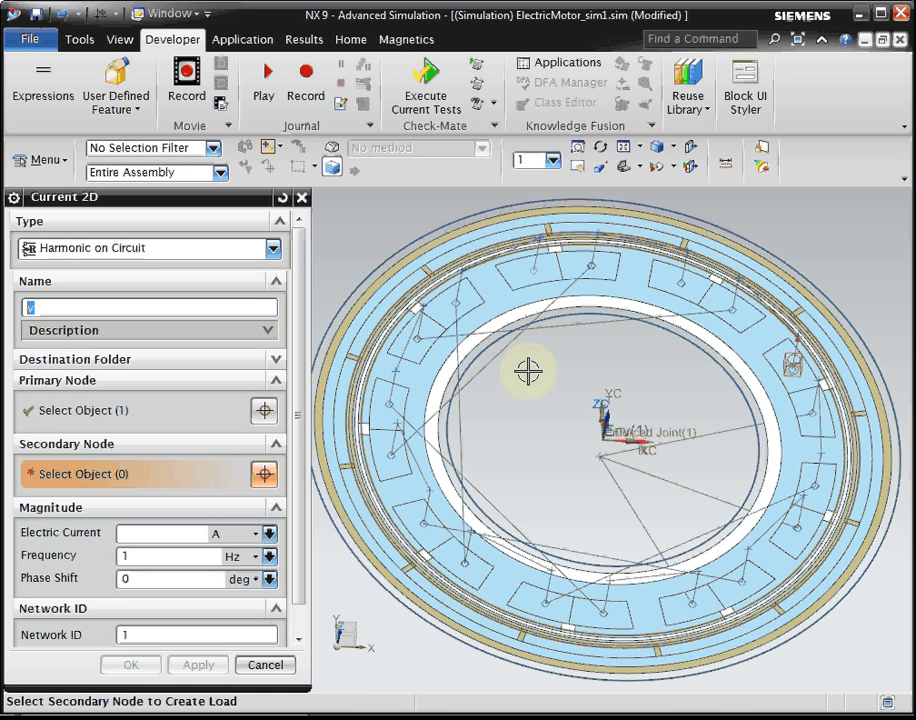
{"action": "left_click", "coordinate": [601, 456]}
- Drive v with CurrentAmplitude, CurrentFrequency and a 120° phase shift, then apply
{"action": "left_click", "coordinate": [167, 538]}
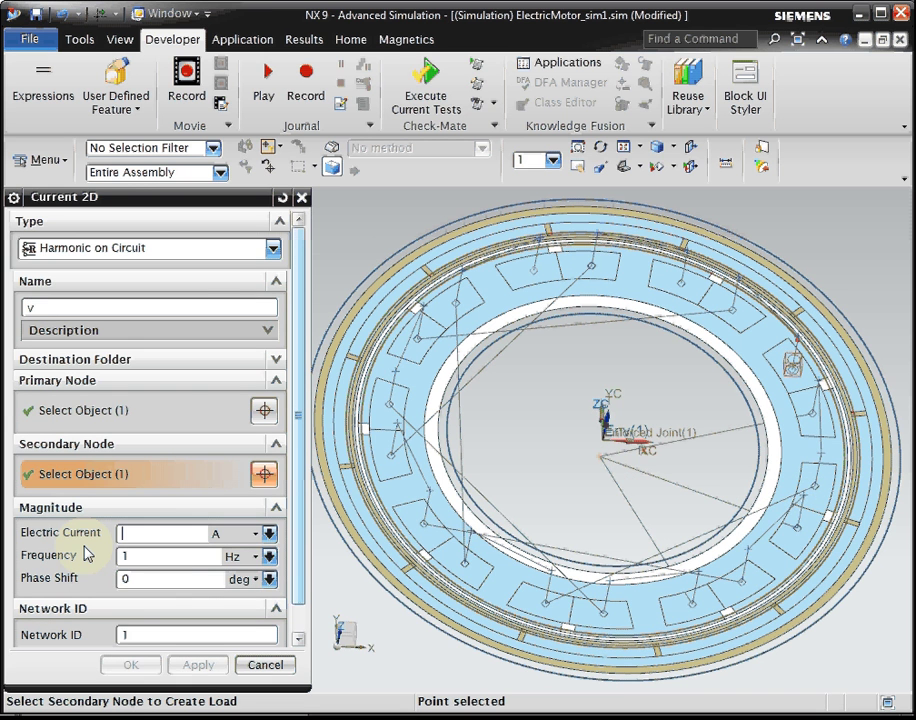
{"action": "type", "text": "Cu"}
{"action": "key", "text": "Return"}
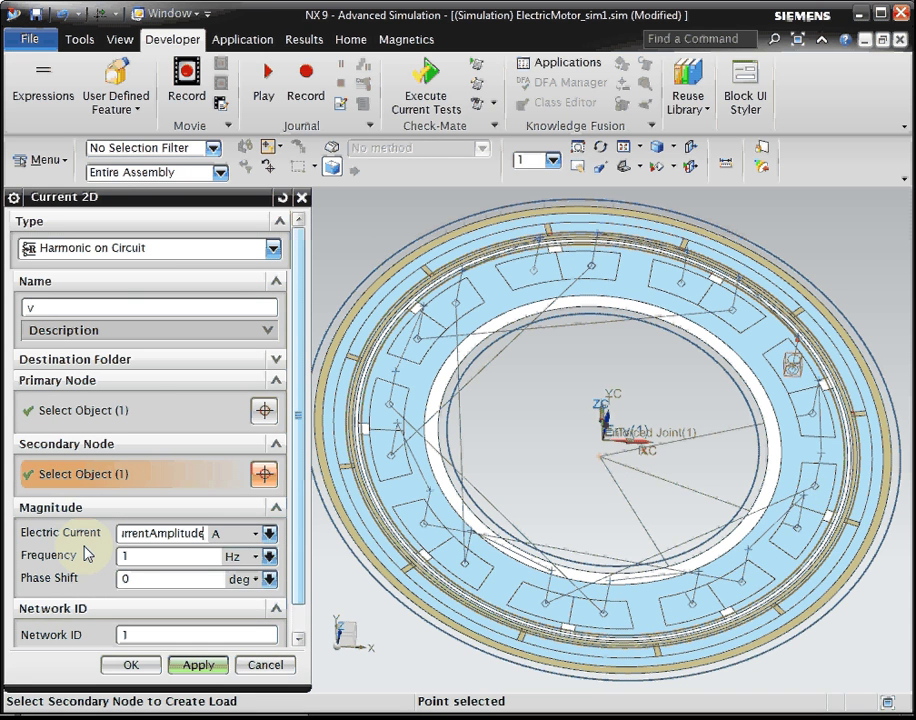
{"action": "key", "text": "Tab"}
{"action": "type", "text": "Cu"}
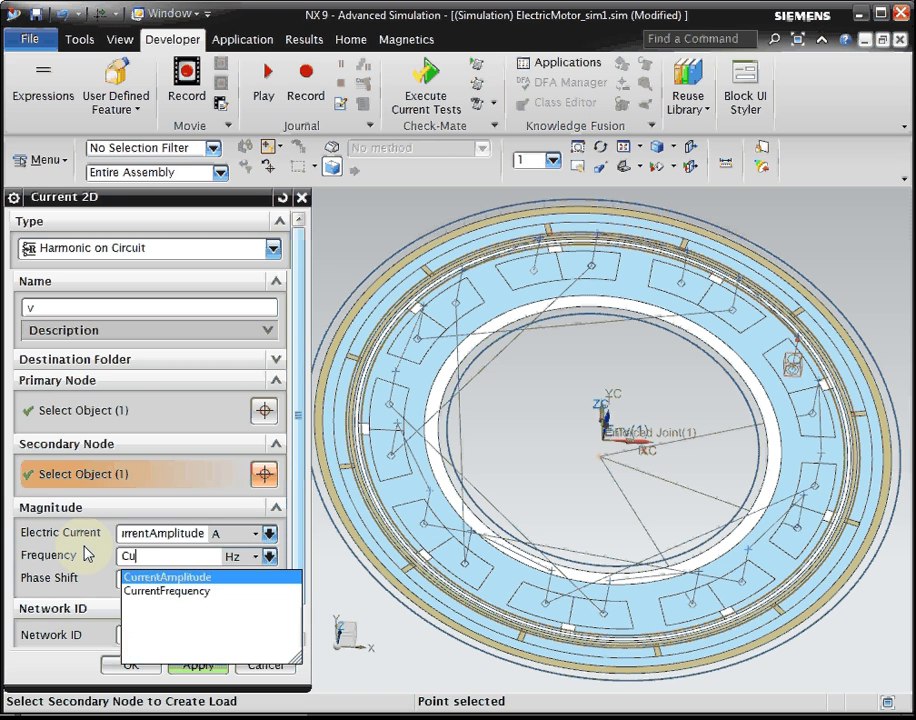
{"action": "key", "text": "Down"}
{"action": "key", "text": "Return"}
{"action": "key", "text": "Tab"}
{"action": "type", "text": "120"}
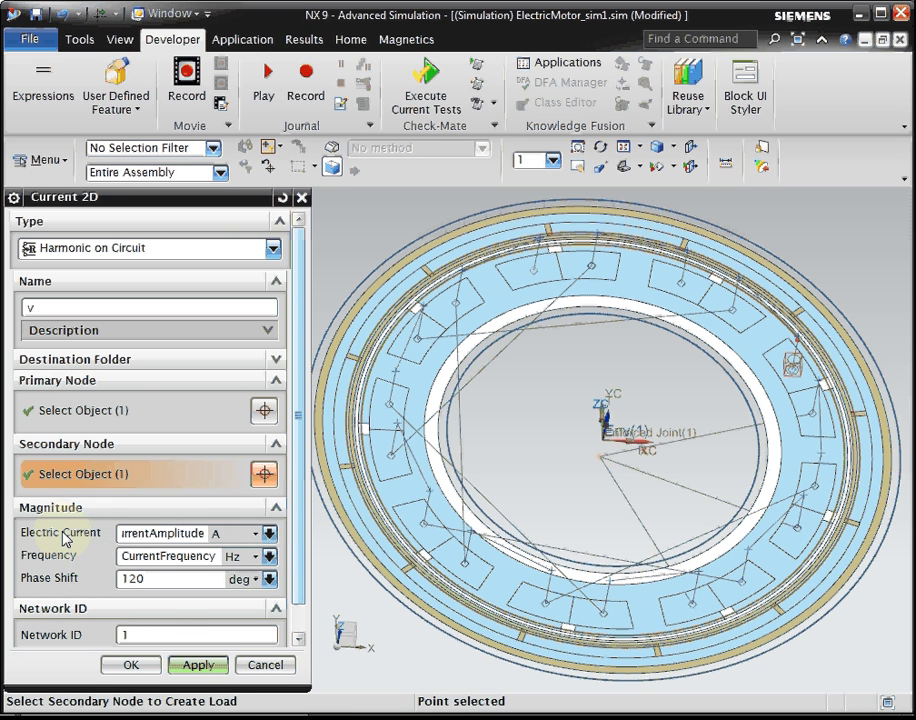
{"action": "left_click", "coordinate": [207, 665]}
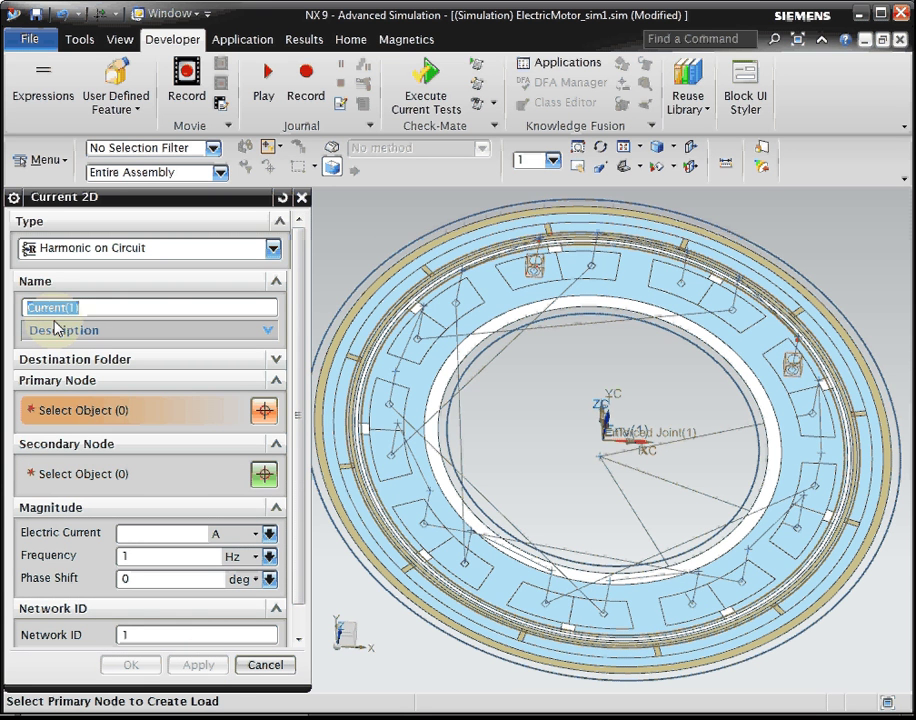
- Name the third load w and connect it from a COIL04_A point to the star point
{"action": "type", "text": "w"}
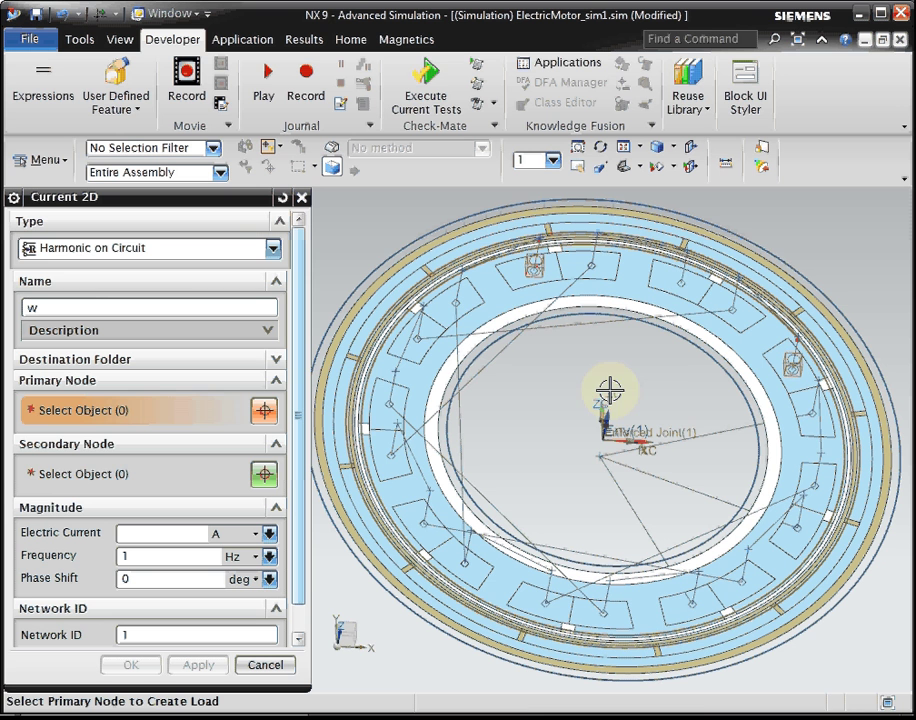
{"action": "left_click", "coordinate": [681, 280]}
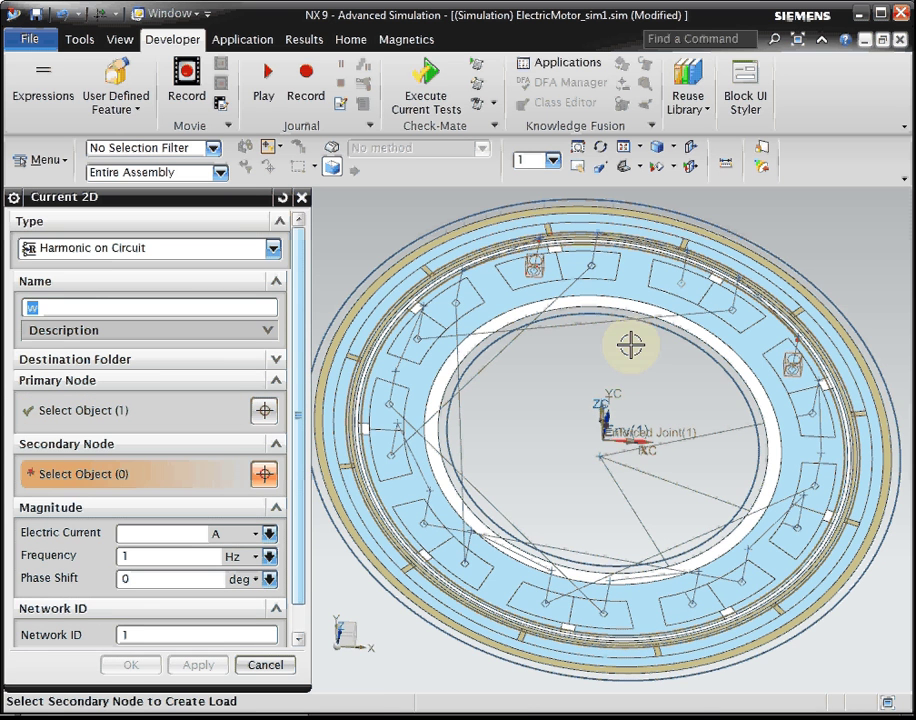
{"action": "left_click", "coordinate": [602, 458]}
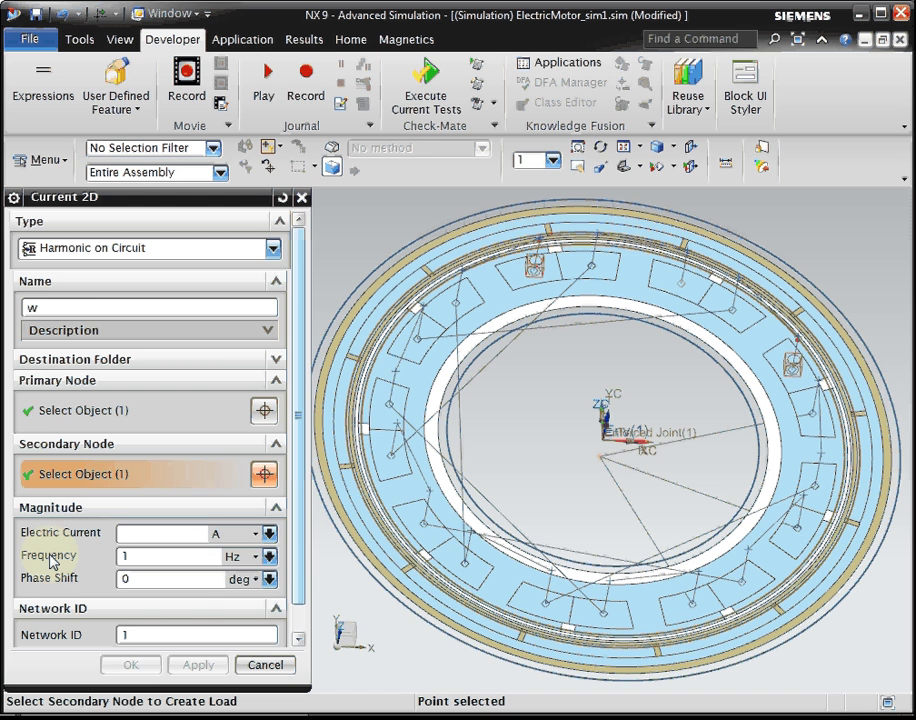
- Drive w with CurrentAmplitude, CurrentFrequency and a 240° phase shift, and confirm with OK
{"action": "type", "text": "Cu"}
{"action": "key", "text": "Return"}
{"action": "key", "text": "Tab"}
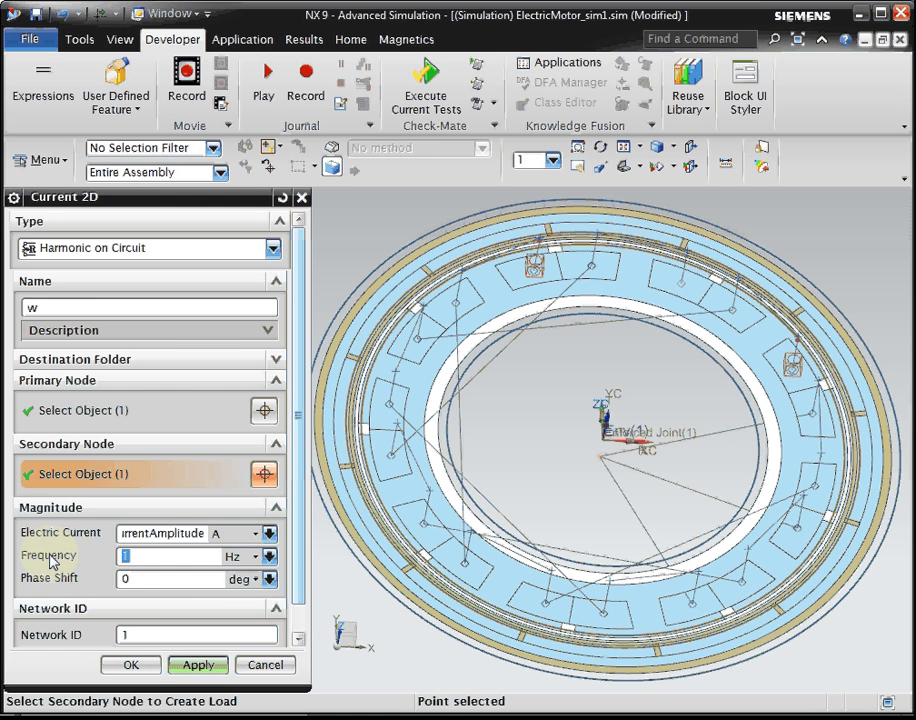
{"action": "type", "text": "Cu"}
{"action": "key", "text": "Down"}
{"action": "key", "text": "Return"}
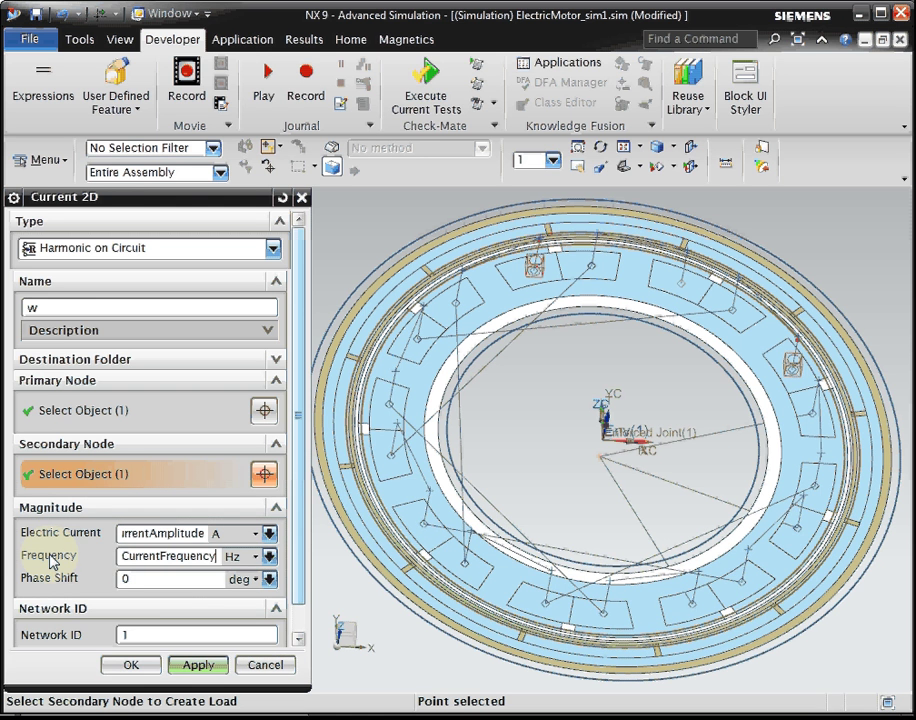
{"action": "key", "text": "Tab"}
{"action": "type", "text": "240"}
{"action": "left_click", "coordinate": [129, 665]}
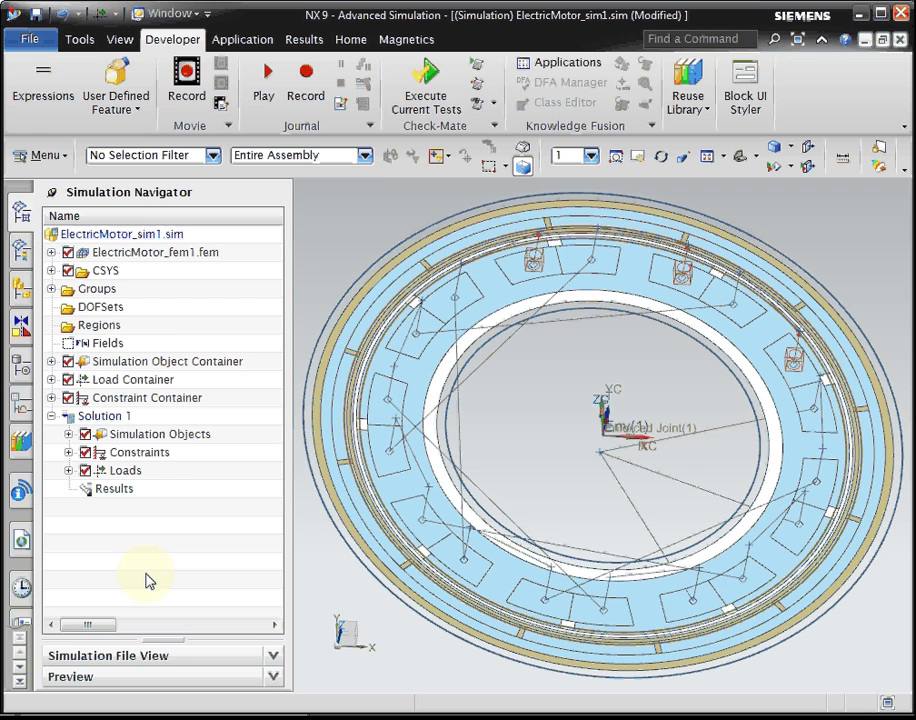
- Change the Newton method Epsilon in Solution 1's solver parameters from 0.005 to 0.00005
{"action": "right_click", "coordinate": [141, 417]}
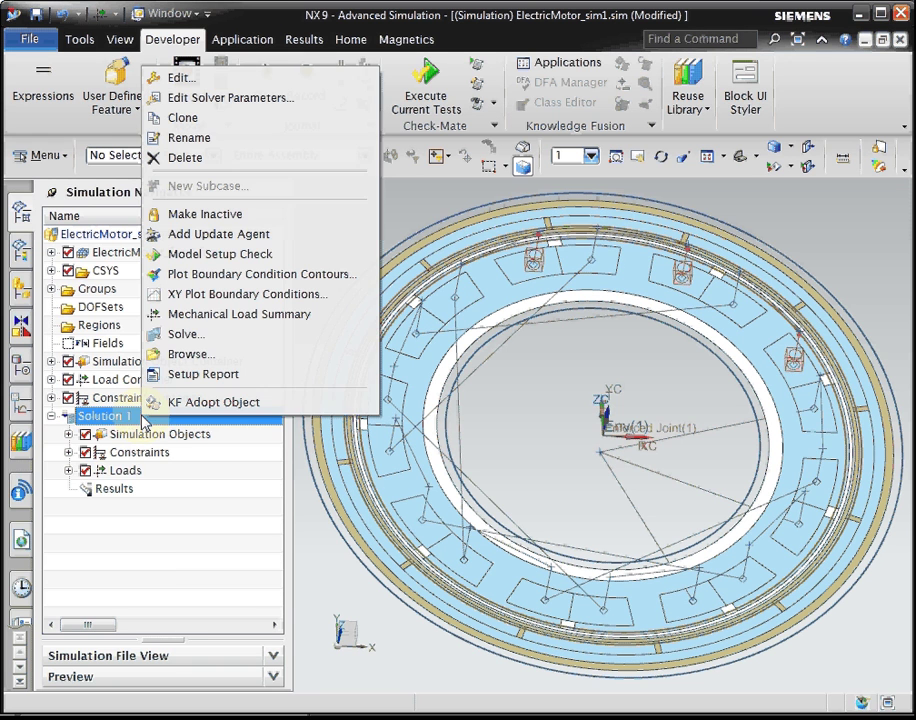
{"action": "left_click", "coordinate": [234, 343]}
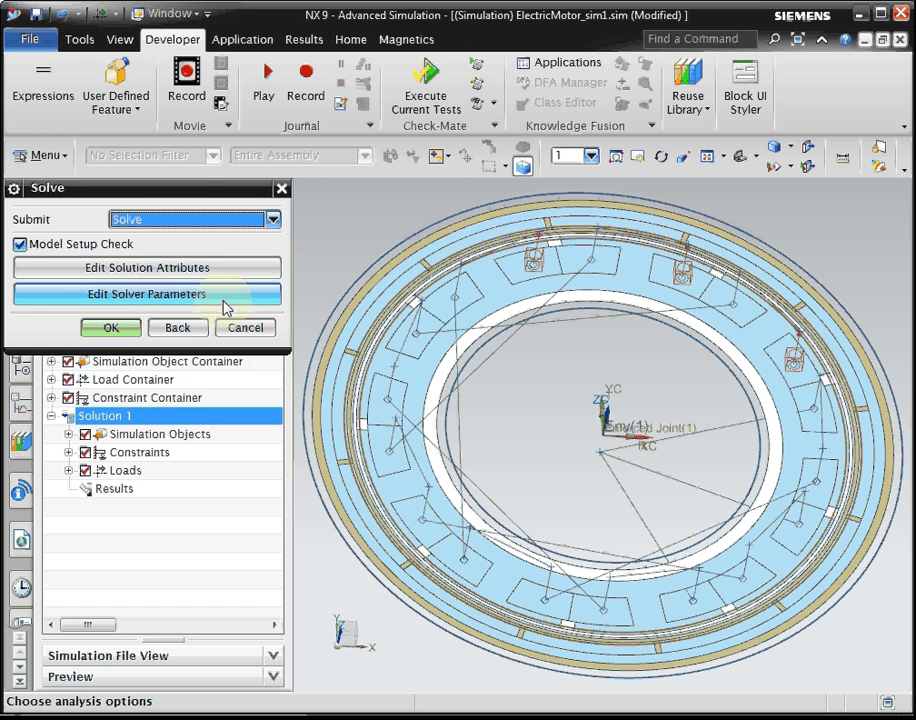
{"action": "left_click", "coordinate": [145, 294]}
{"action": "left_click", "coordinate": [105, 299]}
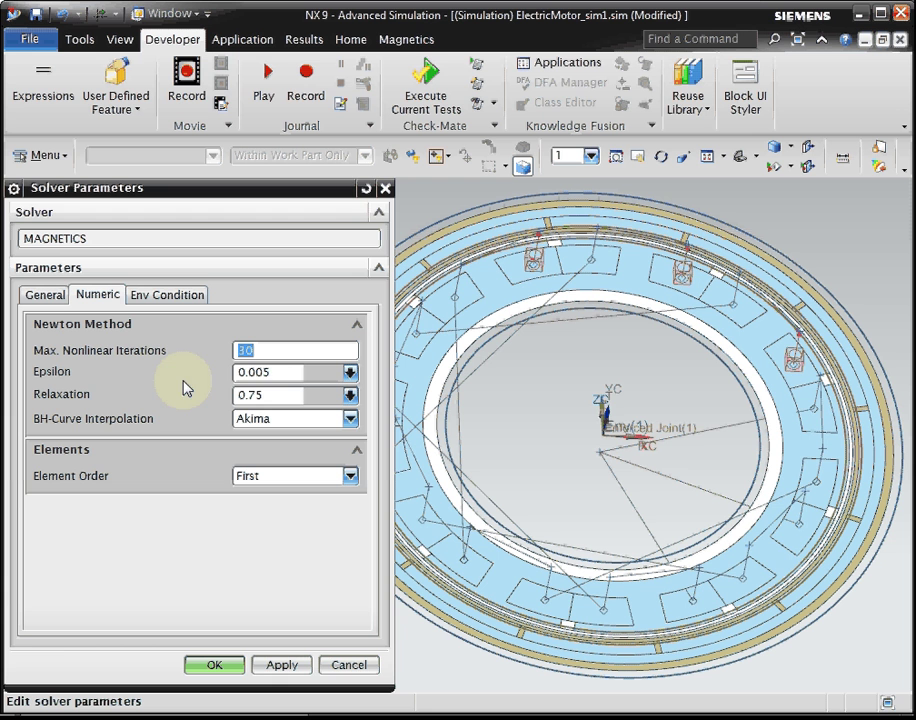
{"action": "left_click", "coordinate": [265, 372]}
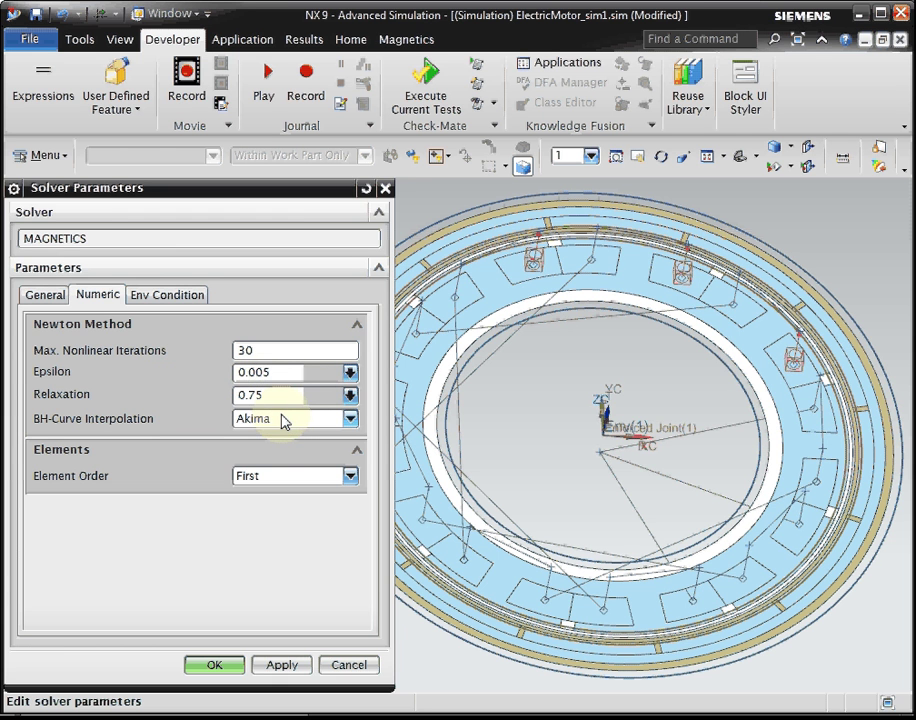
{"action": "type", "text": "00"}
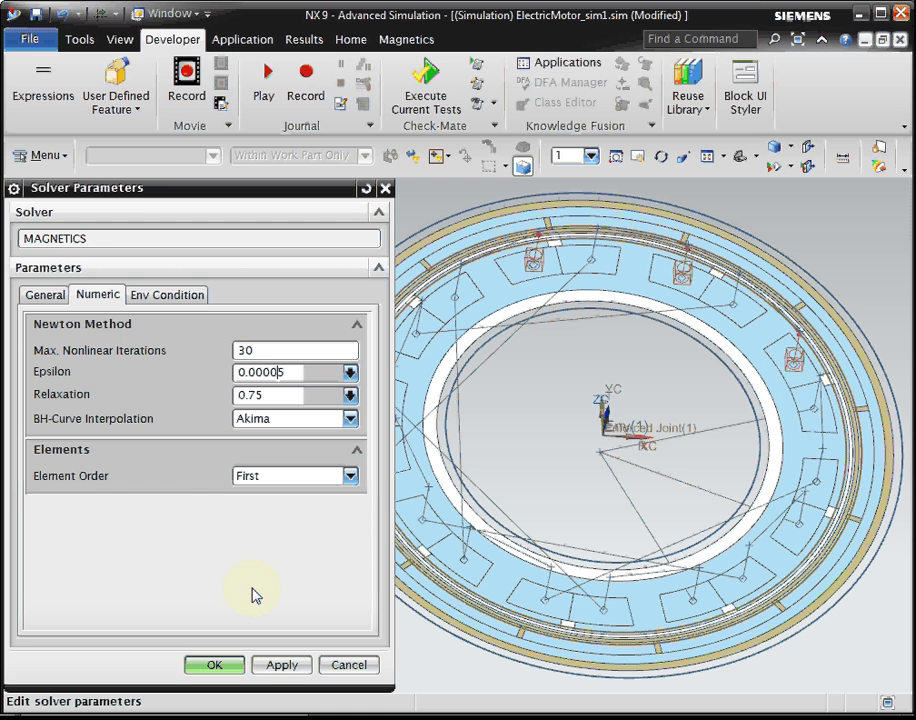
{"action": "left_click", "coordinate": [214, 665]}
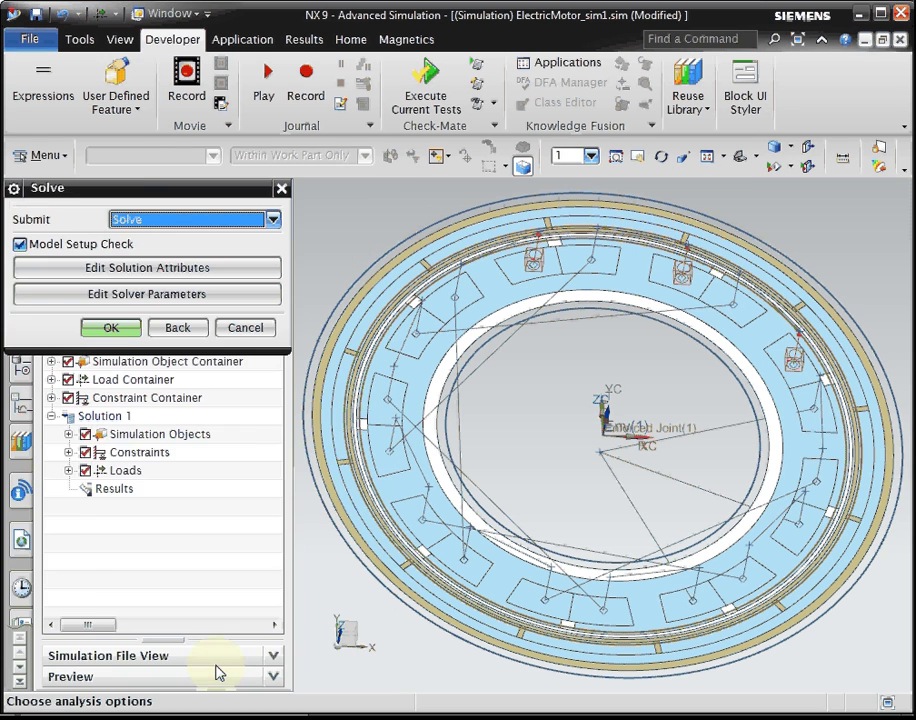
- Run the Solution 1 solve, watching the enlarged SnakeTail log until it ends, then close the log and job monitor
{"action": "left_click", "coordinate": [112, 329]}
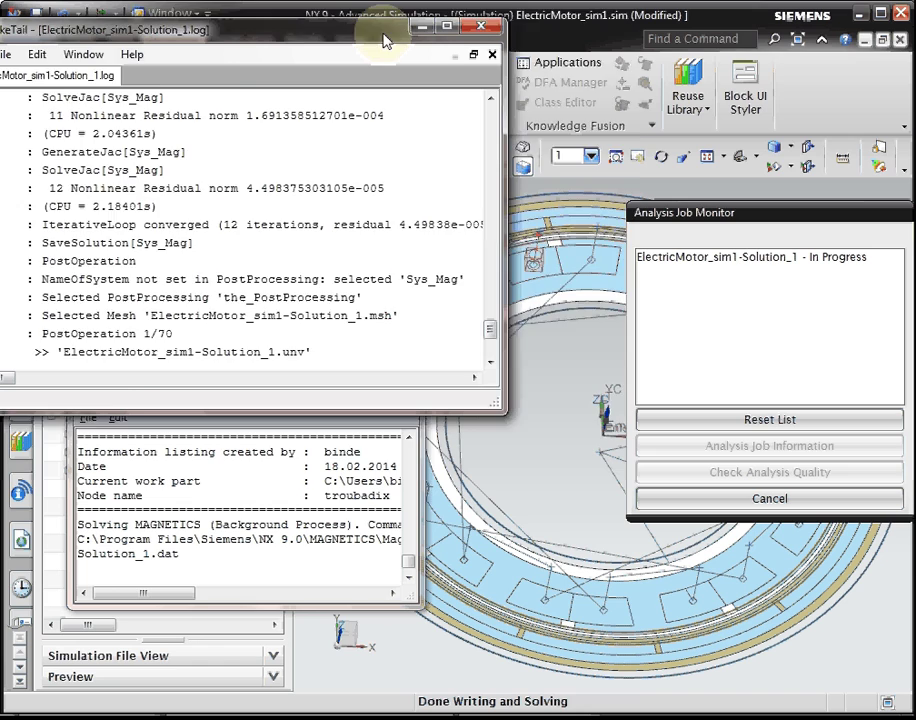
{"action": "left_click_drag", "start_coordinate": [384, 20], "coordinate": [487, 24]}
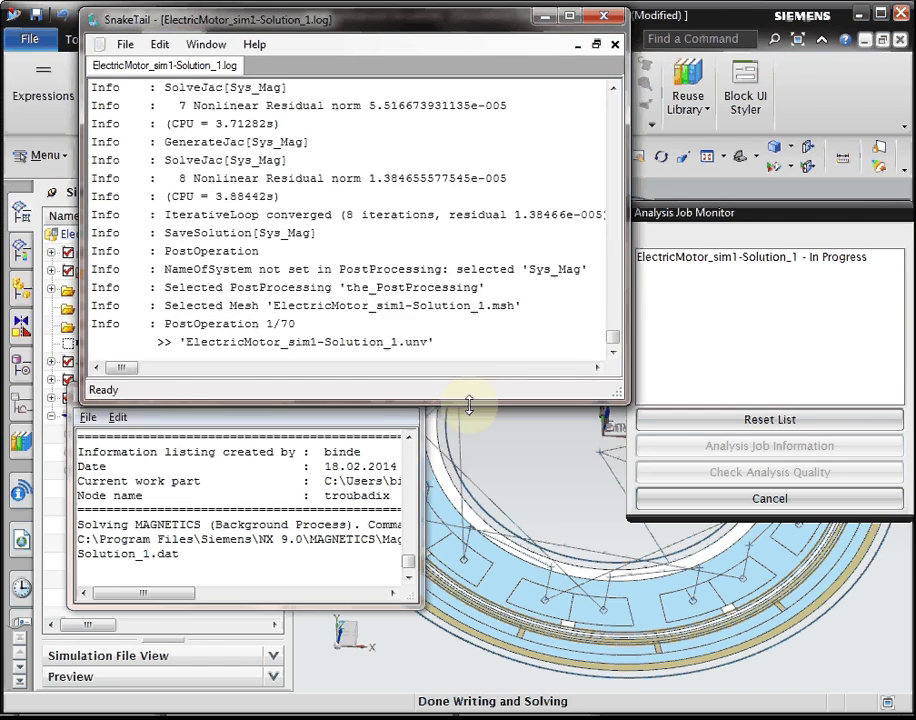
{"action": "left_click_drag", "start_coordinate": [474, 401], "coordinate": [478, 689]}
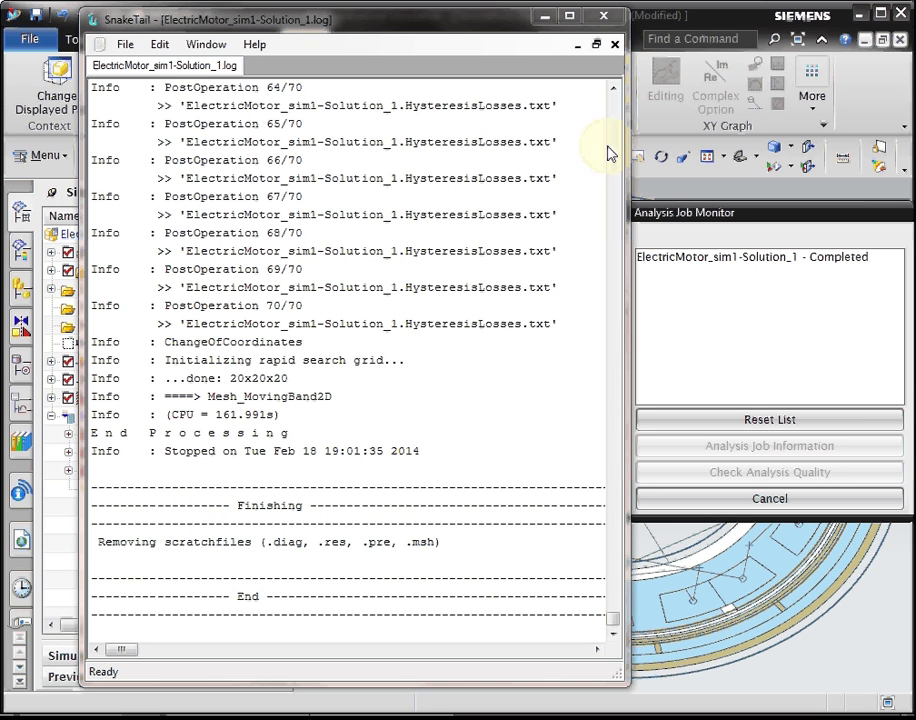
{"action": "left_click", "coordinate": [601, 20]}
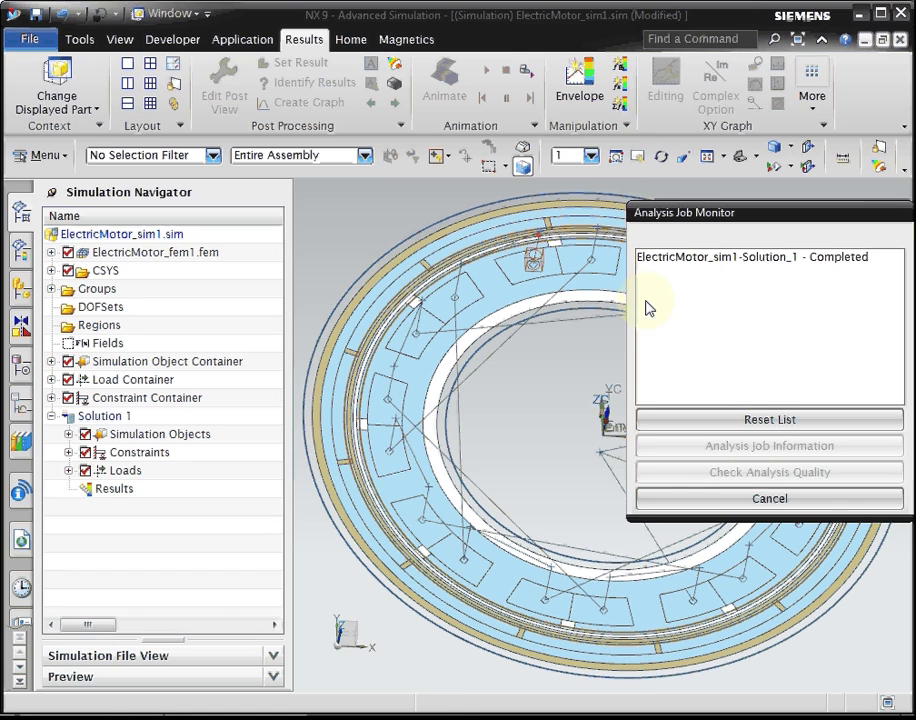
{"action": "left_click", "coordinate": [648, 498]}
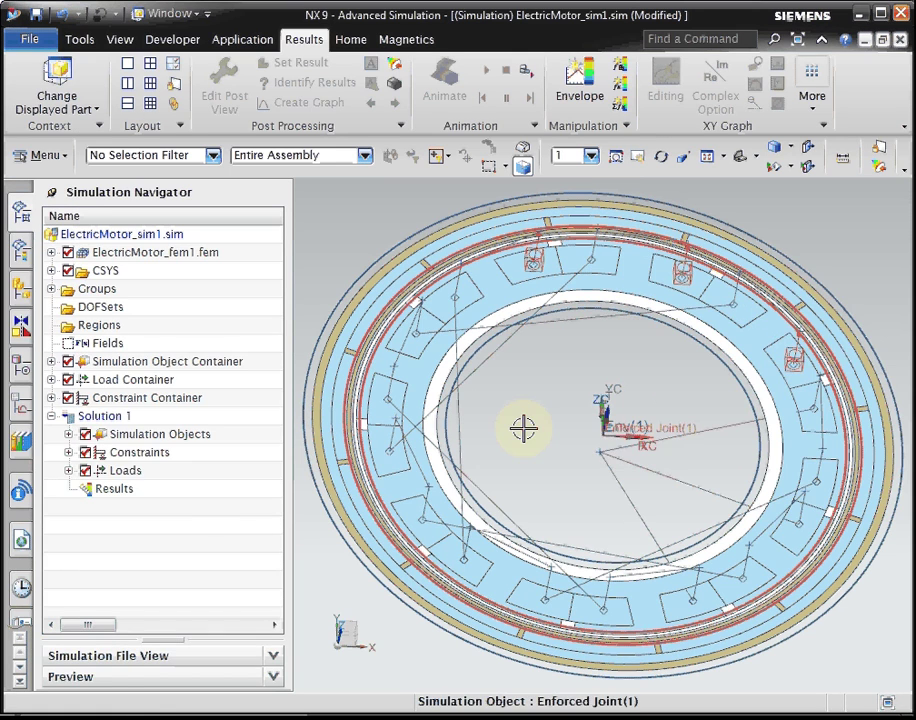
- Plot TorqueBand_on_Enforced_Joint(1) from the Torque AFU in the main viewport
{"action": "left_click", "coordinate": [22, 408]}
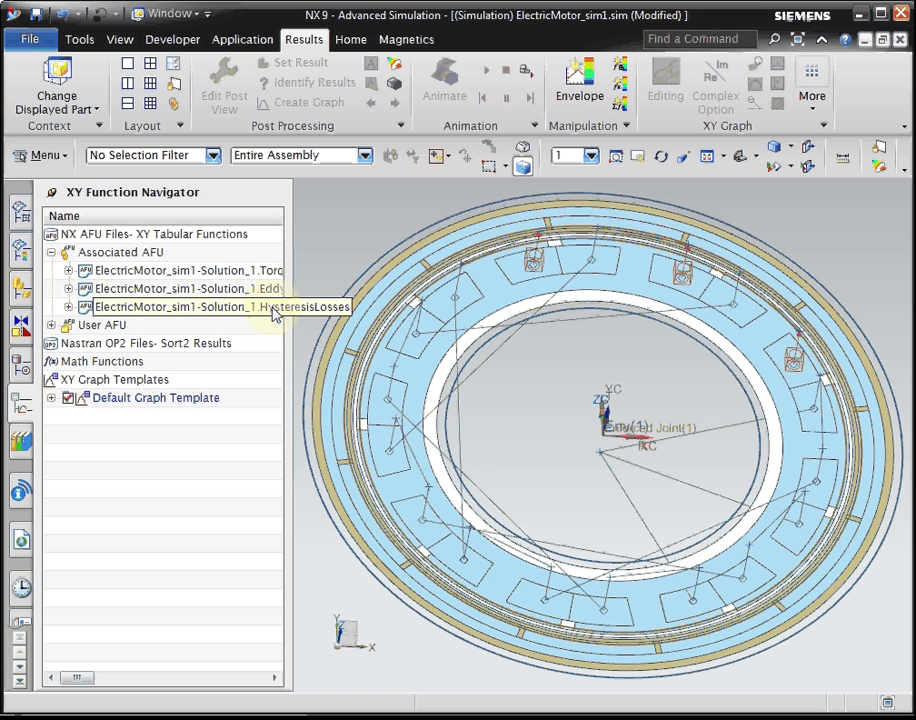
{"action": "left_click", "coordinate": [68, 271]}
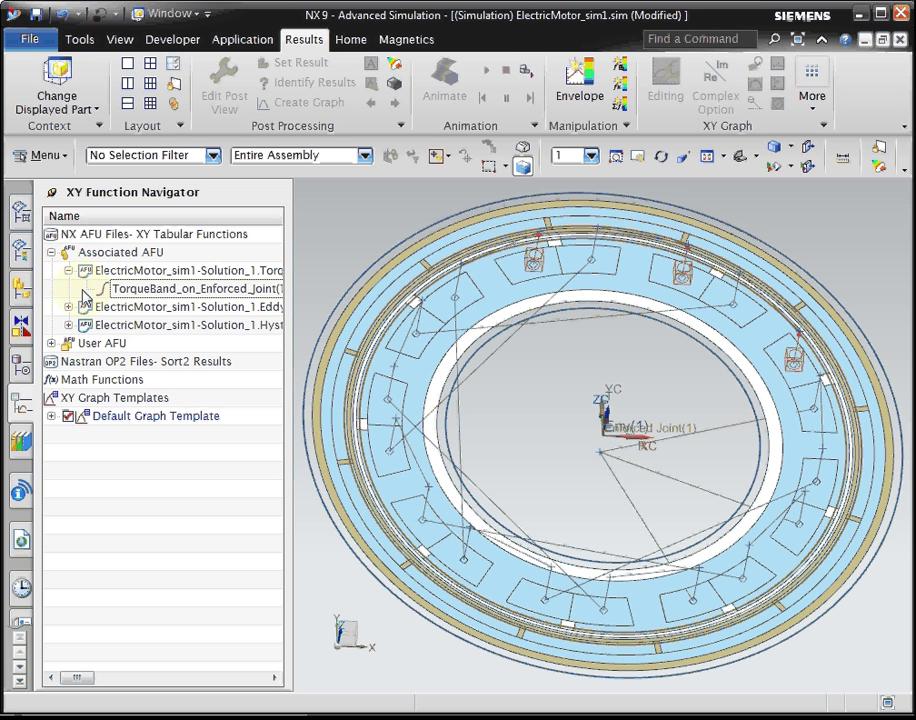
{"action": "double_click", "coordinate": [197, 290]}
{"action": "left_click", "coordinate": [320, 247]}
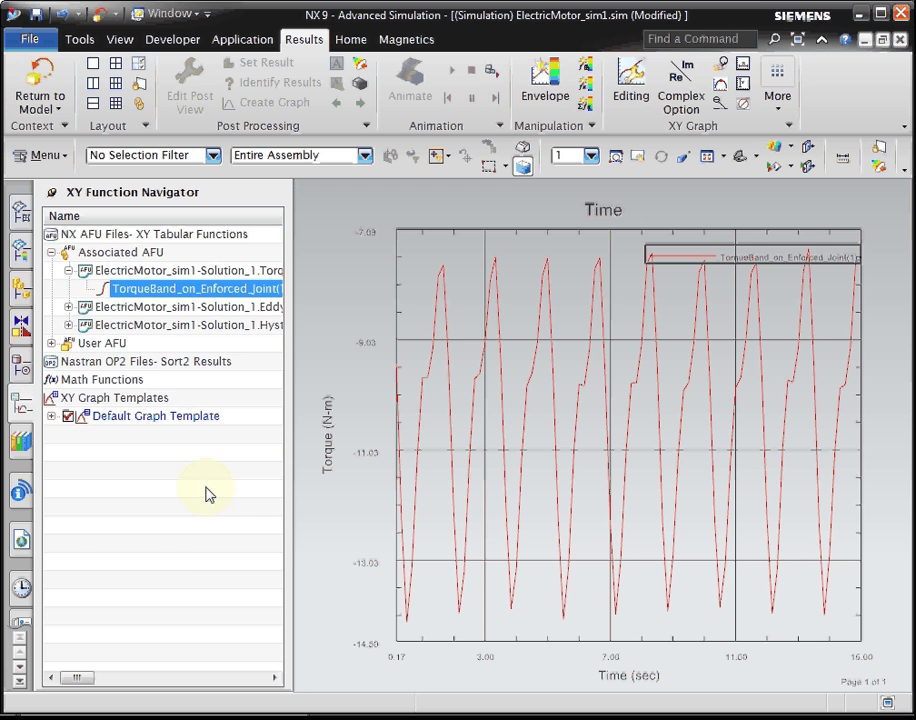
{"action": "right_click", "coordinate": [151, 293]}
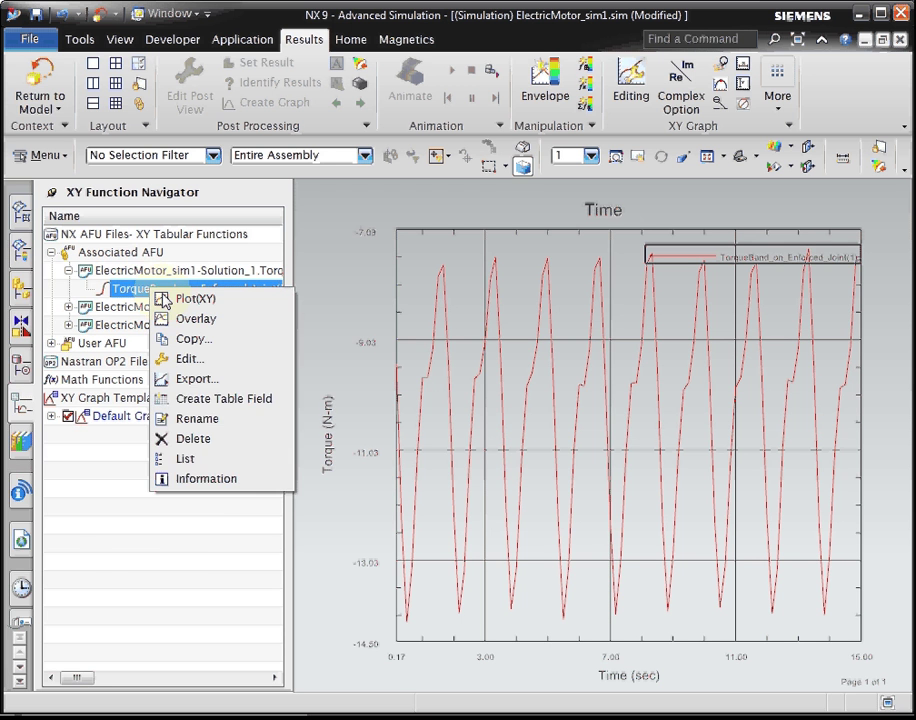
{"action": "left_click", "coordinate": [210, 479]}
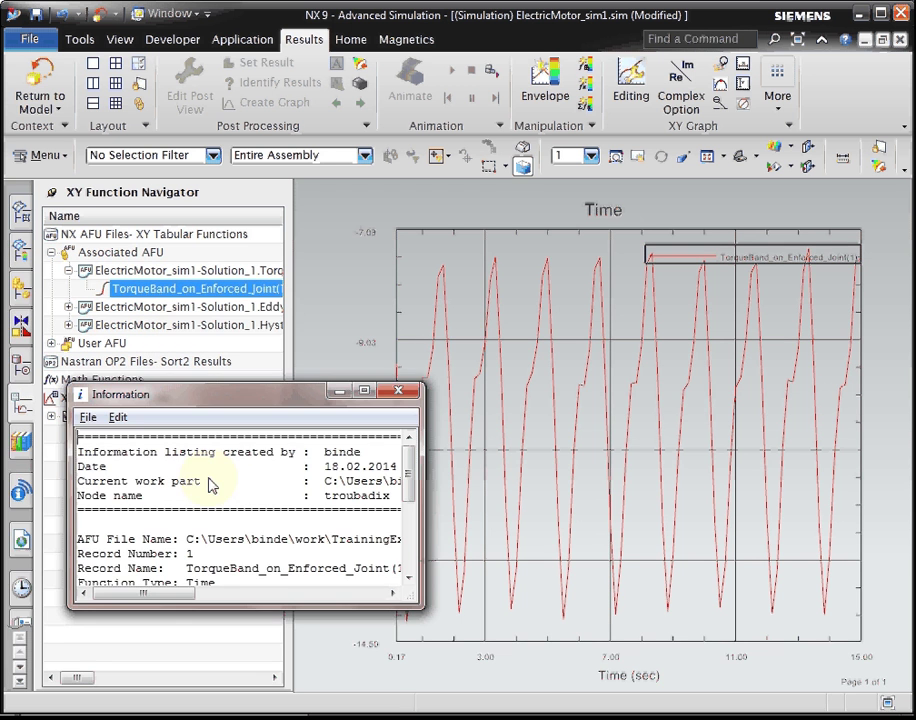
{"action": "scroll", "coordinate": [251, 545], "scroll_direction": "down", "scroll_amount": 2}
{"action": "scroll", "coordinate": [251, 545], "scroll_direction": "down", "scroll_amount": 1}
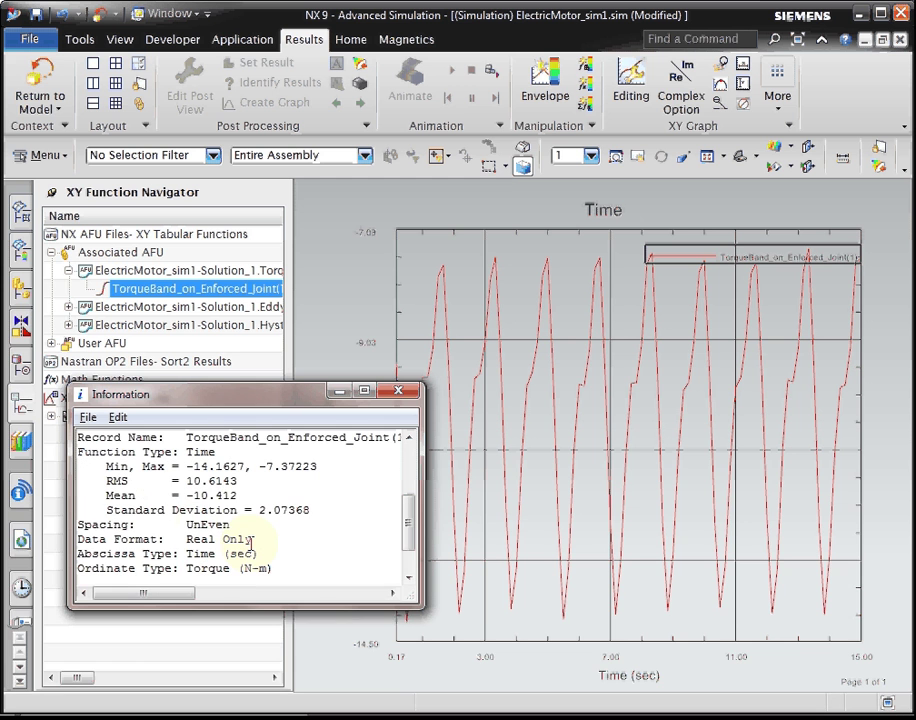
{"action": "left_click_drag", "start_coordinate": [101, 495], "coordinate": [290, 497]}
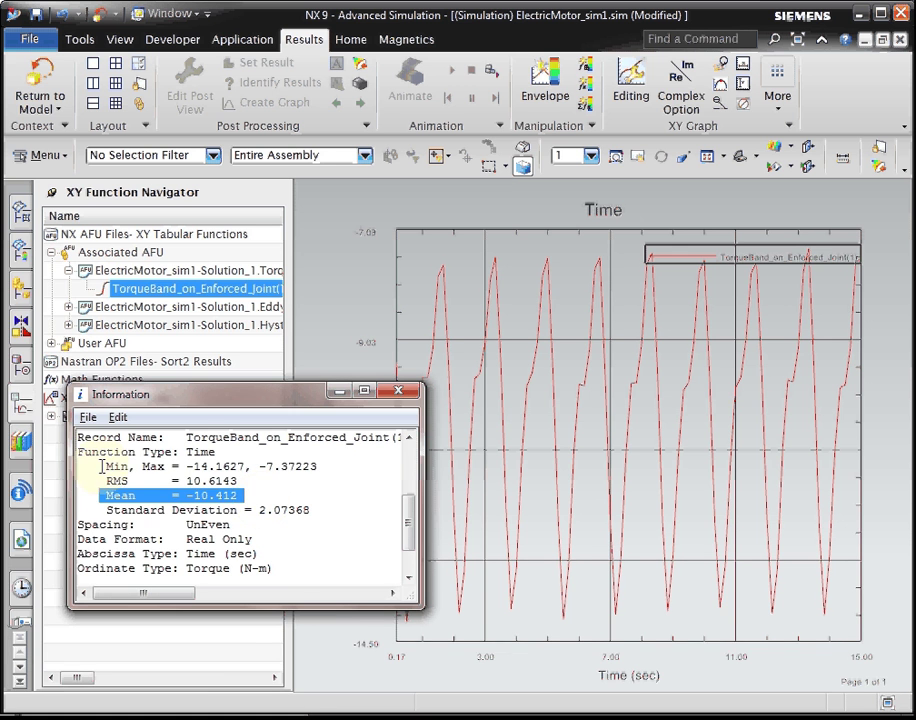
{"action": "left_click_drag", "start_coordinate": [101, 466], "coordinate": [352, 468]}
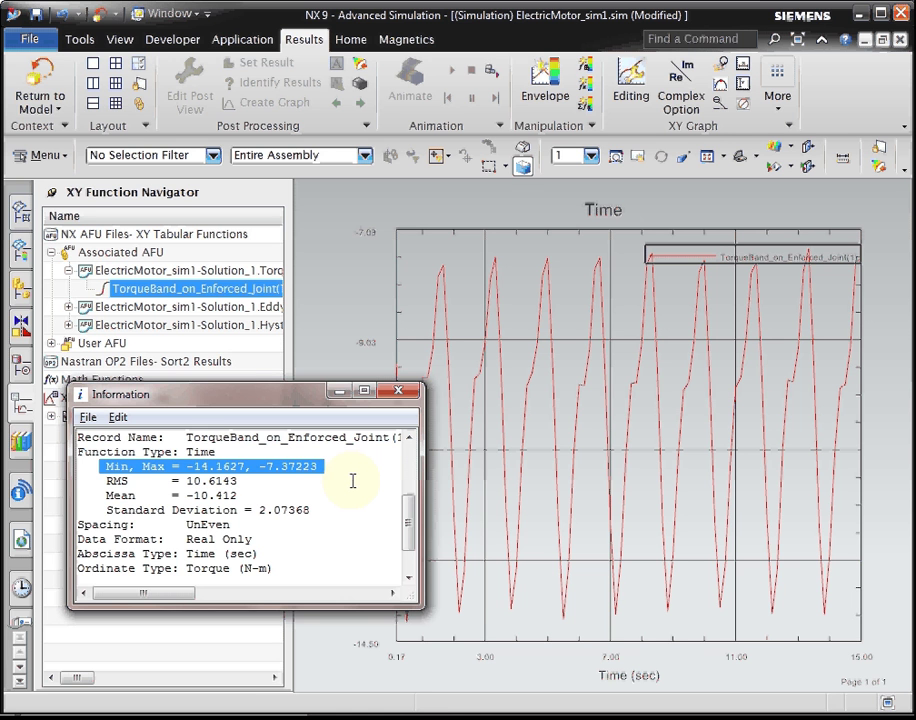
{"action": "left_click", "coordinate": [399, 390]}
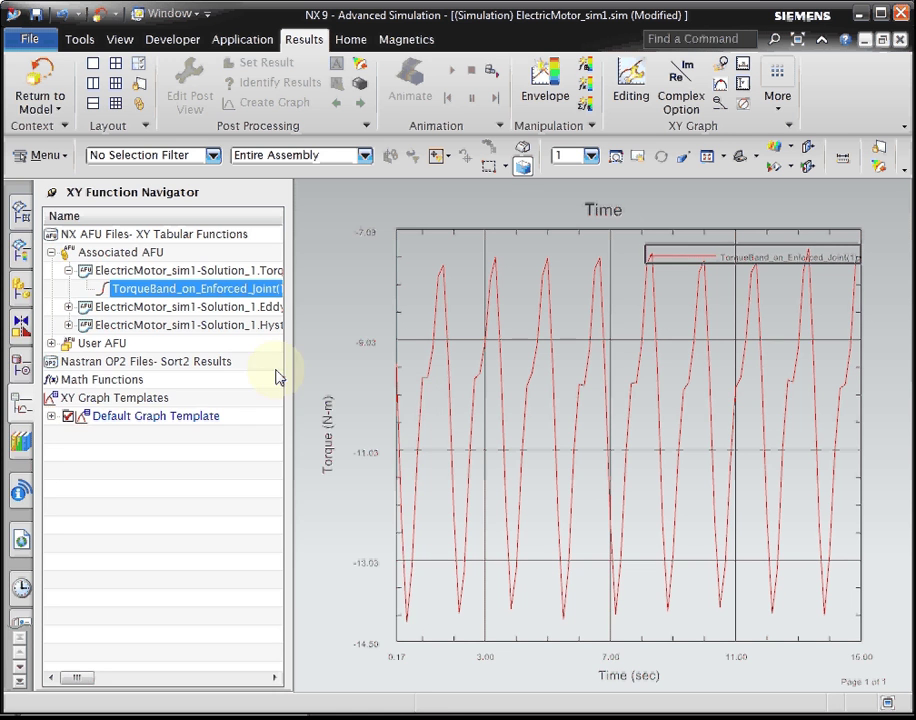
- Plot all EddyCurrentLosses functions for the magnets, ROTOR and STATOR as XY curves in the viewport
{"action": "left_click", "coordinate": [68, 307]}
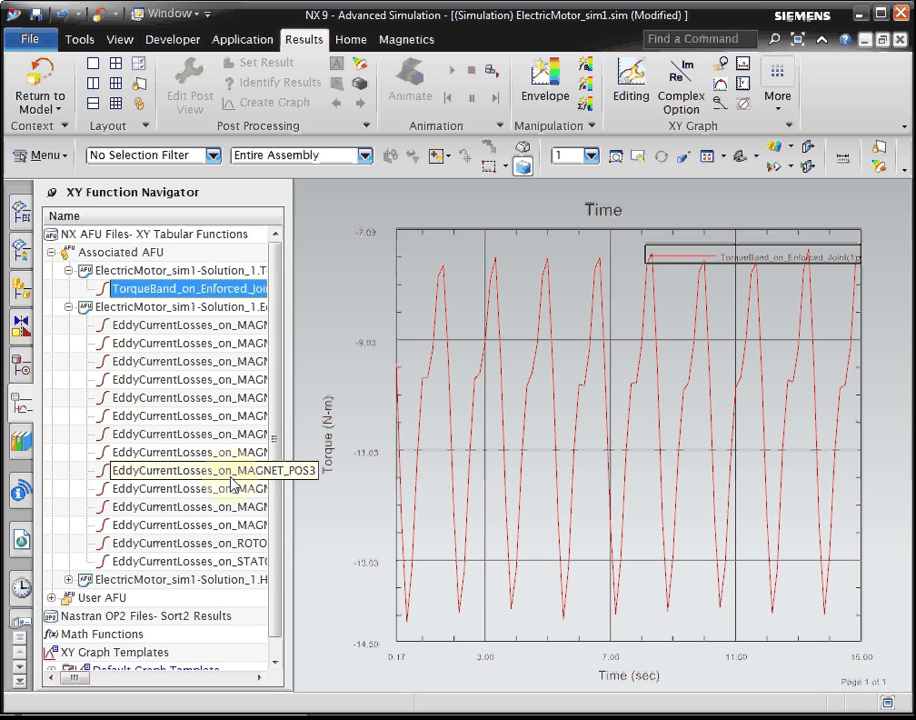
{"action": "left_click", "coordinate": [224, 560]}
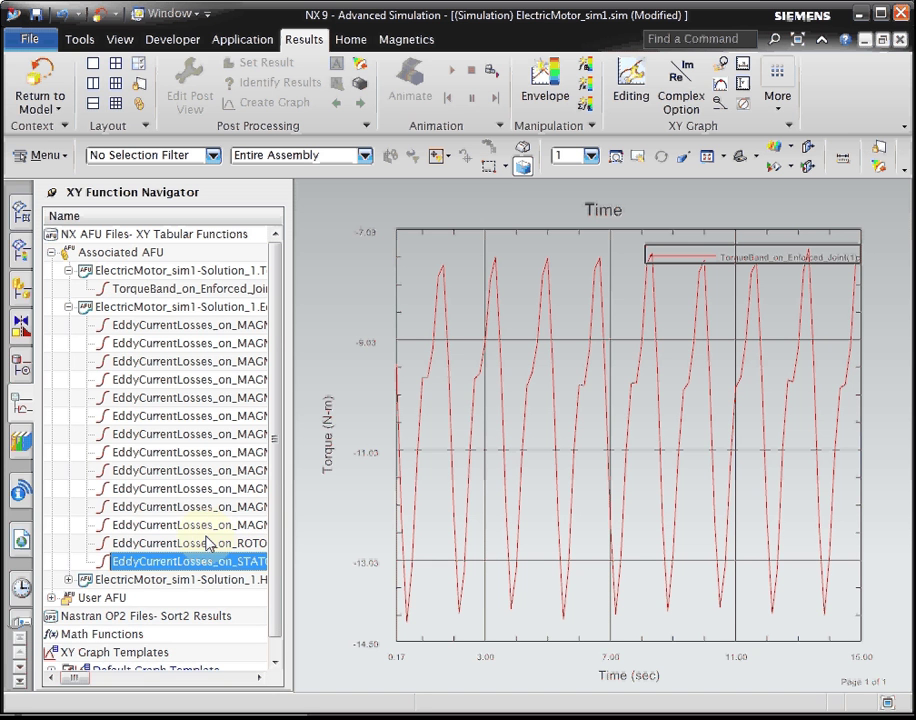
{"action": "left_click", "coordinate": [195, 330], "text": "shift"}
{"action": "right_click", "coordinate": [195, 333]}
{"action": "left_click", "coordinate": [214, 336]}
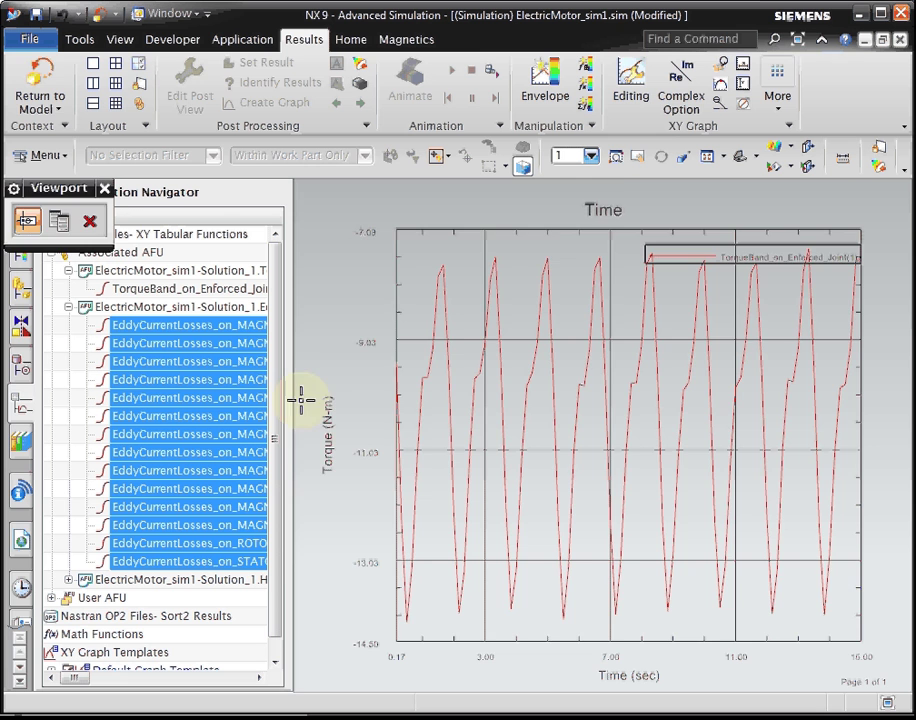
{"action": "left_click", "coordinate": [362, 410]}
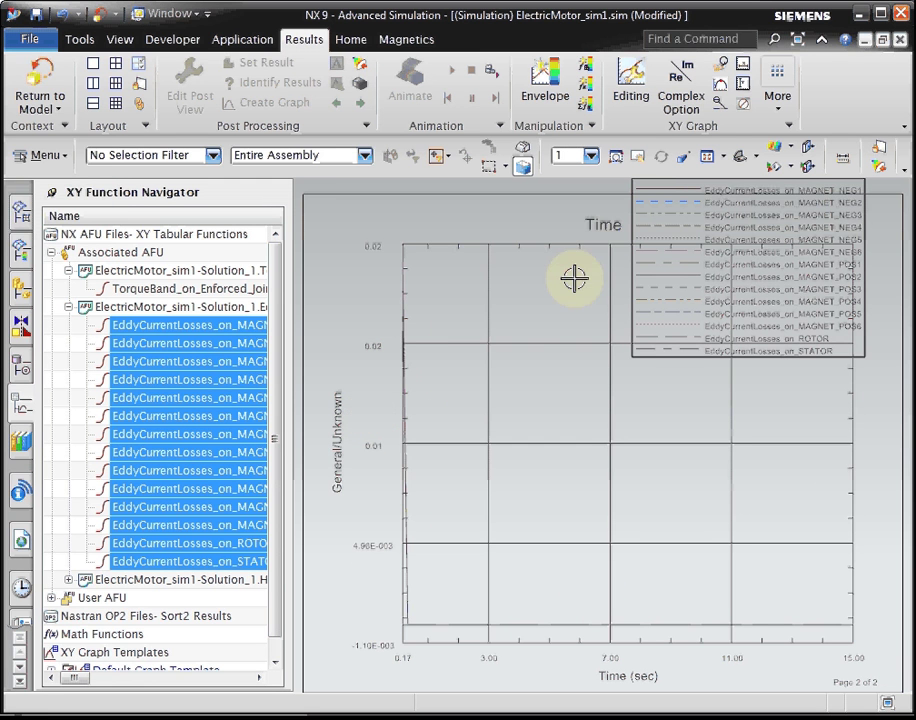
- Narrow the graph's Y-axis range so the eddy-loss waves are clearly visible
{"action": "left_click", "coordinate": [742, 82]}
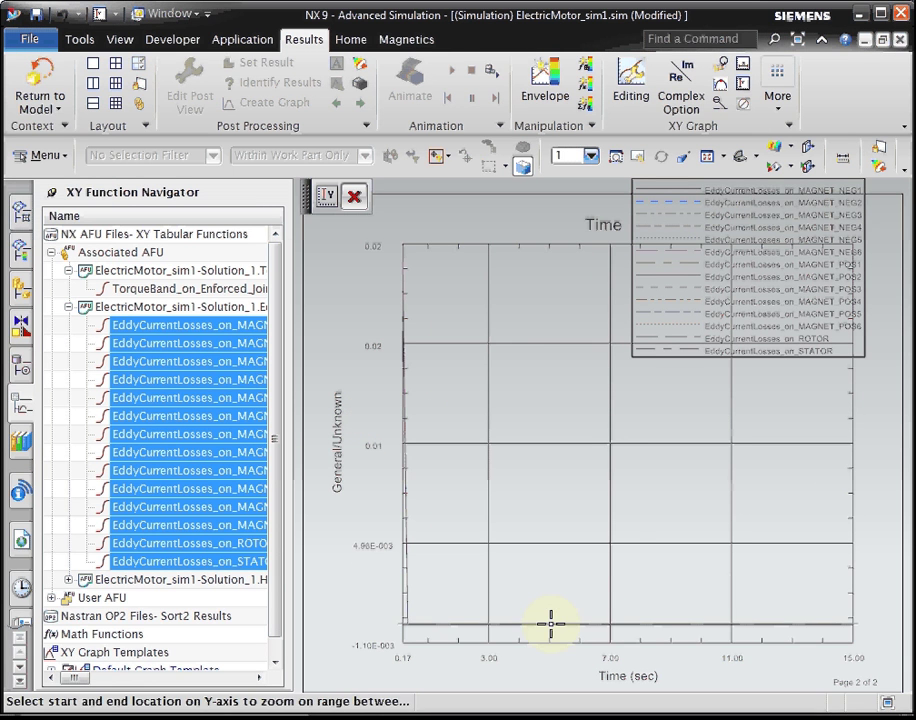
{"action": "left_click", "coordinate": [552, 621]}
{"action": "left_click", "coordinate": [553, 627]}
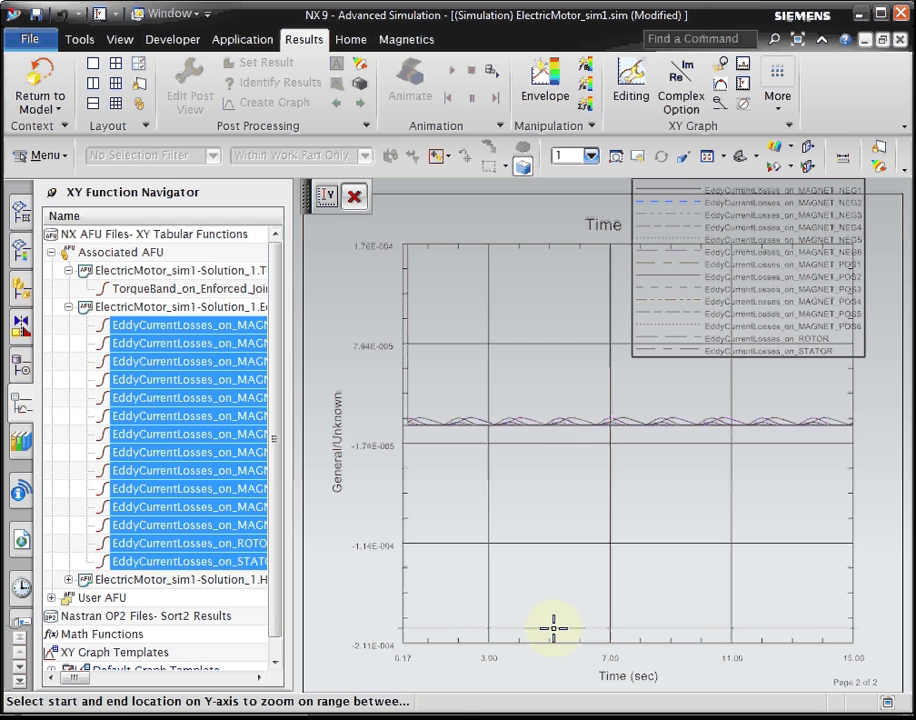
{"action": "left_click", "coordinate": [574, 436]}
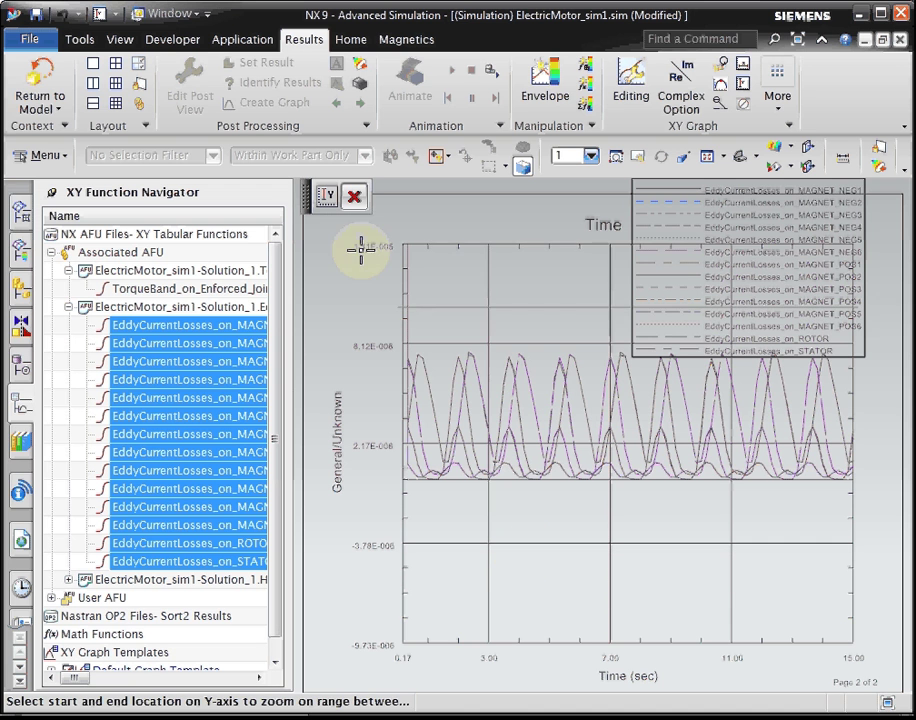
{"action": "left_click", "coordinate": [355, 196]}
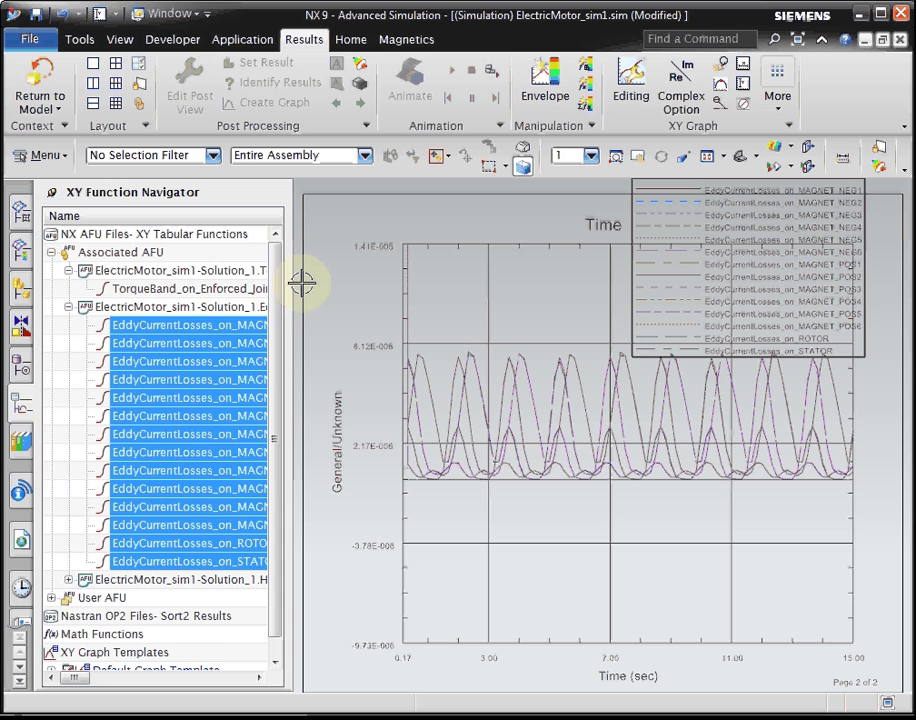
{"action": "left_click", "coordinate": [68, 307]}
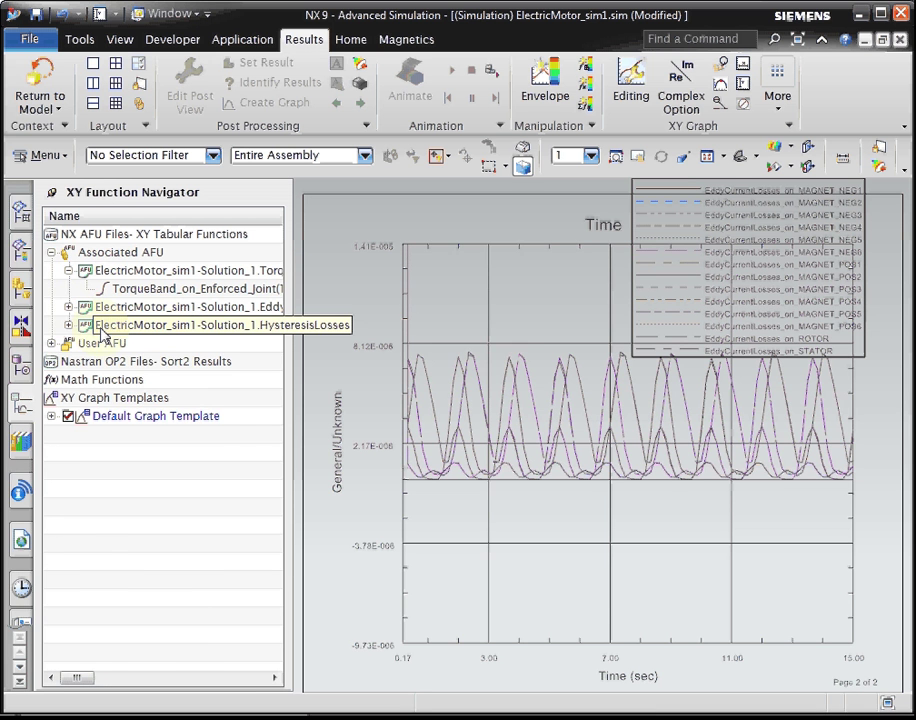
- Plot all thirteen HysteresisLosses functions as XY curves in the graph viewport
{"action": "left_click", "coordinate": [68, 325]}
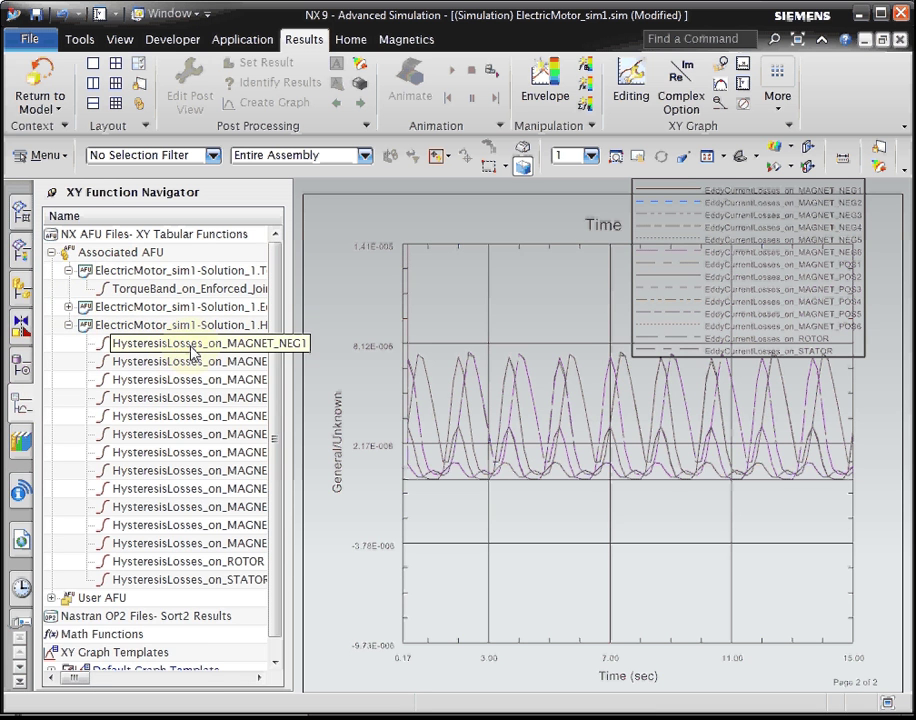
{"action": "left_click", "coordinate": [190, 343]}
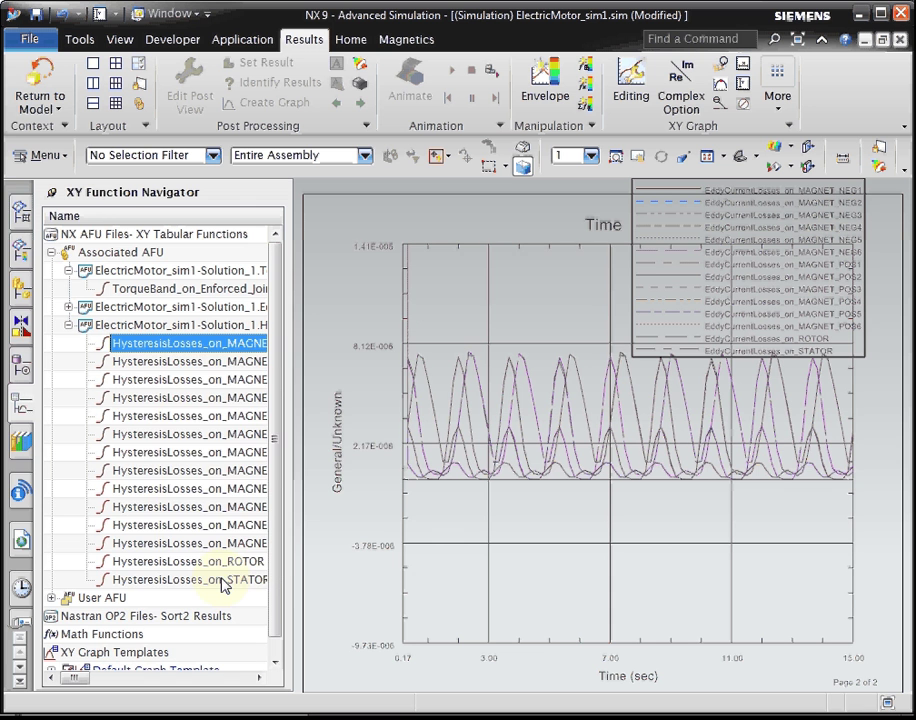
{"action": "left_click", "coordinate": [222, 580], "text": "shift"}
{"action": "right_click", "coordinate": [222, 580]}
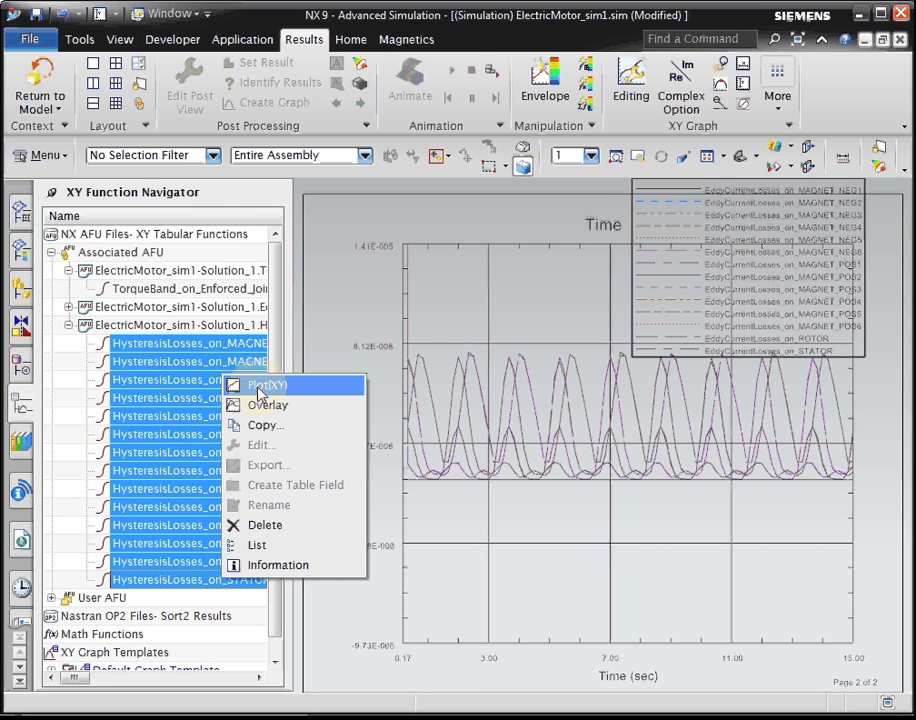
{"action": "left_click", "coordinate": [262, 385]}
{"action": "left_click", "coordinate": [395, 384]}
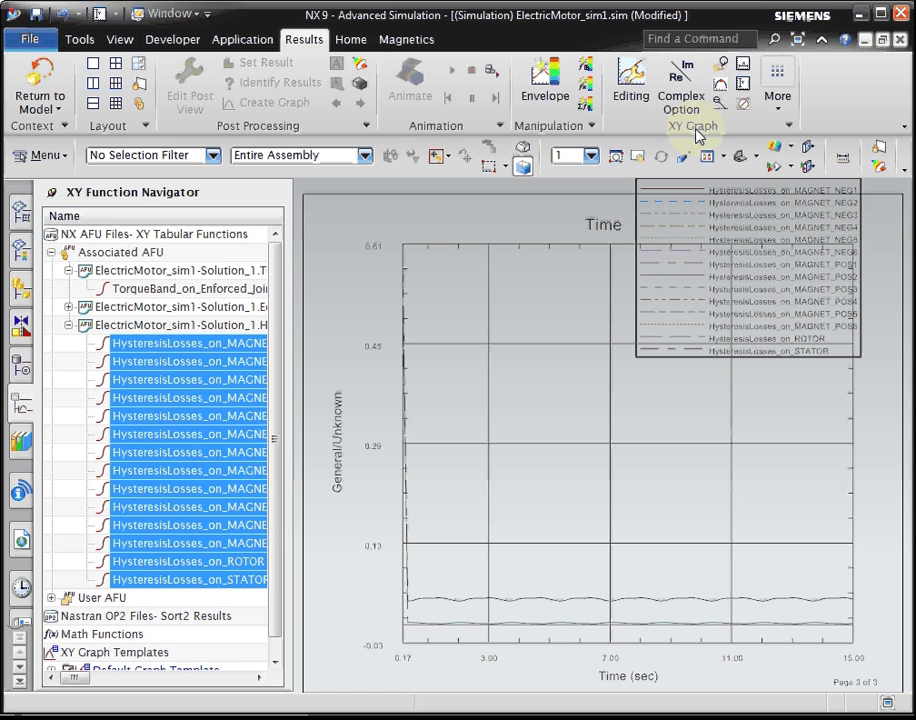
- Zoom the Y axis to the low-value band and collapse the HysteresisLosses and torque groups
{"action": "left_click", "coordinate": [741, 100]}
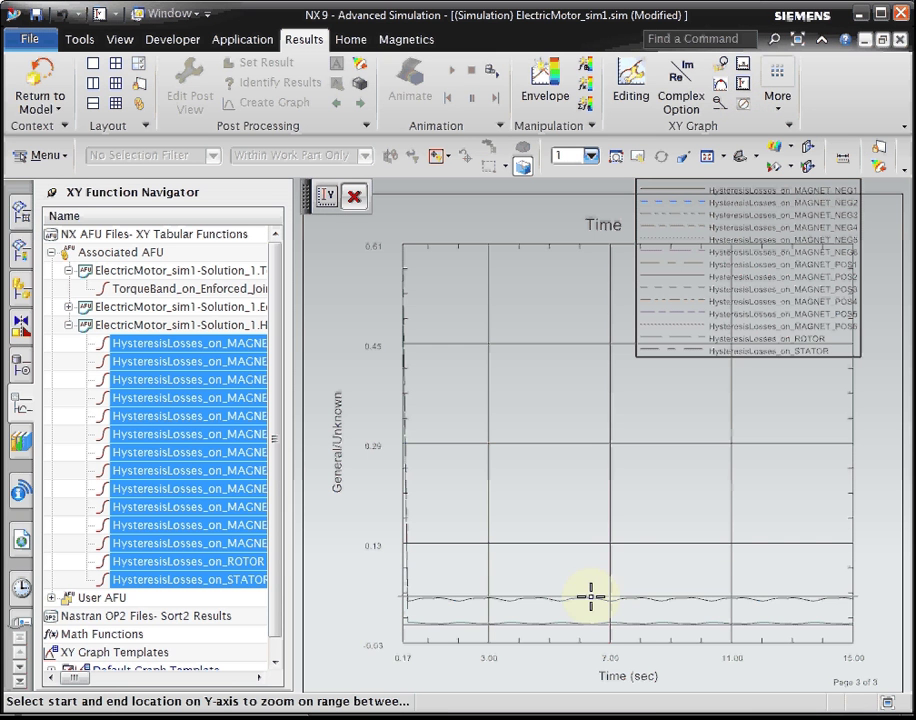
{"action": "left_click", "coordinate": [591, 597]}
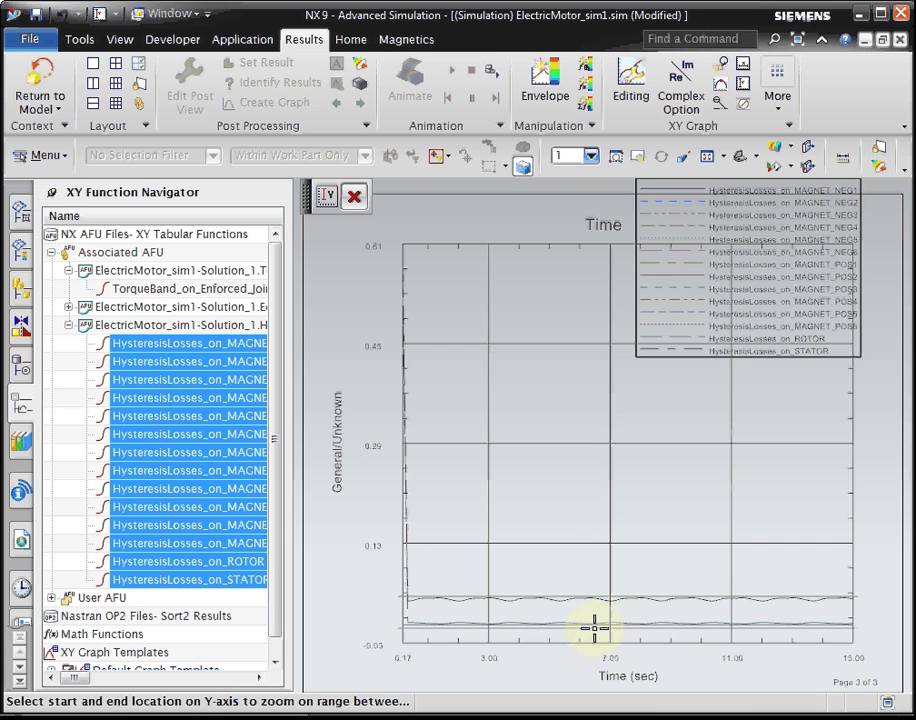
{"action": "left_click", "coordinate": [593, 627]}
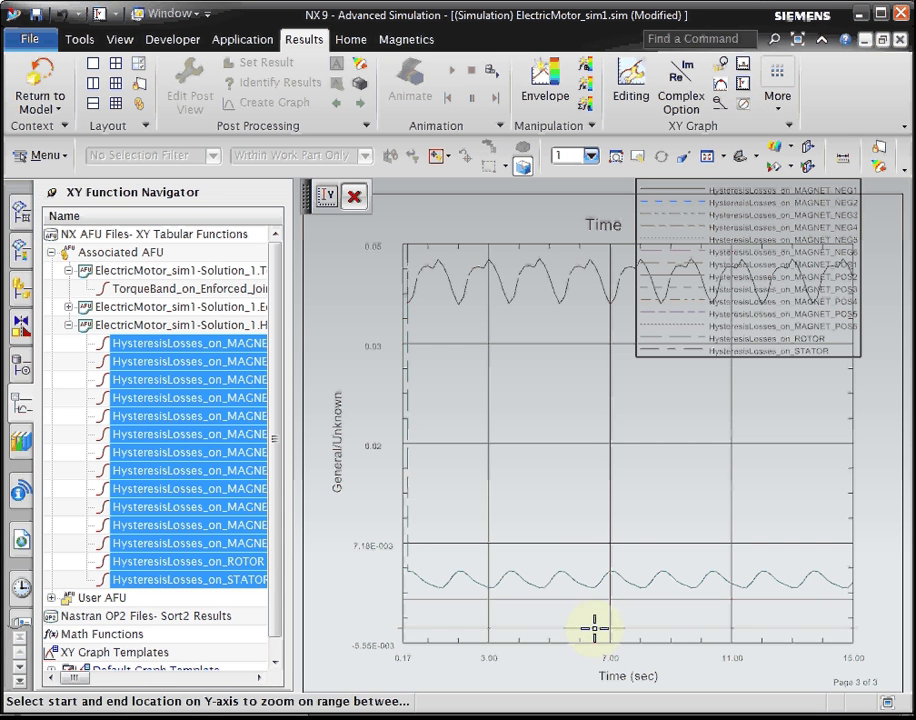
{"action": "left_click", "coordinate": [352, 195]}
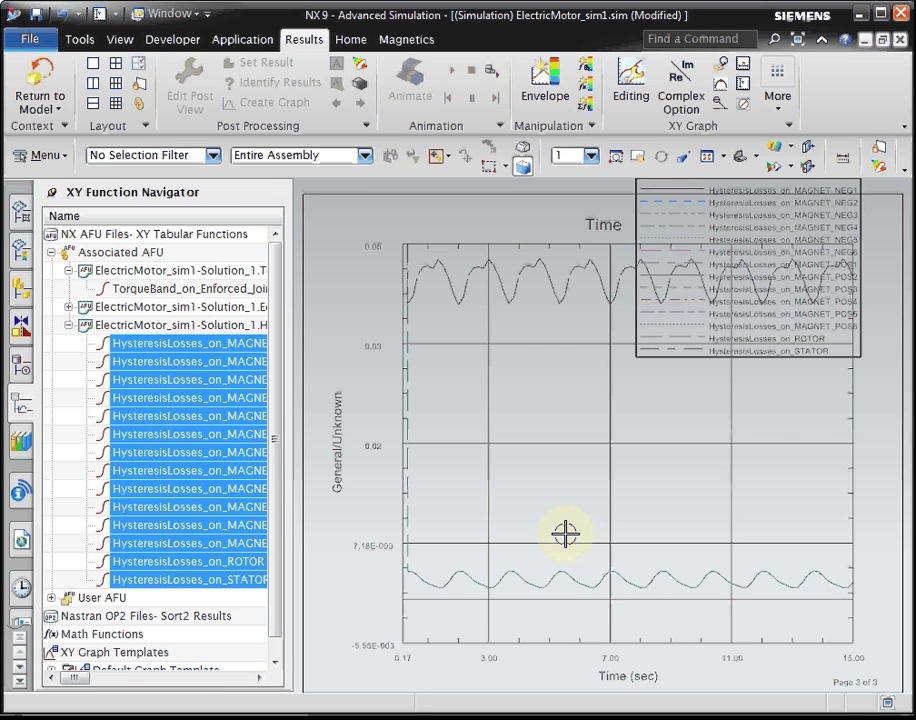
{"action": "left_click", "coordinate": [68, 325]}
{"action": "left_click", "coordinate": [68, 270]}
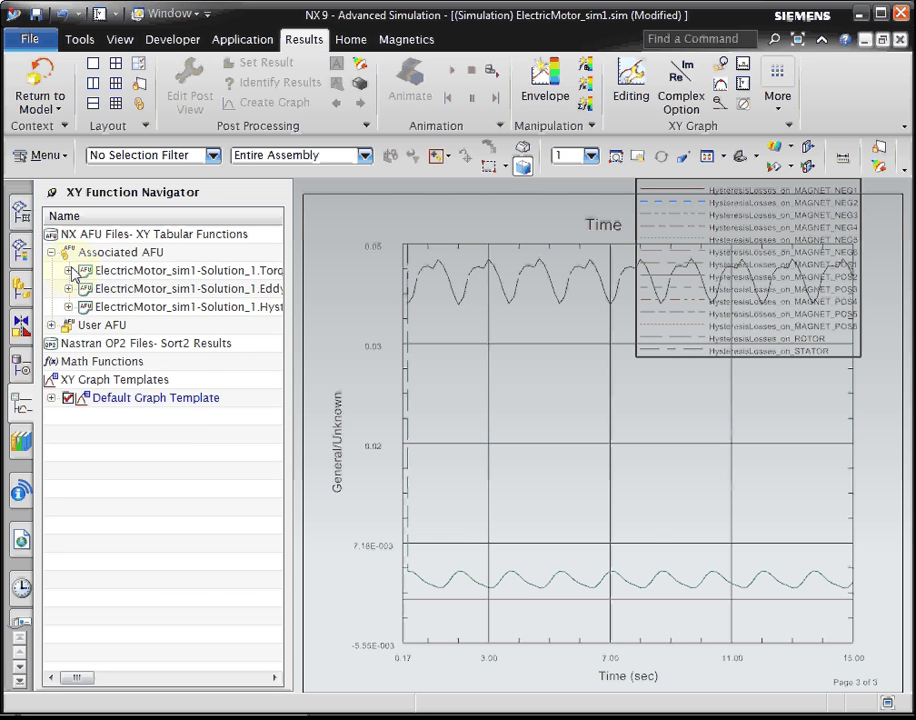
- Display Solution 1's Increment 2 Fluxdensity result as a fringe plot on the motor model
{"action": "left_click", "coordinate": [21, 254]}
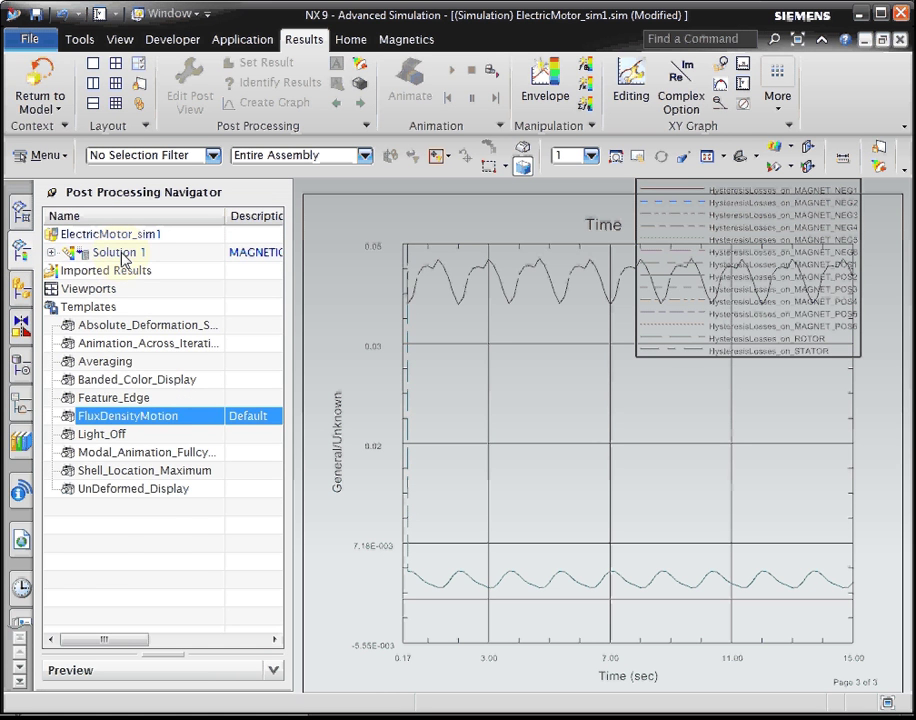
{"action": "left_click", "coordinate": [52, 253]}
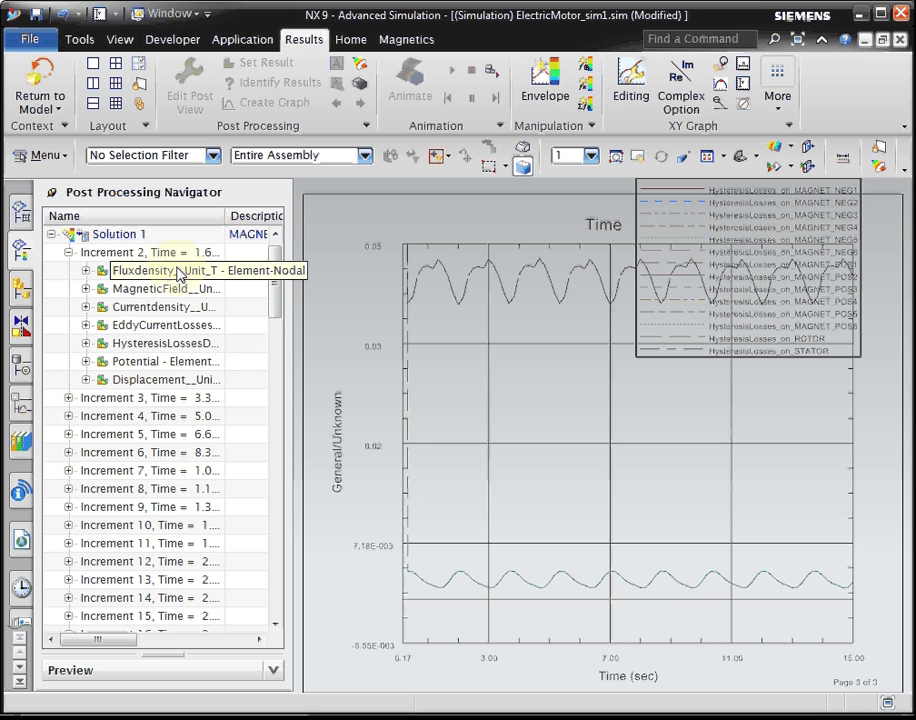
{"action": "double_click", "coordinate": [227, 219]}
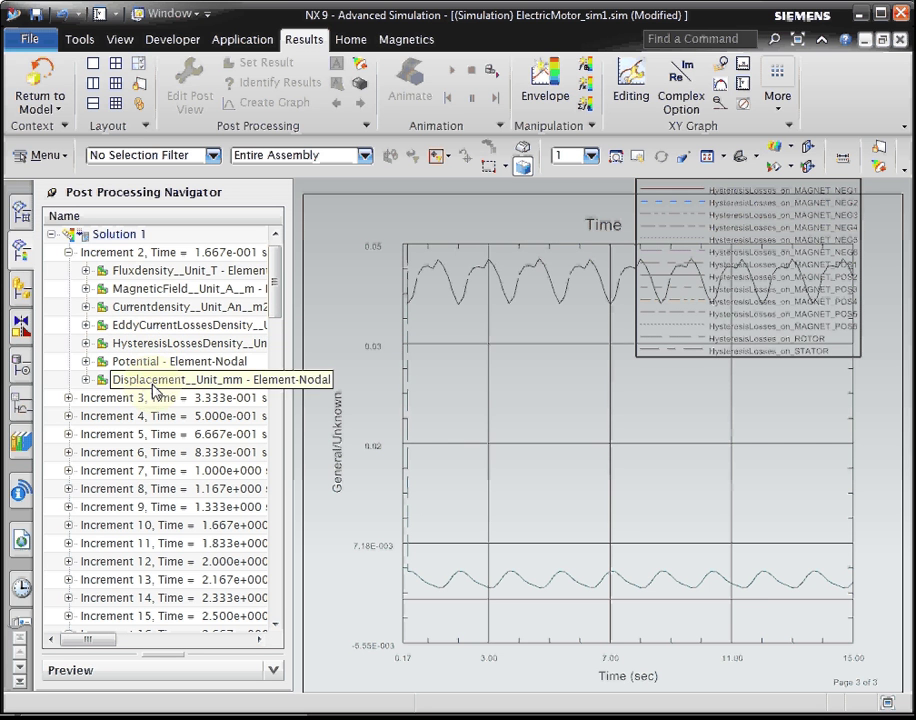
{"action": "double_click", "coordinate": [143, 281]}
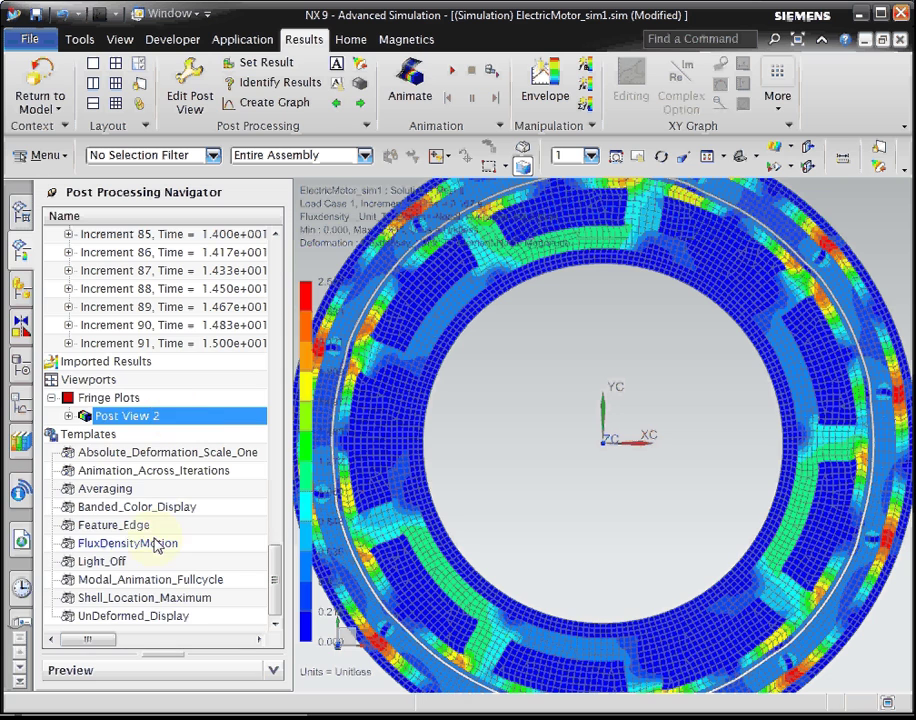
- Apply the FluxDensityMotion display template to the flux density plot
{"action": "left_click", "coordinate": [155, 545]}
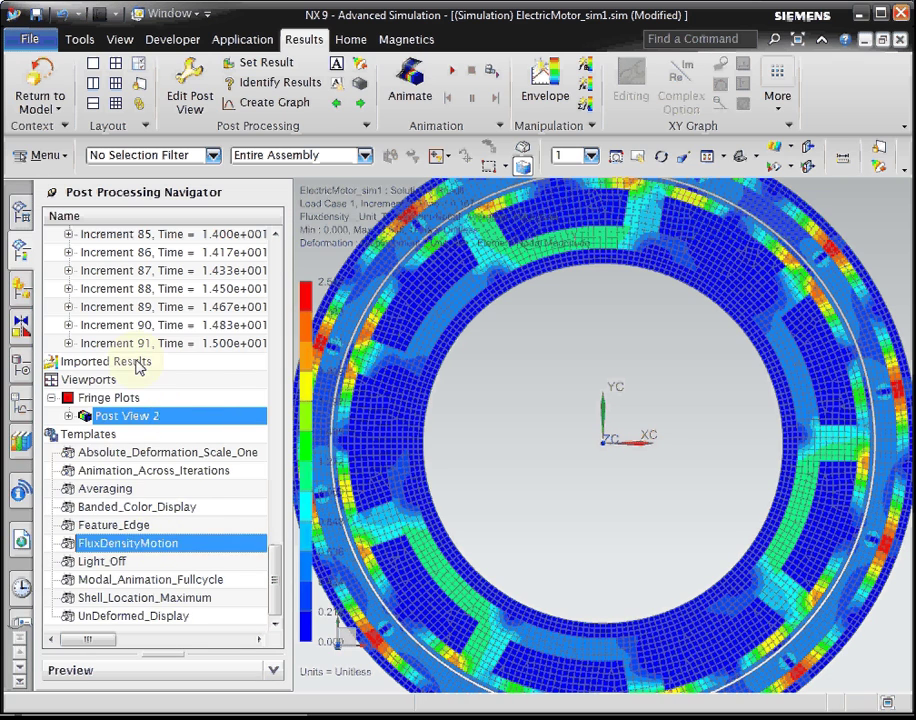
{"action": "scroll", "coordinate": [138, 366], "scroll_direction": "up", "scroll_amount": 13}
{"action": "scroll", "coordinate": [138, 366], "scroll_direction": "up", "scroll_amount": 12}
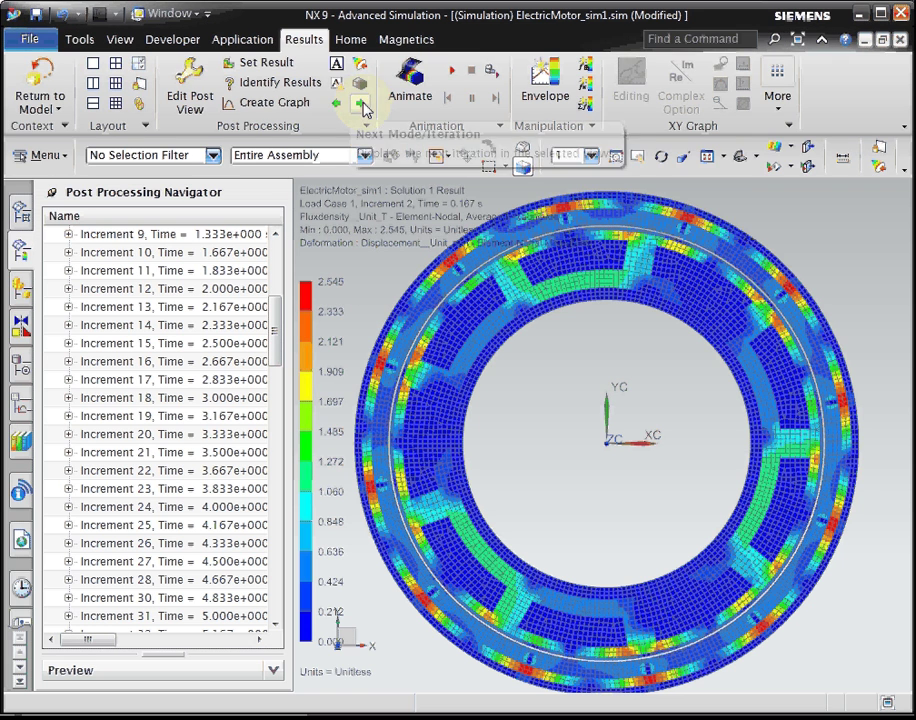
- Step the flux density plot forward through the increments to Increment 36 at 5.833 s
{"action": "left_click", "coordinate": [366, 108]}
{"action": "left_click", "coordinate": [364, 106]}
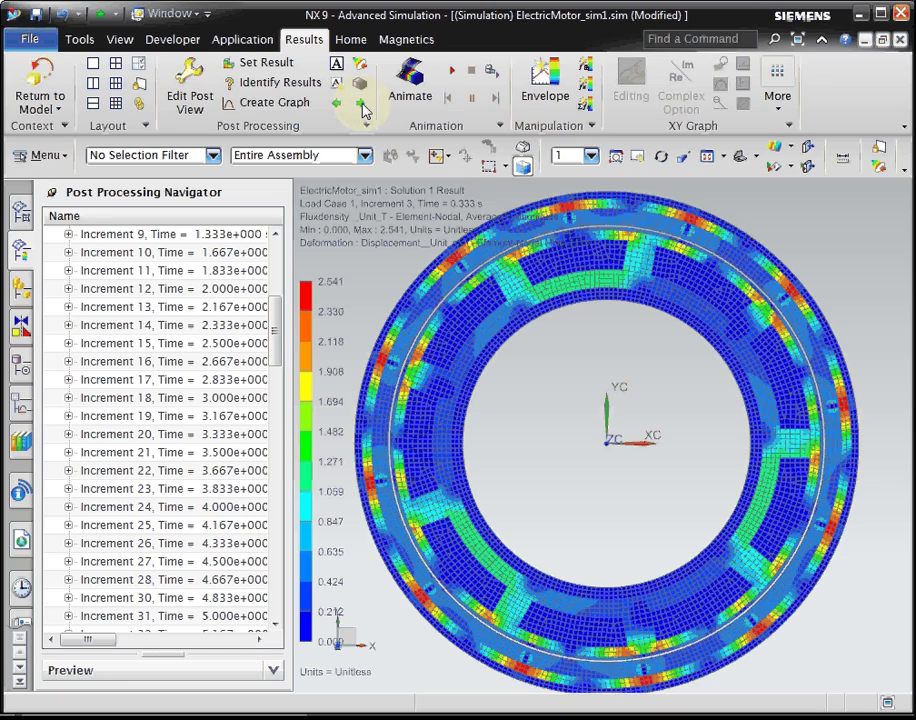
{"action": "left_click", "coordinate": [364, 106]}
{"action": "left_click", "coordinate": [364, 106]}
{"action": "left_click", "coordinate": [364, 106]}
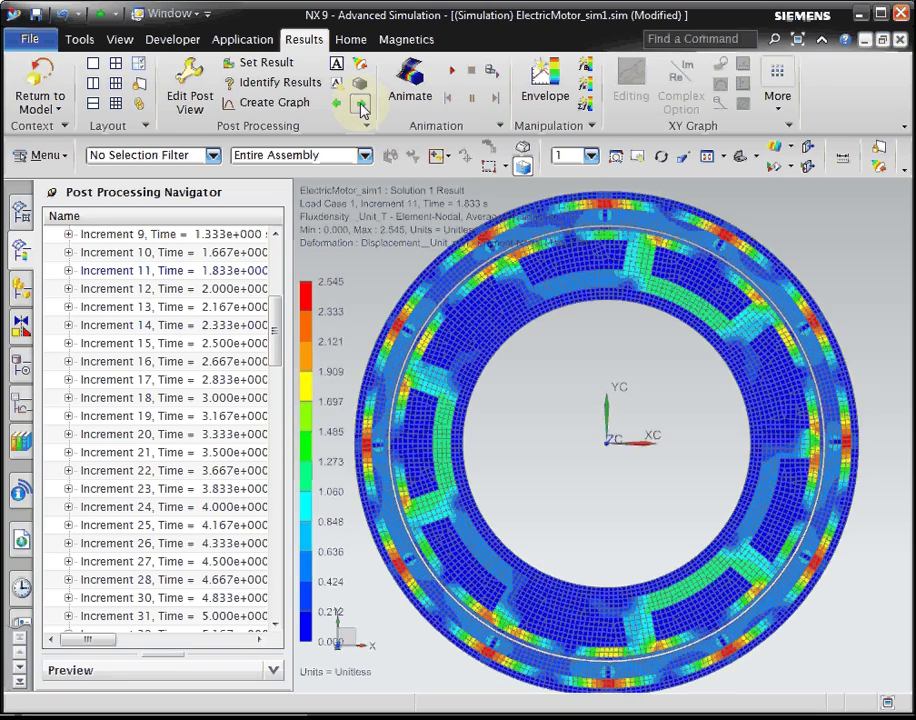
{"action": "left_click", "coordinate": [362, 106]}
{"action": "left_click", "coordinate": [362, 106]}
{"action": "left_click", "coordinate": [362, 106]}
{"action": "left_click", "coordinate": [362, 106]}
{"action": "left_click", "coordinate": [362, 106]}
{"action": "left_click", "coordinate": [362, 106]}
{"action": "left_click", "coordinate": [362, 106]}
{"action": "left_click", "coordinate": [362, 106]}
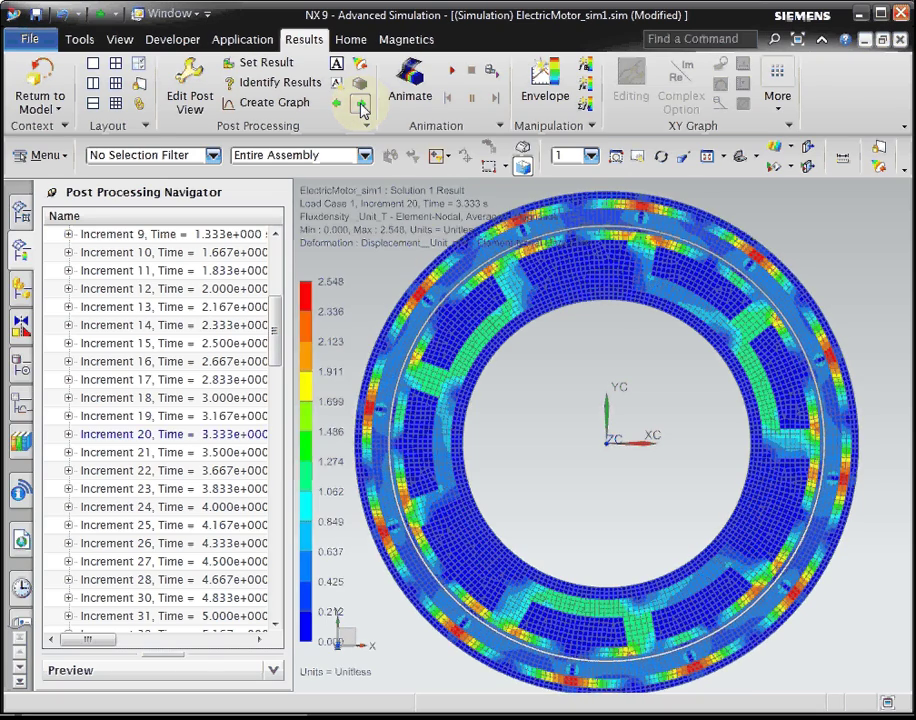
{"action": "left_click", "coordinate": [362, 106]}
{"action": "left_click", "coordinate": [362, 106]}
{"action": "left_click", "coordinate": [362, 106]}
{"action": "left_click", "coordinate": [362, 106]}
{"action": "left_click", "coordinate": [362, 106]}
{"action": "left_click", "coordinate": [362, 106]}
{"action": "left_click", "coordinate": [362, 106]}
{"action": "left_click", "coordinate": [362, 106]}
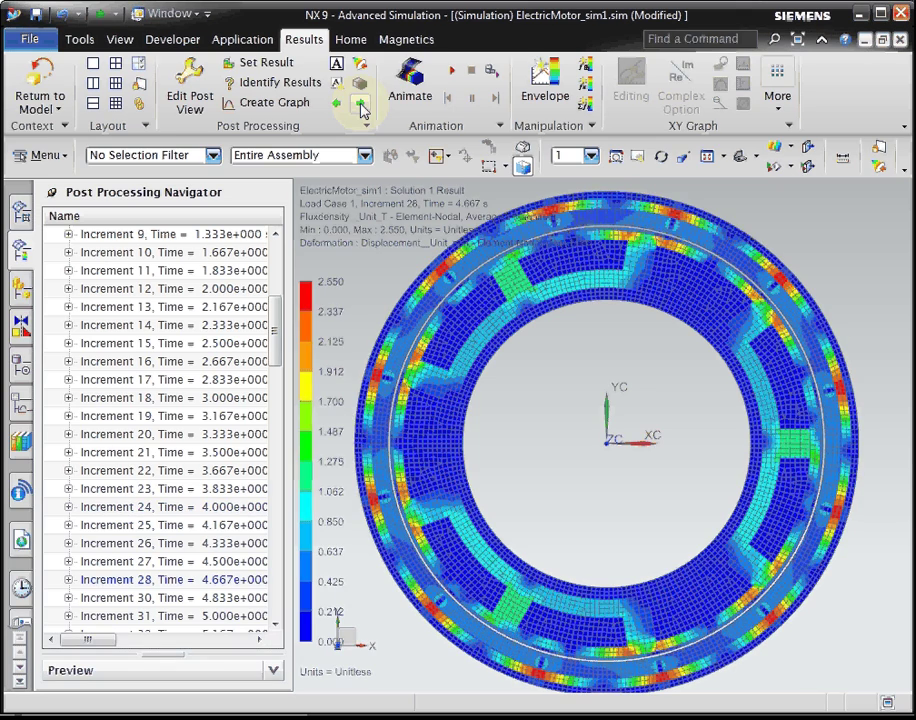
{"action": "left_click", "coordinate": [362, 106]}
{"action": "left_click", "coordinate": [362, 106]}
{"action": "left_click", "coordinate": [362, 106]}
{"action": "left_click", "coordinate": [362, 106]}
{"action": "left_click", "coordinate": [362, 106]}
{"action": "left_click", "coordinate": [362, 106]}
{"action": "left_click", "coordinate": [362, 106]}
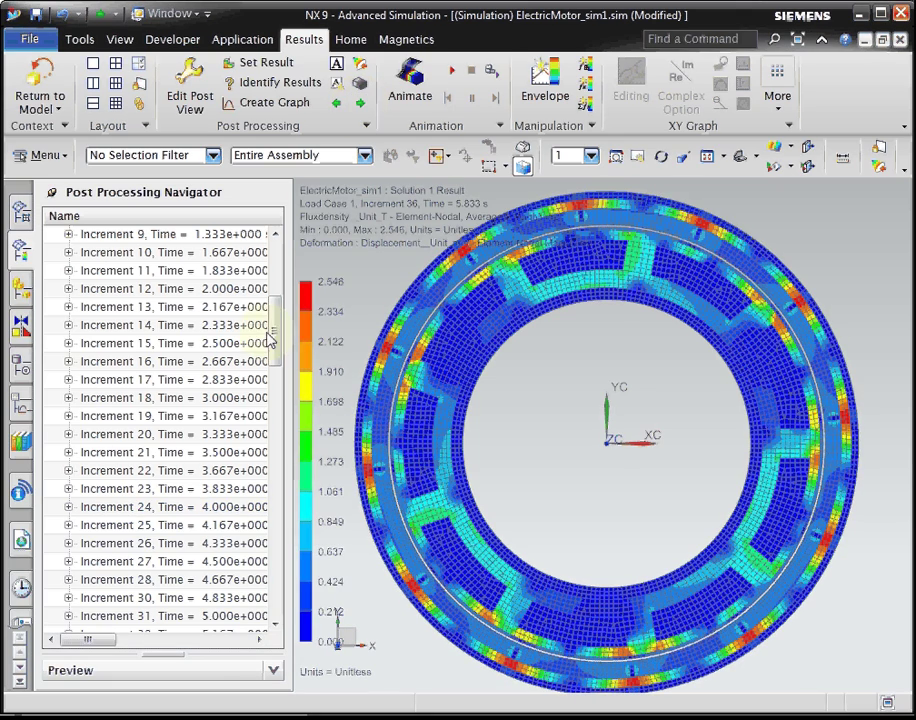
{"action": "scroll", "coordinate": [270, 338], "scroll_direction": "up", "scroll_amount": 5}
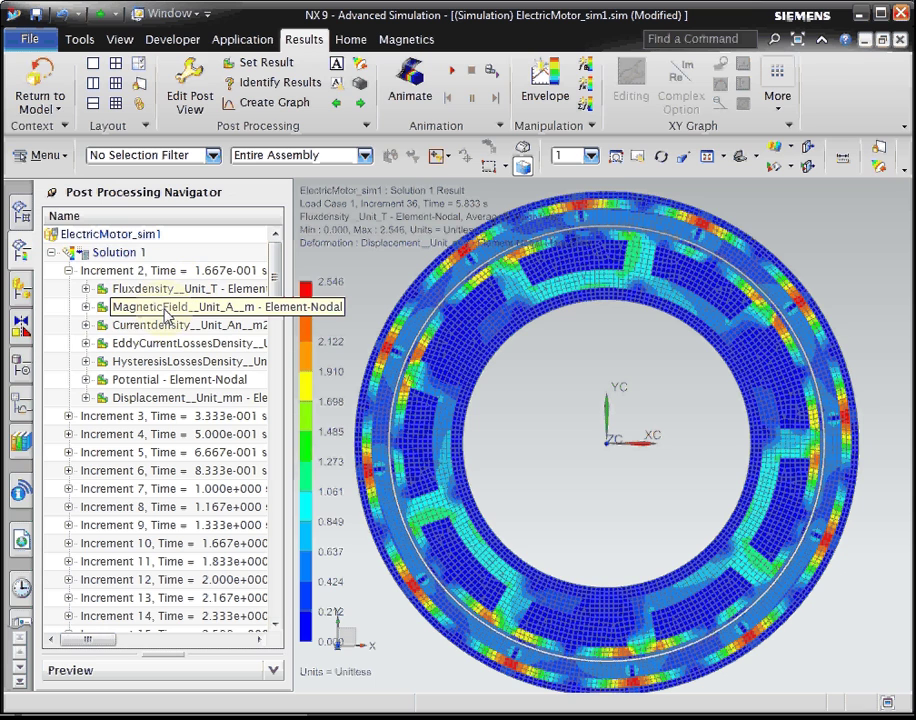
- Display the Increment 2 MagneticField, Currentdensity, EddyCurrentLossesDensity and HysteresisLossesDensity contour plots in turn
{"action": "double_click", "coordinate": [166, 314]}
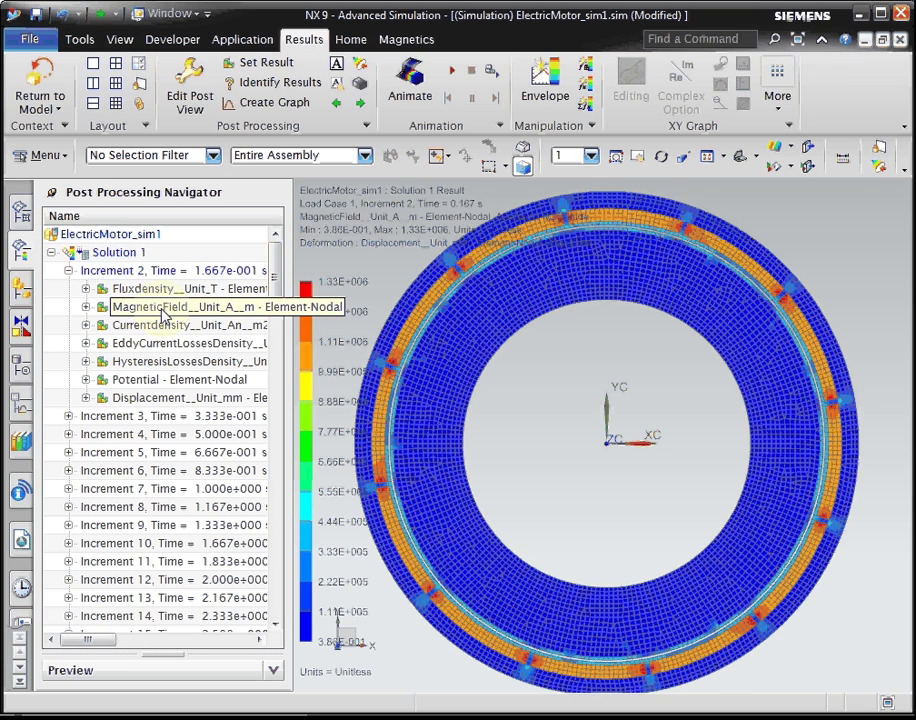
{"action": "double_click", "coordinate": [155, 332]}
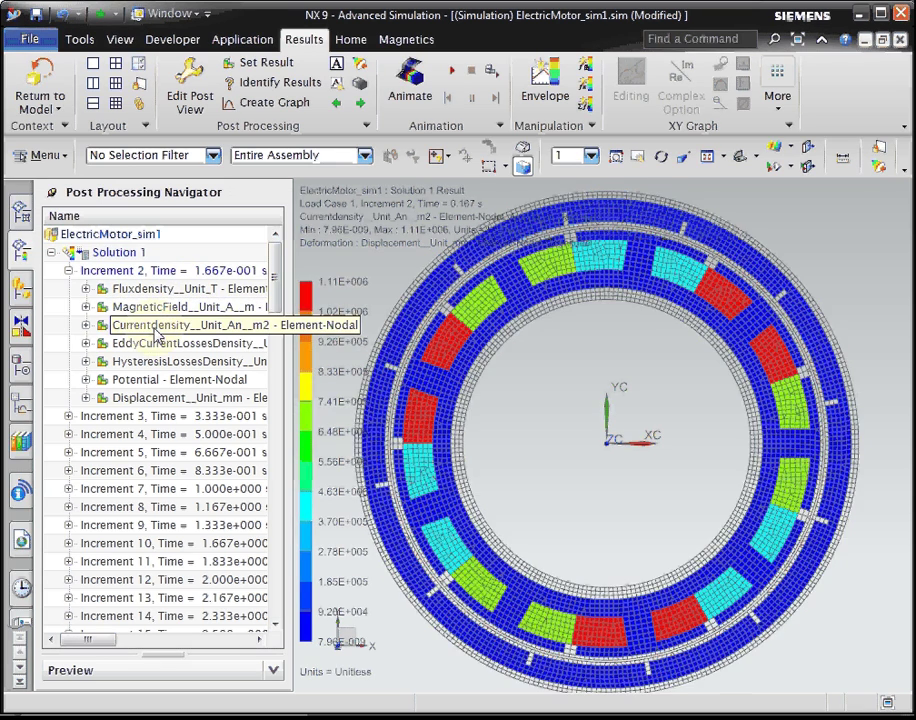
{"action": "double_click", "coordinate": [156, 346]}
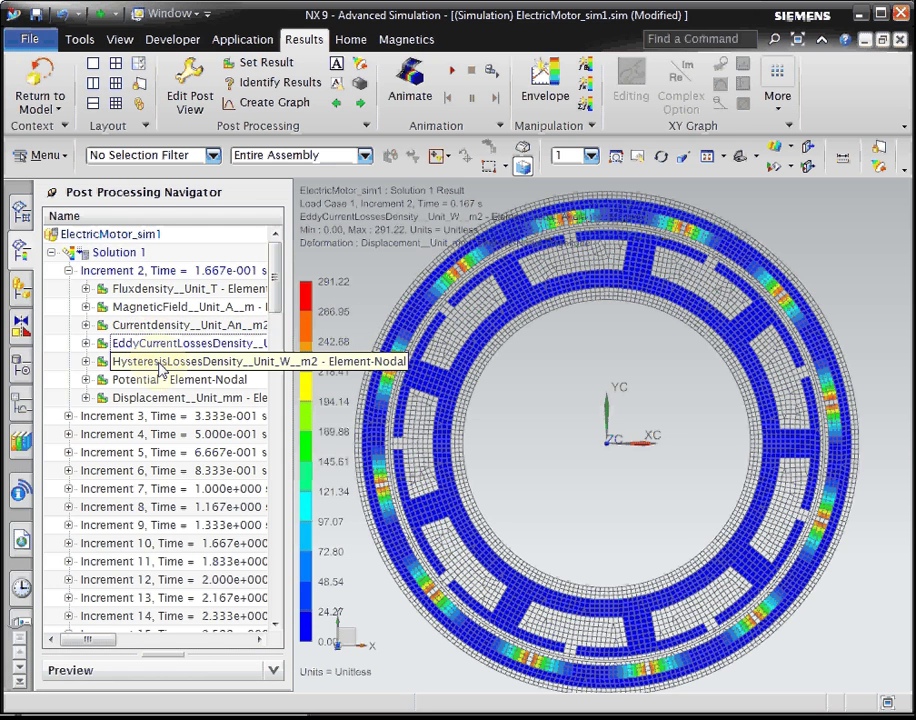
{"action": "double_click", "coordinate": [160, 366]}
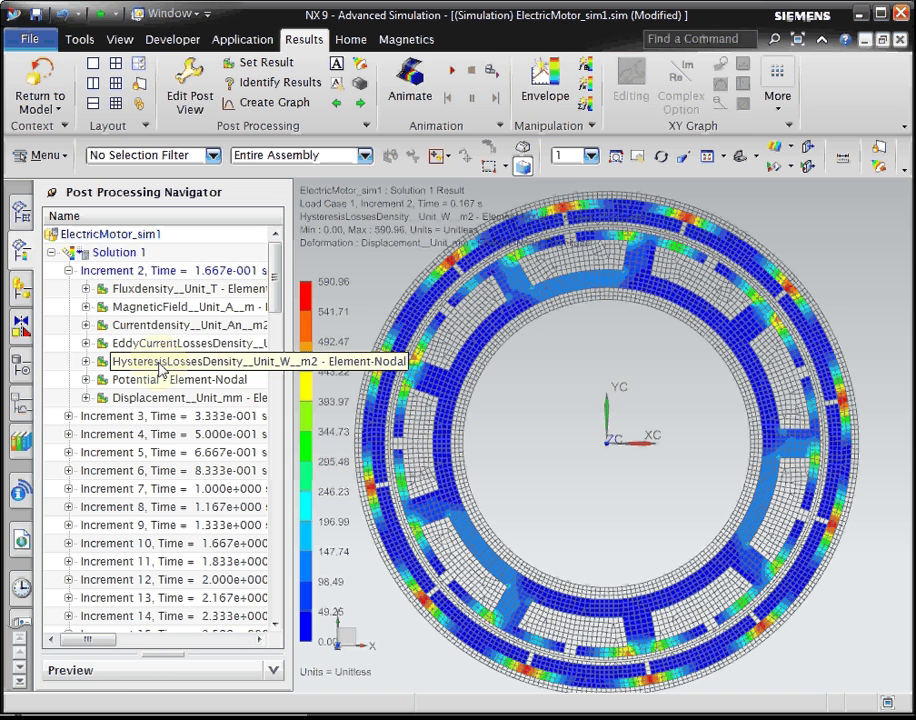